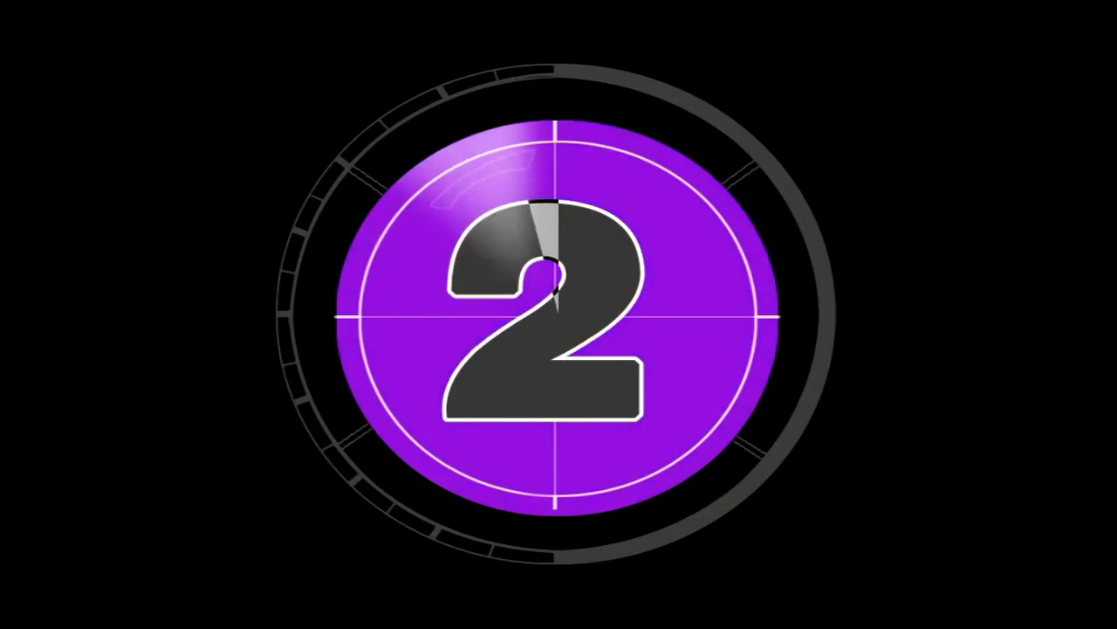
Dismiss the File menu so dance.png shows the cut-out dancer as Layer 0
key(Escape)
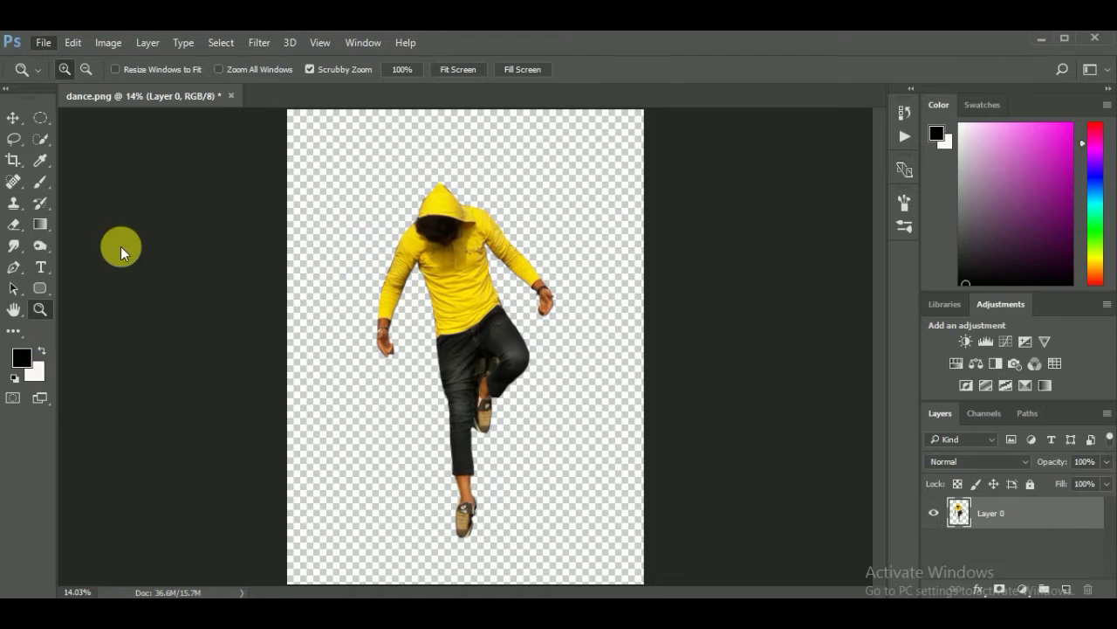
Place the cloud image 02 and stretch it across the upper canvas
click(830, 314)
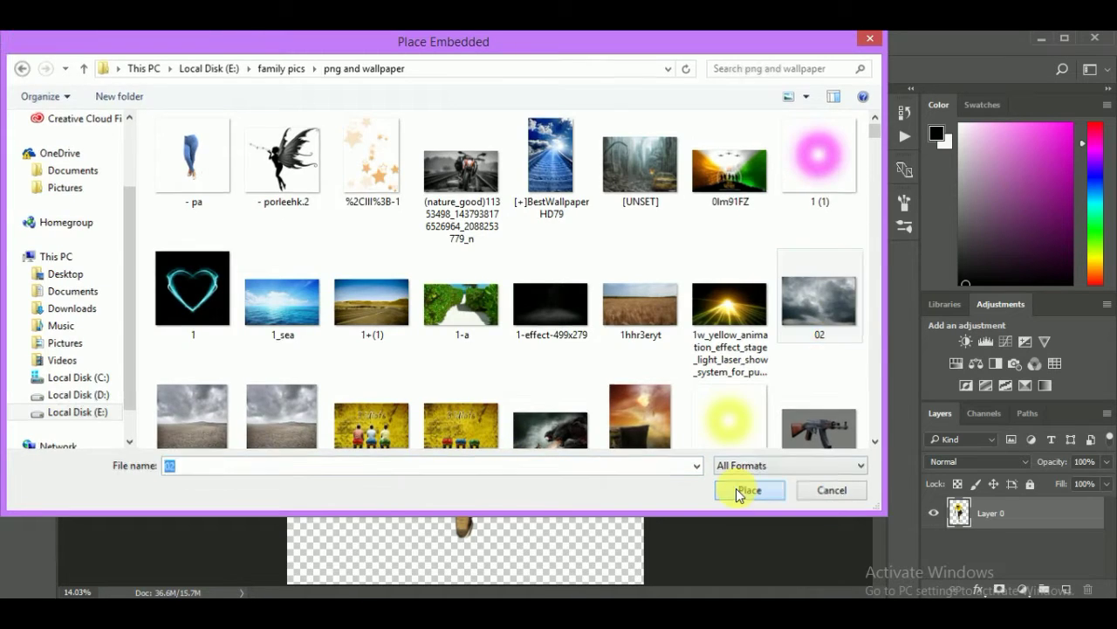
click(743, 489)
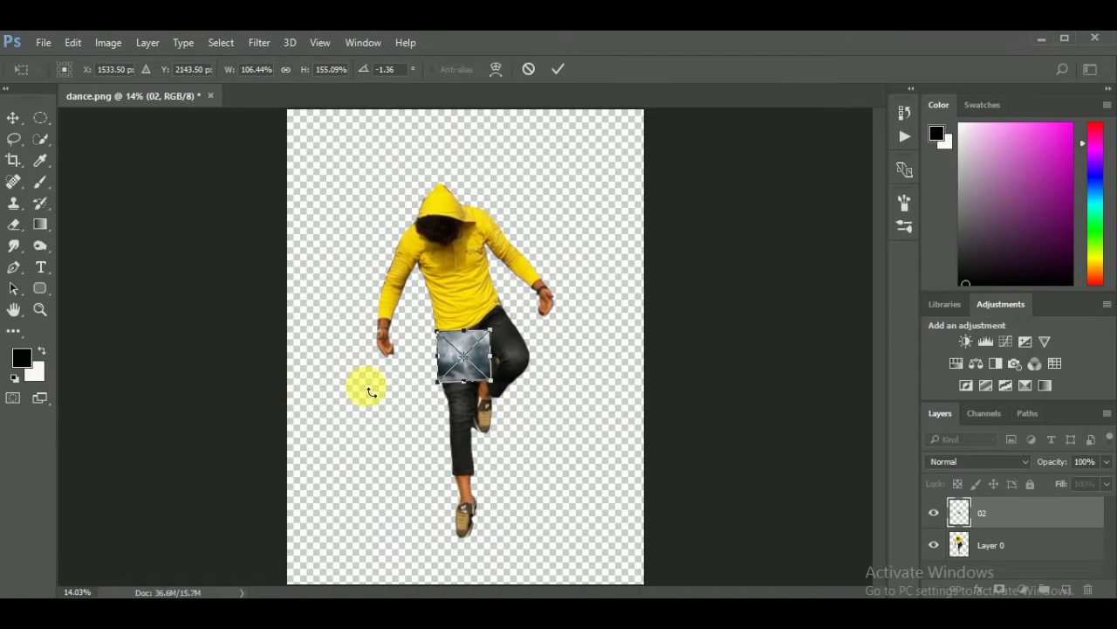
drag(440, 346, 287, 357)
drag(491, 331, 665, 115)
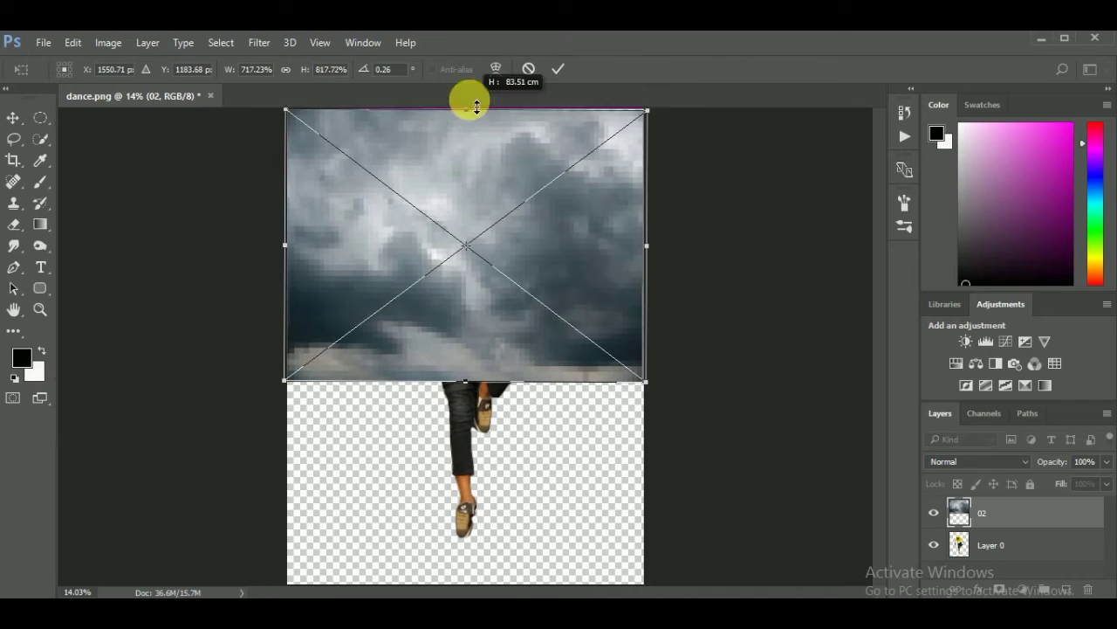
drag(287, 244, 260, 249)
drag(644, 241, 659, 241)
drag(464, 389, 458, 449)
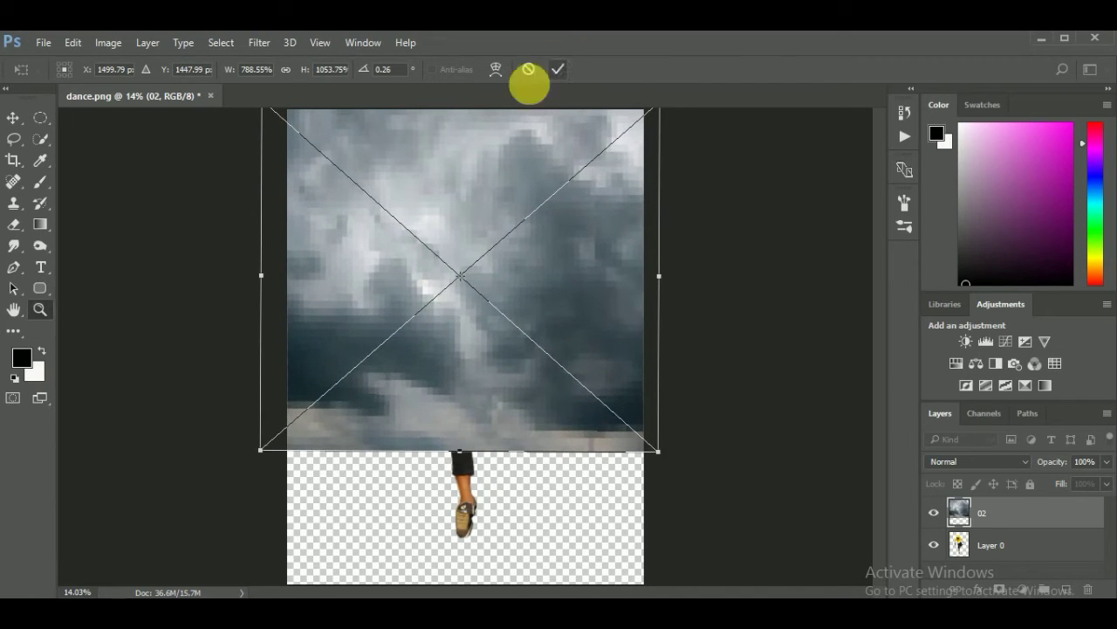
click(557, 68)
Move Layer 0 above the clouds and start another Place Embedded
drag(991, 545, 998, 511)
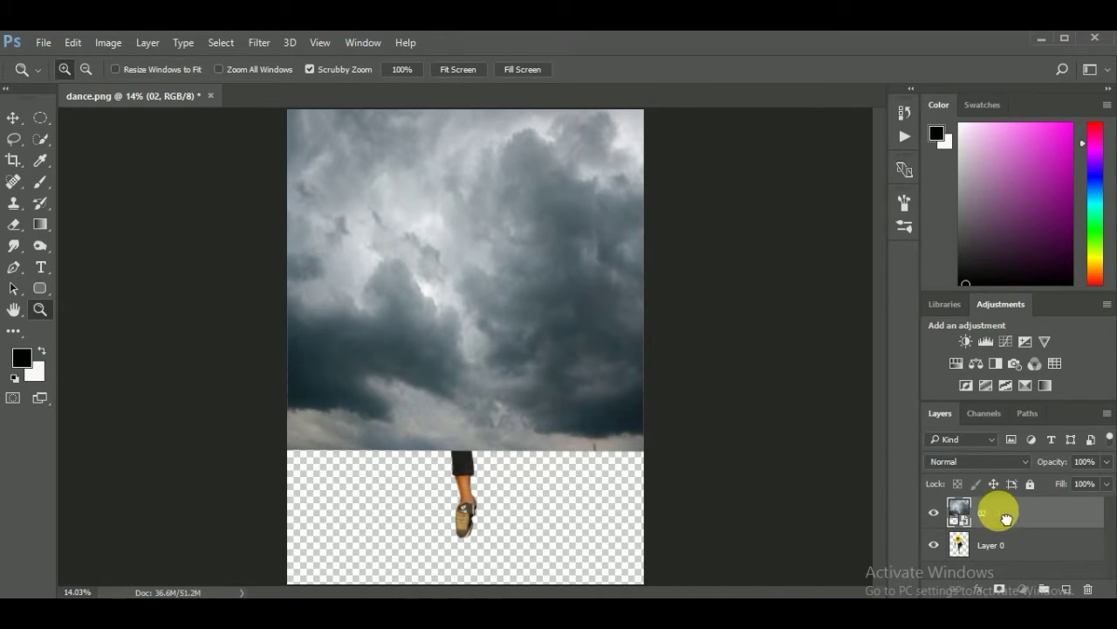
click(43, 42)
click(99, 345)
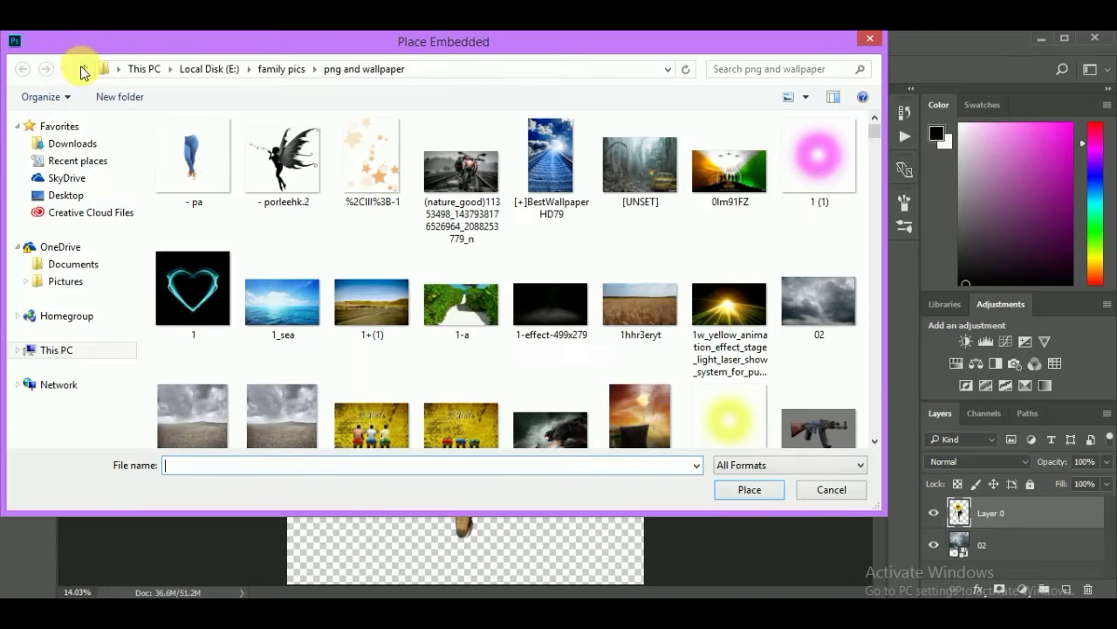
Place cloudy-dark-city-sky from the tutorial folder, stretched across the canvas bottom
click(83, 68)
double_click(210, 369)
double_click(194, 262)
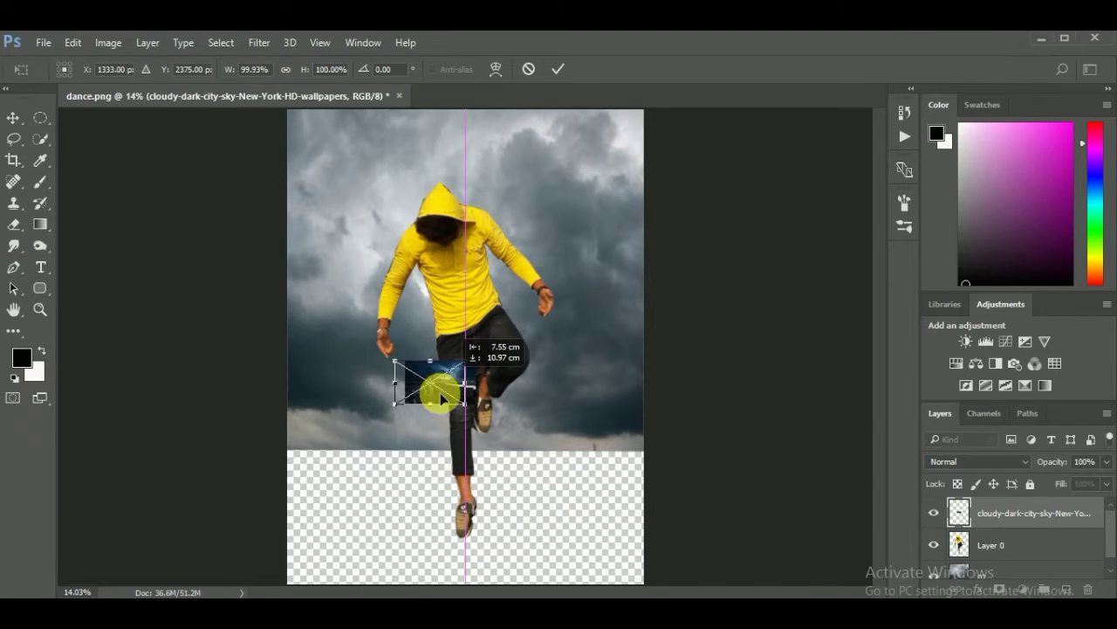
mouse_move(479, 336)
mouse_down()
mouse_move(329, 452)
mouse_move(663, 592)
mouse_up()
drag(278, 517, 238, 518)
drag(664, 516, 677, 518)
click(558, 71)
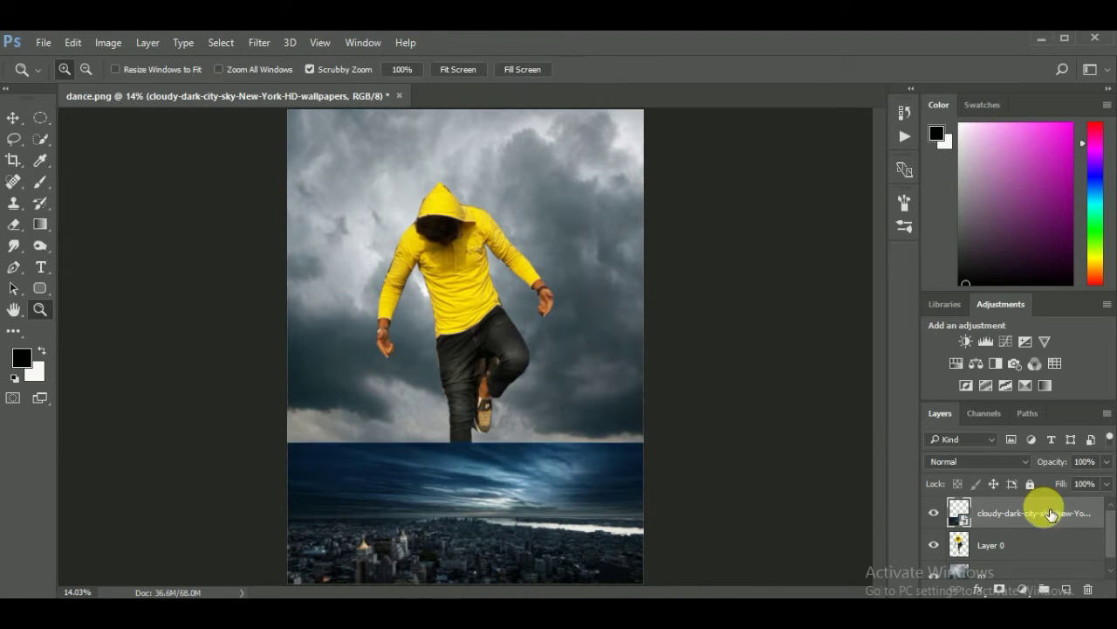
Move the city layer below 02 and enlarge it with Free Transform
mouse_move(1033, 512)
mouse_down()
mouse_move(998, 561)
mouse_move(997, 528)
mouse_up()
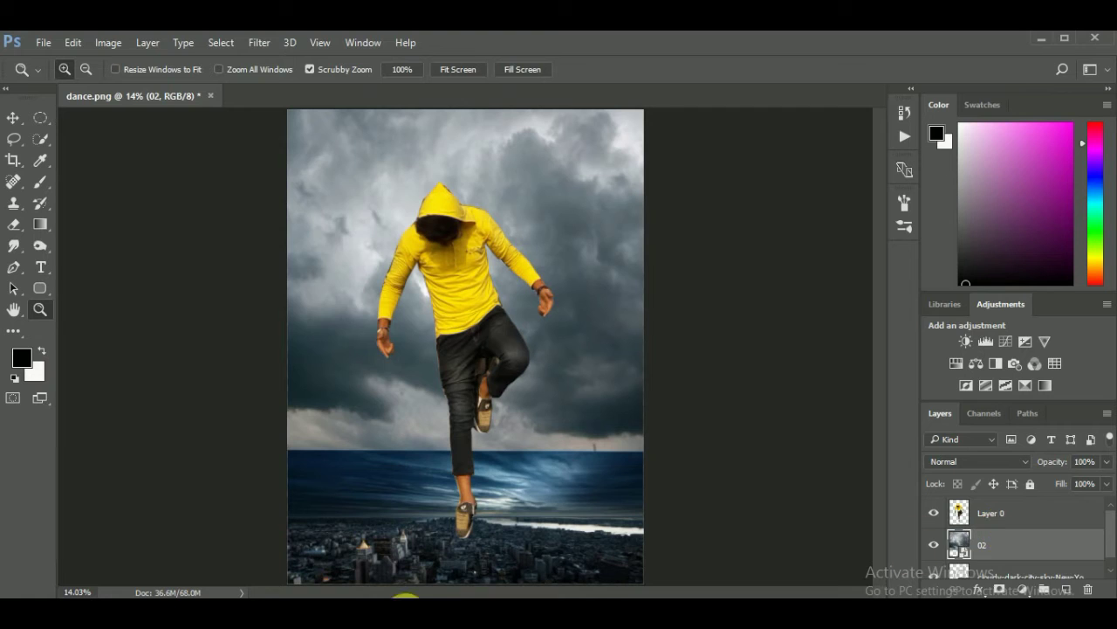
click(972, 564)
click(72, 42)
click(125, 366)
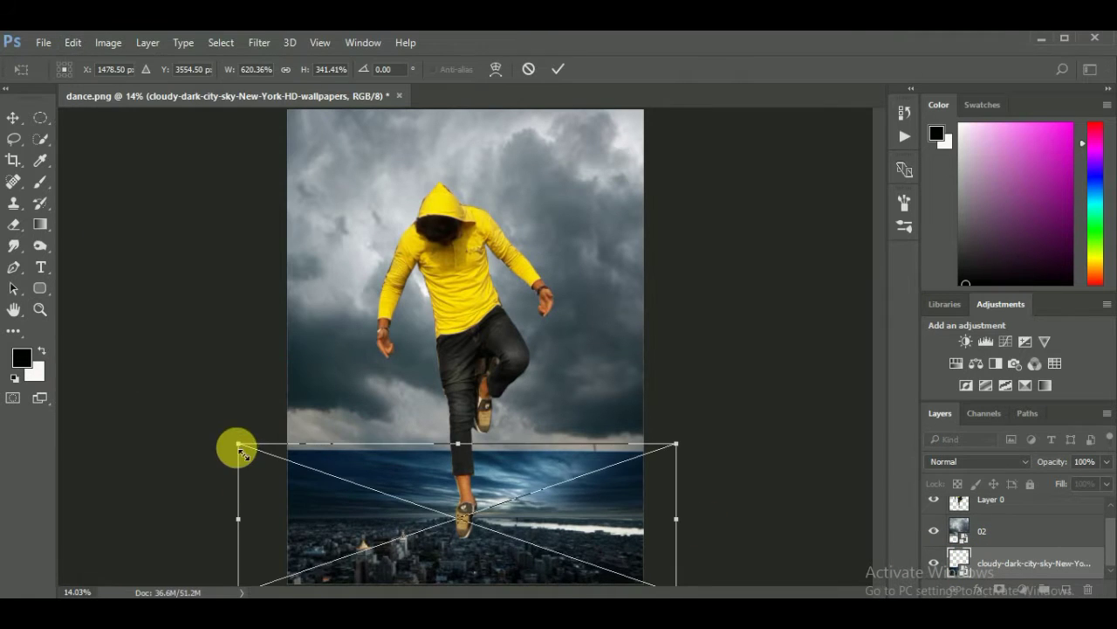
drag(237, 446, 129, 371)
mouse_move(677, 368)
mouse_down()
mouse_move(719, 315)
mouse_move(796, 302)
mouse_up()
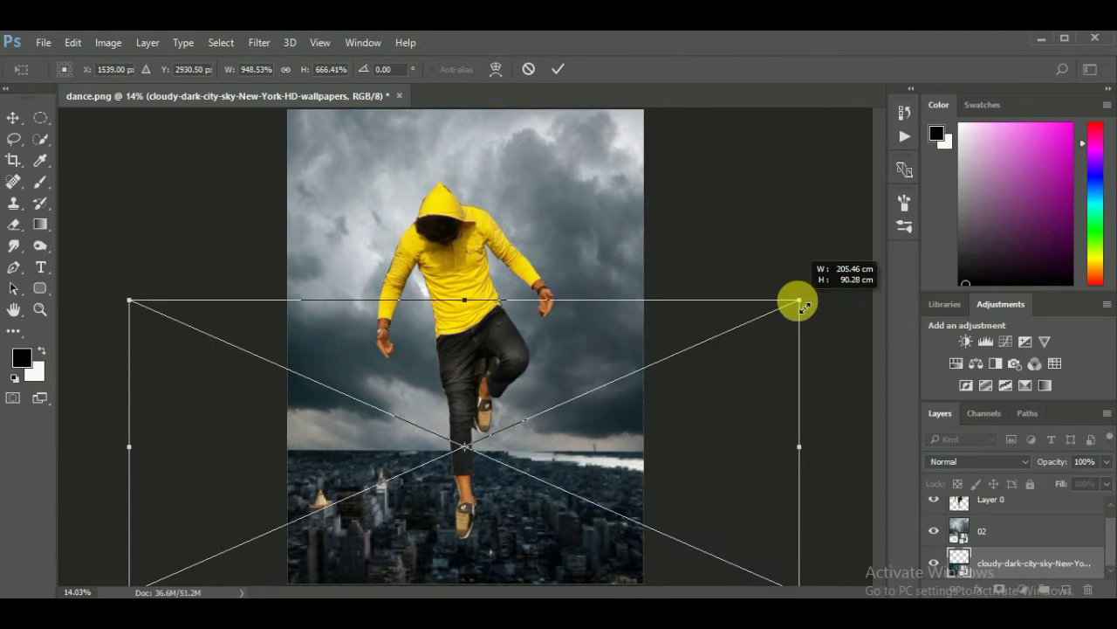
click(558, 69)
Try a gradient on cloud layer 02 and dismiss the smart object warning
key(g)
click(1017, 531)
click(575, 392)
key(Return)
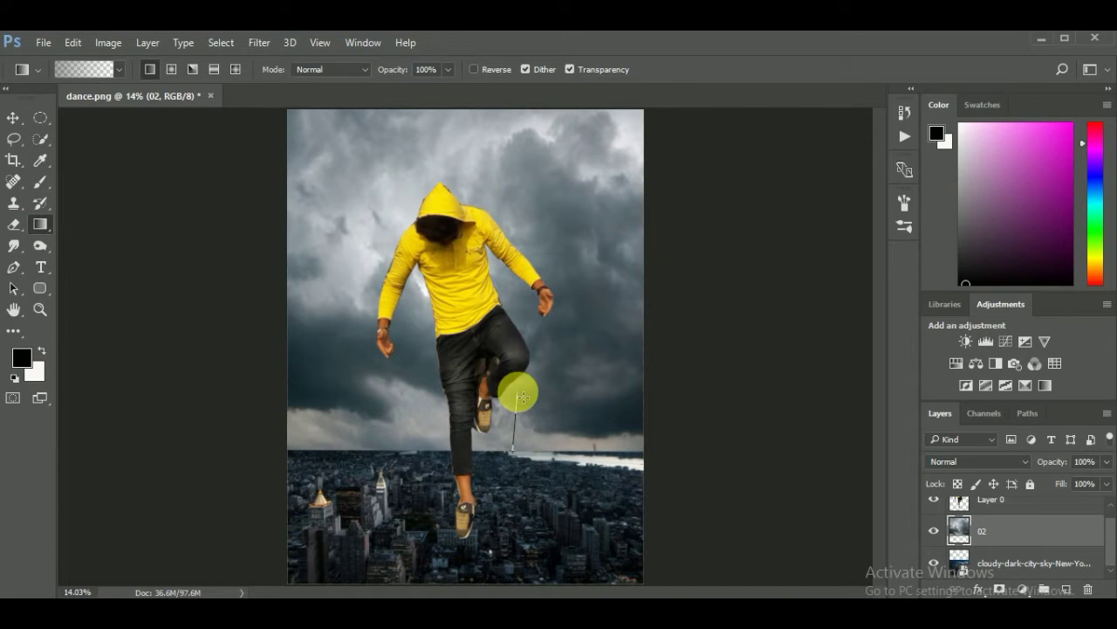
Add a layer mask to 02 and blend the clouds into the horizon with a gradient
click(1004, 589)
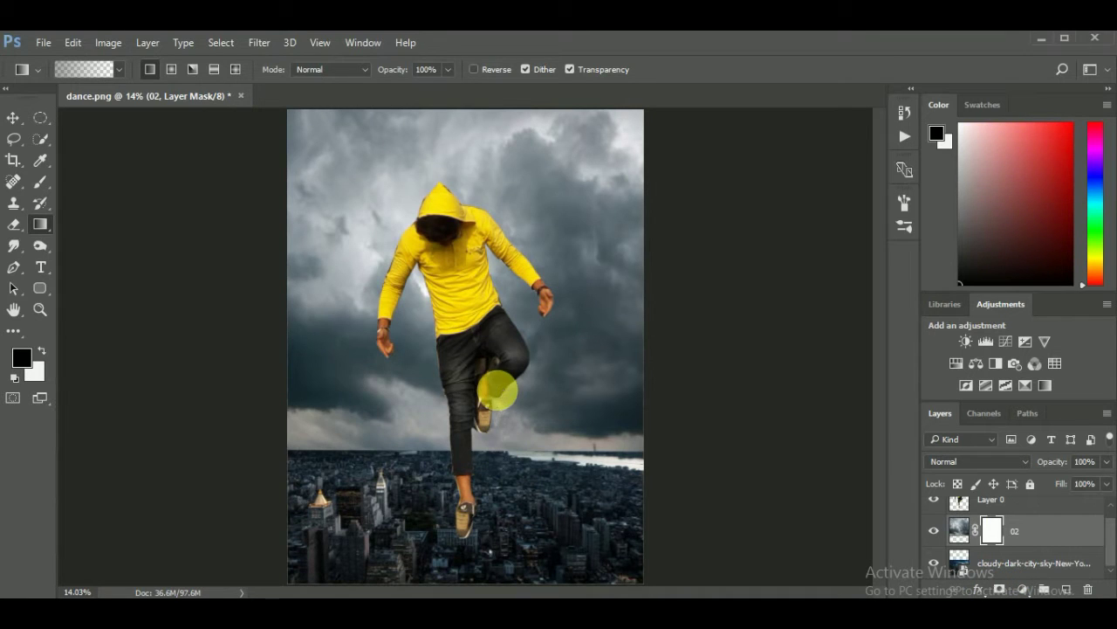
drag(505, 454, 494, 386)
drag(315, 453, 315, 409)
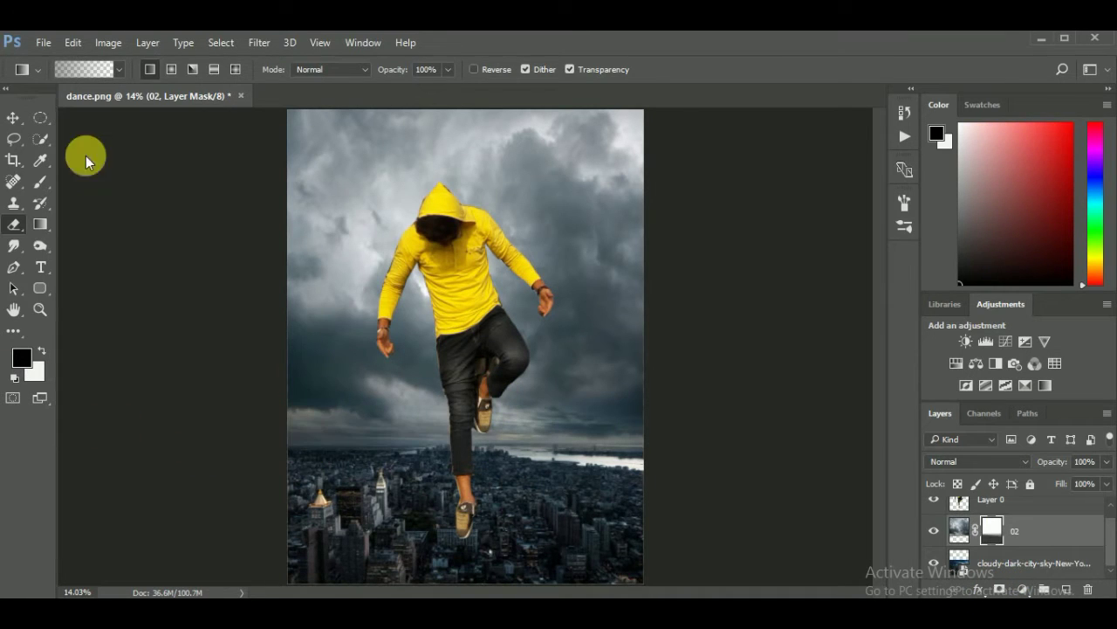
Pick a large soft eraser, then move and stretch the clouds to fill the top gap
key(e)
click(83, 70)
double_click(117, 189)
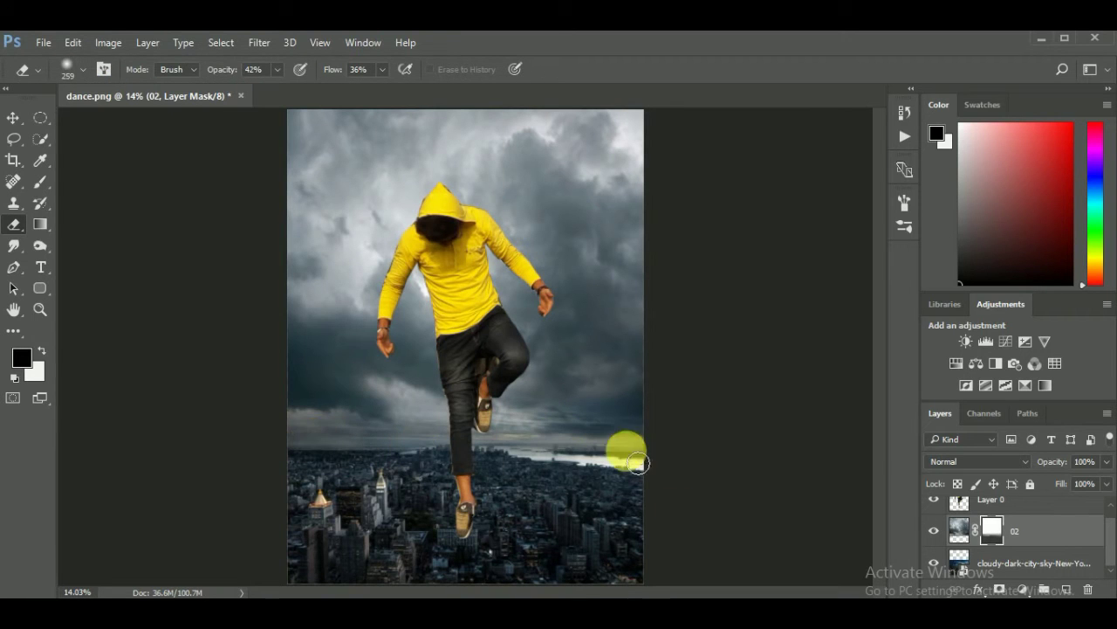
click(13, 117)
drag(410, 206, 393, 181)
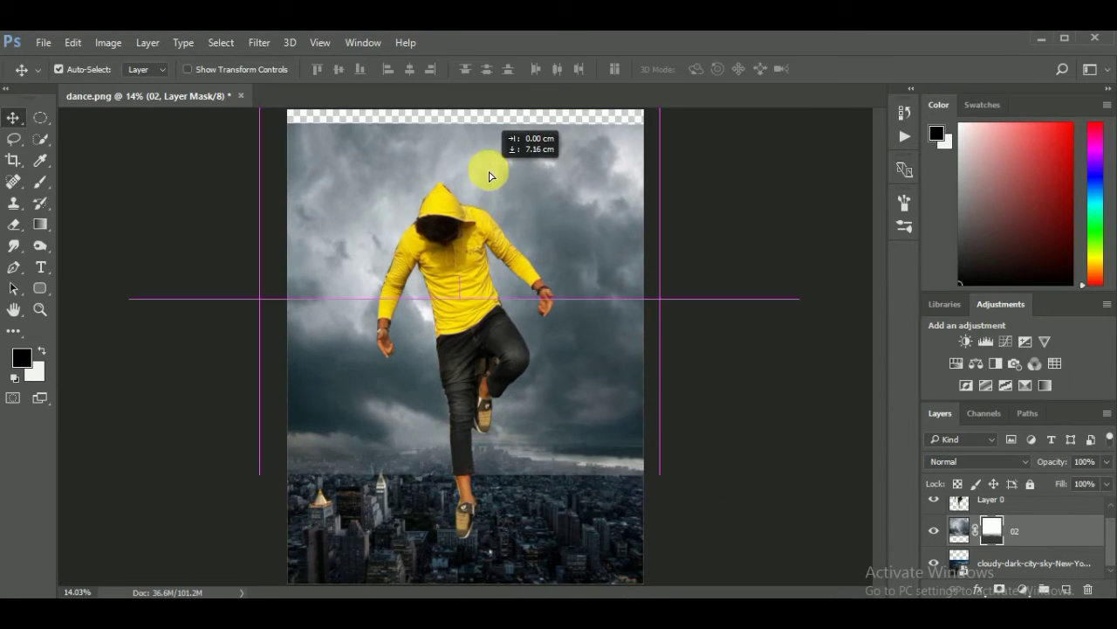
click(73, 42)
click(175, 371)
drag(461, 117, 461, 107)
click(718, 69)
Soft-erase the cloud haze over the city area on 02's image
click(13, 224)
click(960, 530)
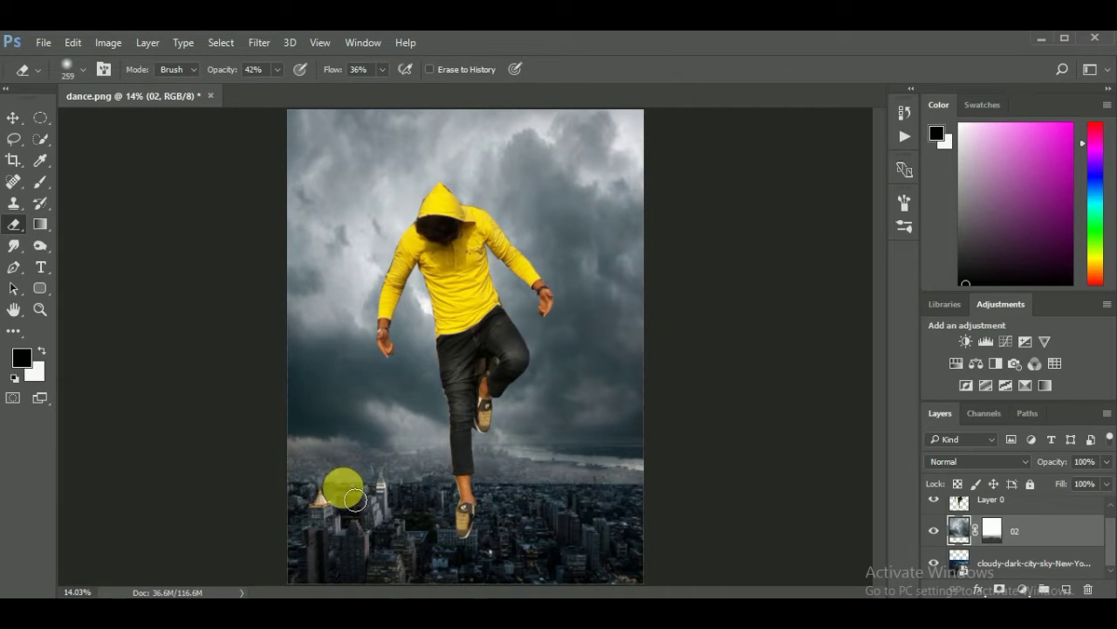
mouse_move(321, 494)
mouse_down()
mouse_move(428, 479)
mouse_move(616, 498)
mouse_move(462, 592)
mouse_up()
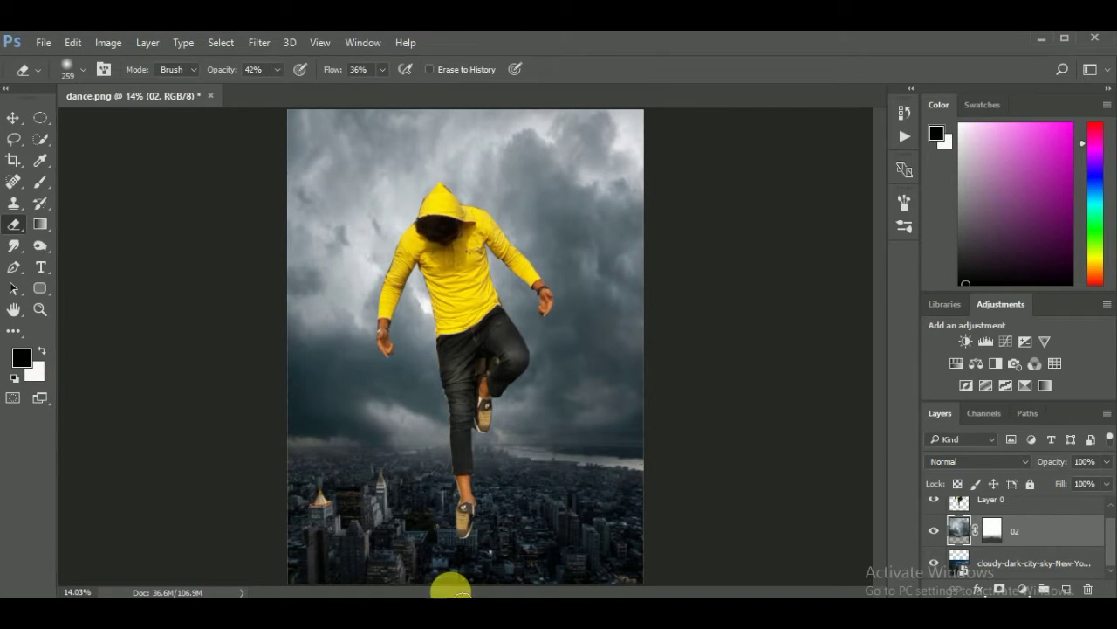
Zoom in and trace the leg gap with the Pen tool into a selection
key(z)
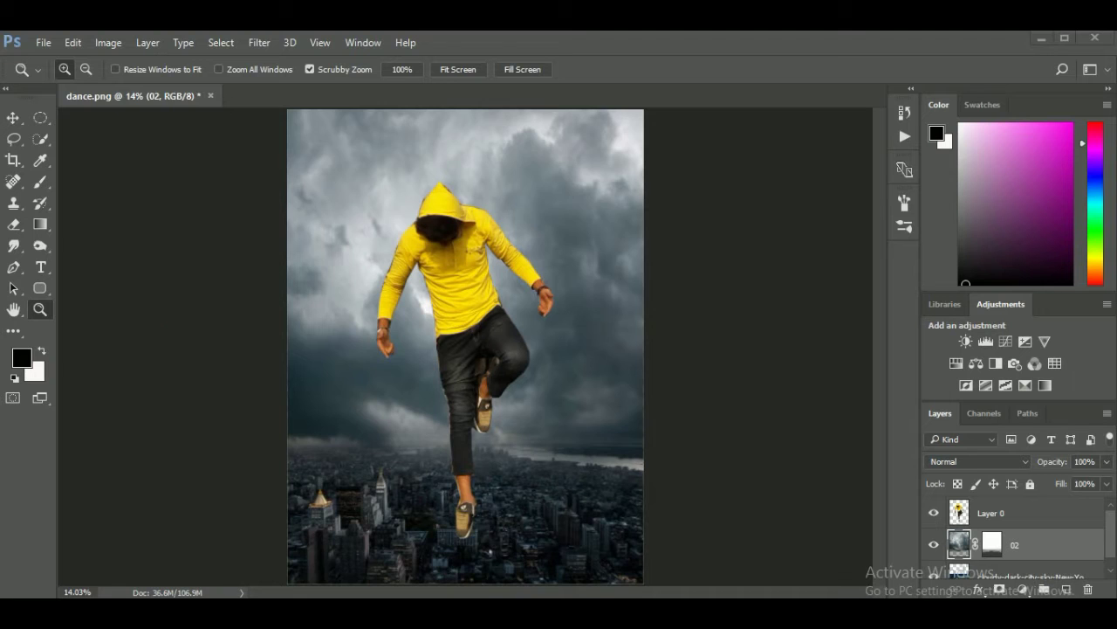
drag(486, 367, 426, 412)
key(p)
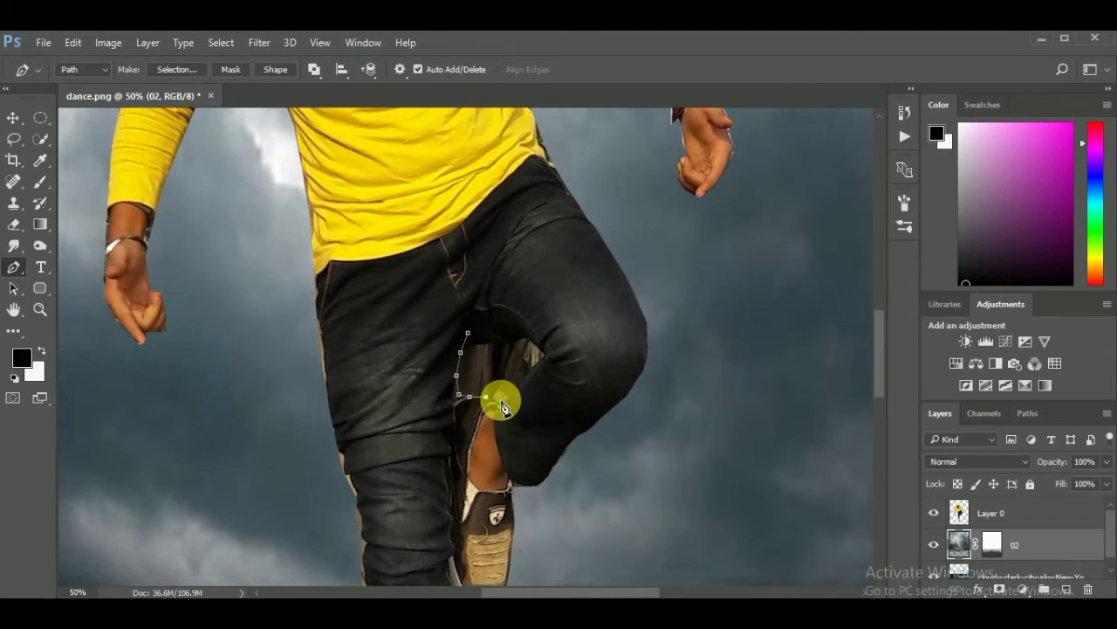
right_click(472, 339)
click(515, 286)
key(Return)
Delete the background inside the leg gap on Layer 0 and fit the poster in view
right_click(13, 224)
click(960, 513)
click(524, 384)
key(z)
key(ctrl+0)
Switch to Quick Selection and check its brush size settings
click(40, 117)
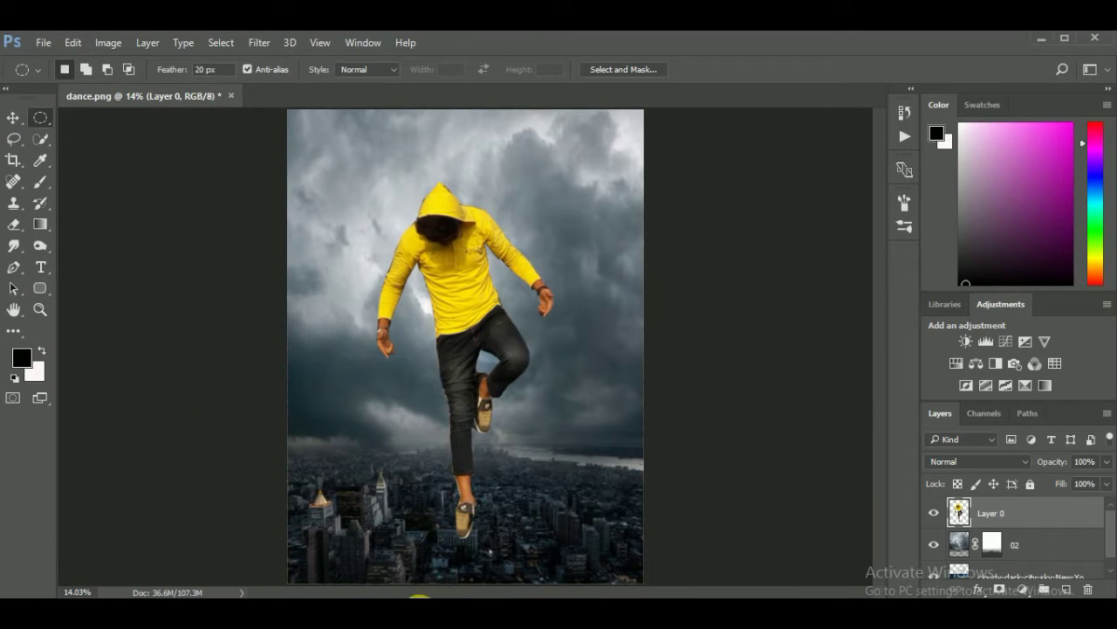
key(alt+bracketleft)
key(w)
click(163, 69)
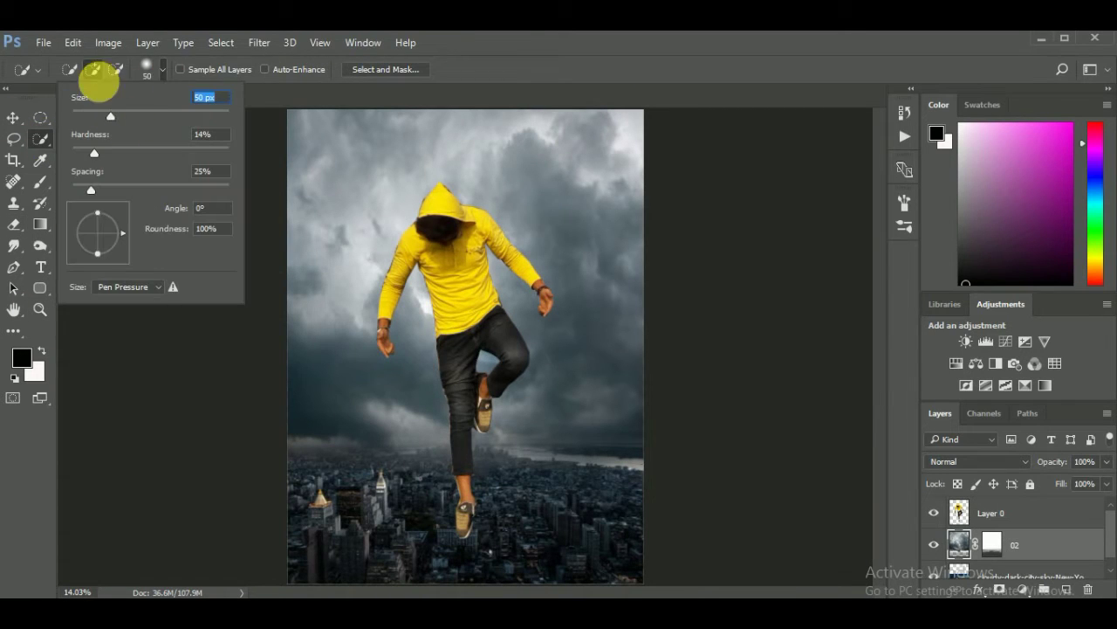
click(527, 104)
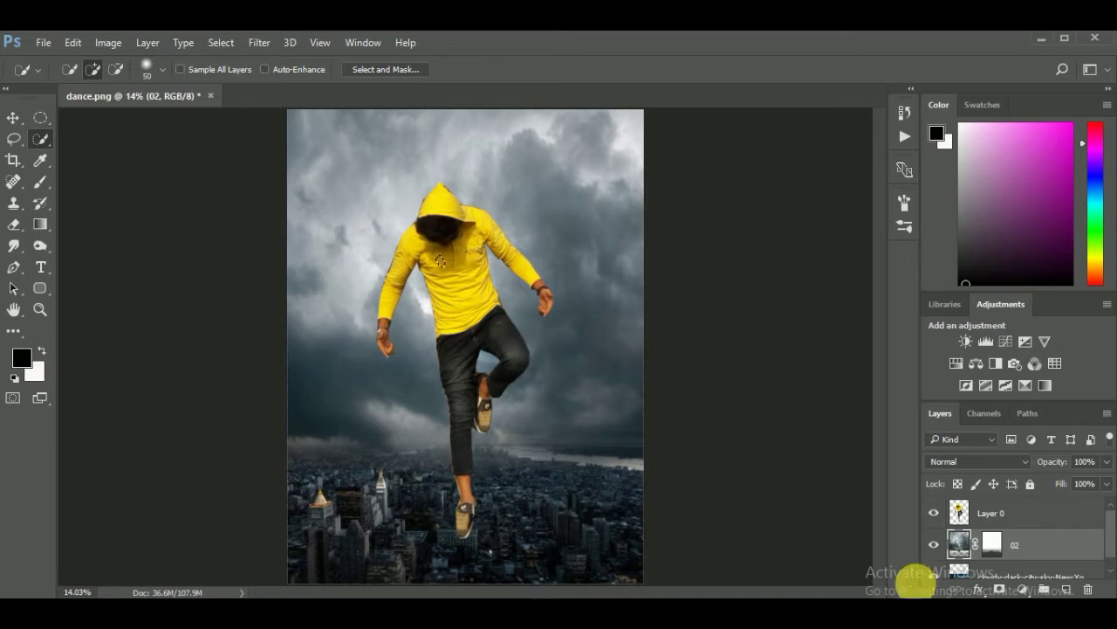
Quick-select the yellow hoodie on Layer 0
click(960, 515)
drag(440, 260, 449, 301)
drag(434, 370, 482, 236)
key(z)
click(482, 236)
Add a Hue/Saturation adjustment with hue -44 to turn the hoodie orange-red
click(955, 364)
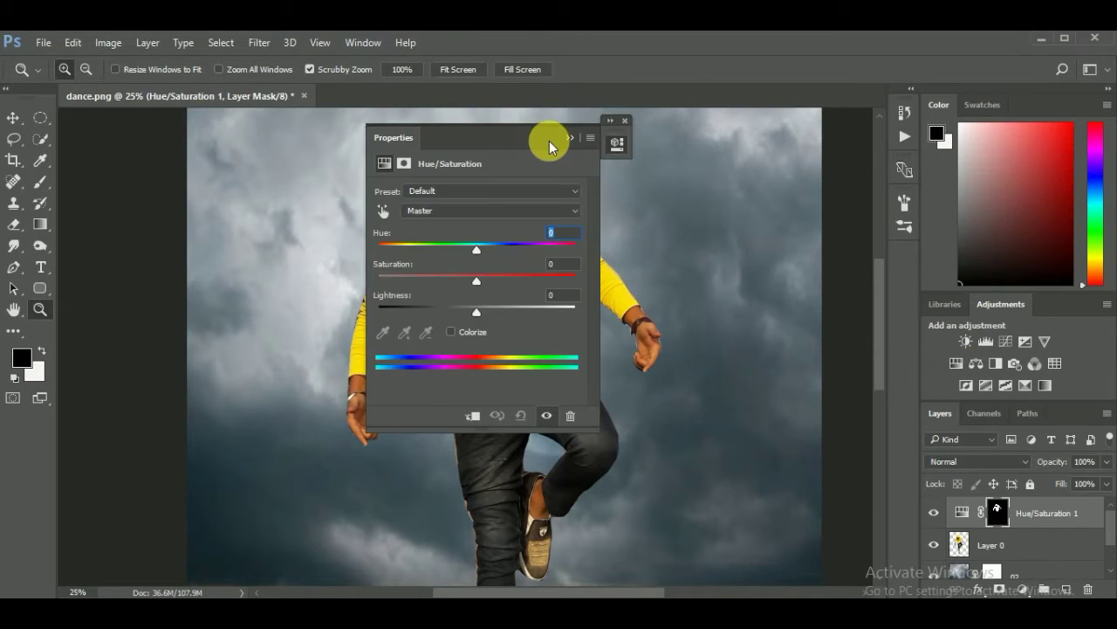
drag(549, 140, 783, 149)
mouse_move(736, 258)
mouse_down()
mouse_move(816, 262)
mouse_move(648, 269)
mouse_move(697, 268)
mouse_up()
right_click(262, 212)
click(292, 218)
Set up a 69 px eraser at 100% flow on Layer 0, zoomed on the torso
click(845, 132)
click(411, 294)
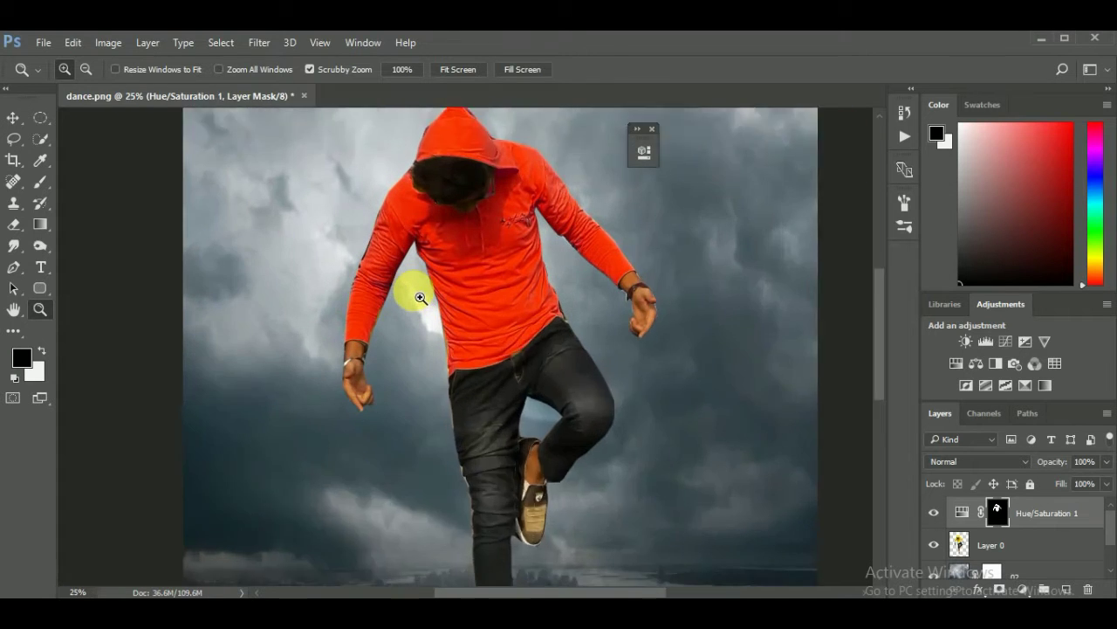
click(411, 294)
click(13, 223)
click(958, 543)
click(76, 68)
click(87, 192)
drag(382, 69, 433, 100)
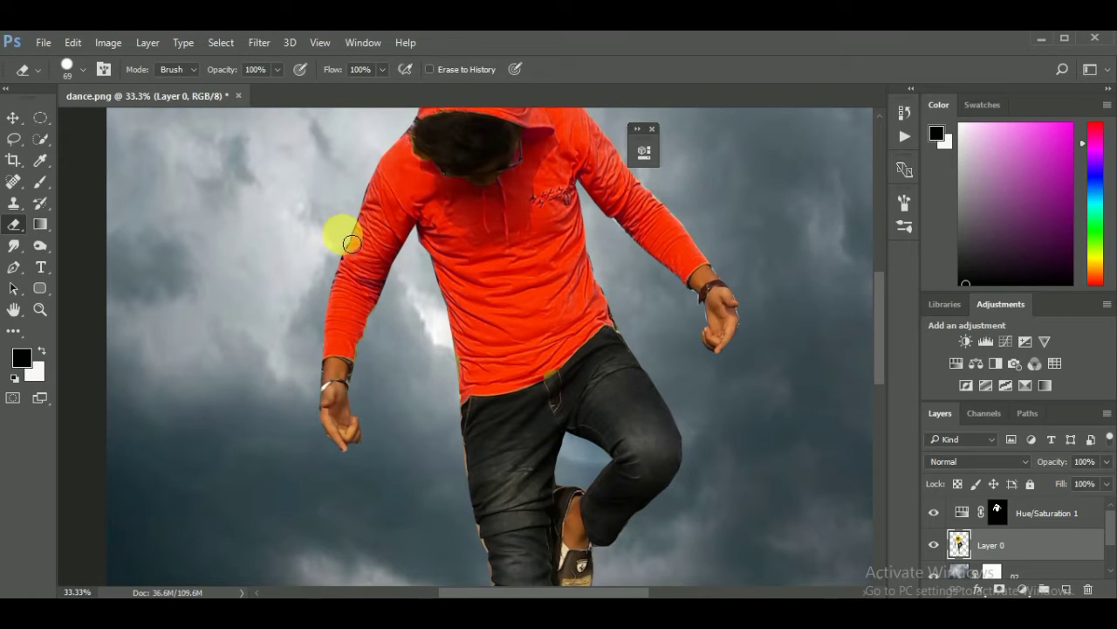
Scroll the view down to the dancer's lower leg and foot
scroll(347, 249, down, 2)
scroll(299, 242, down, 2)
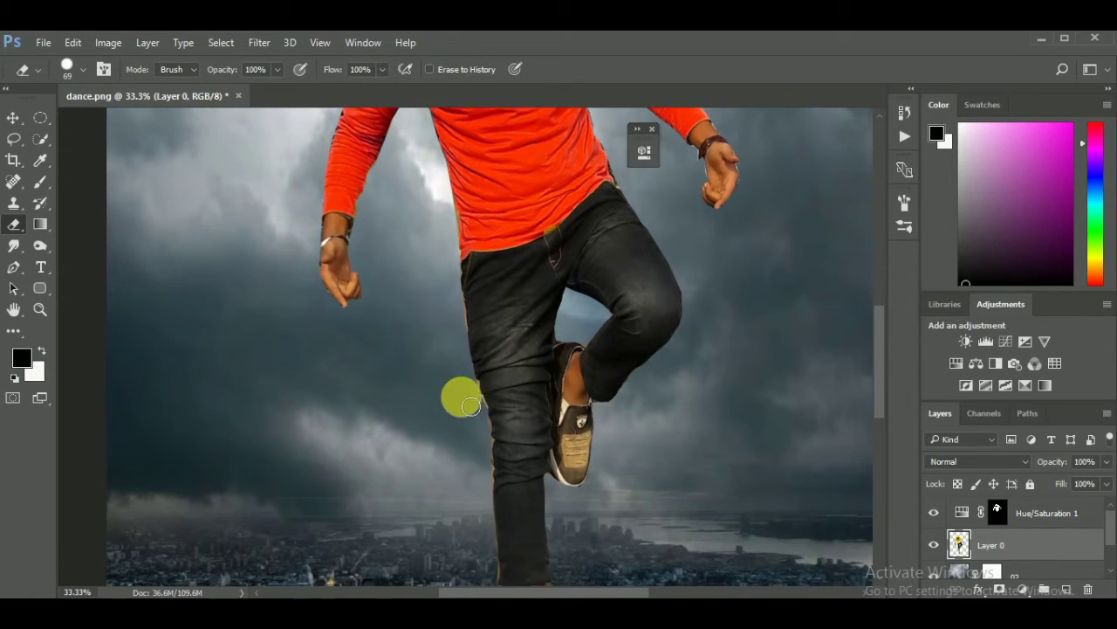
scroll(490, 434, down, 1)
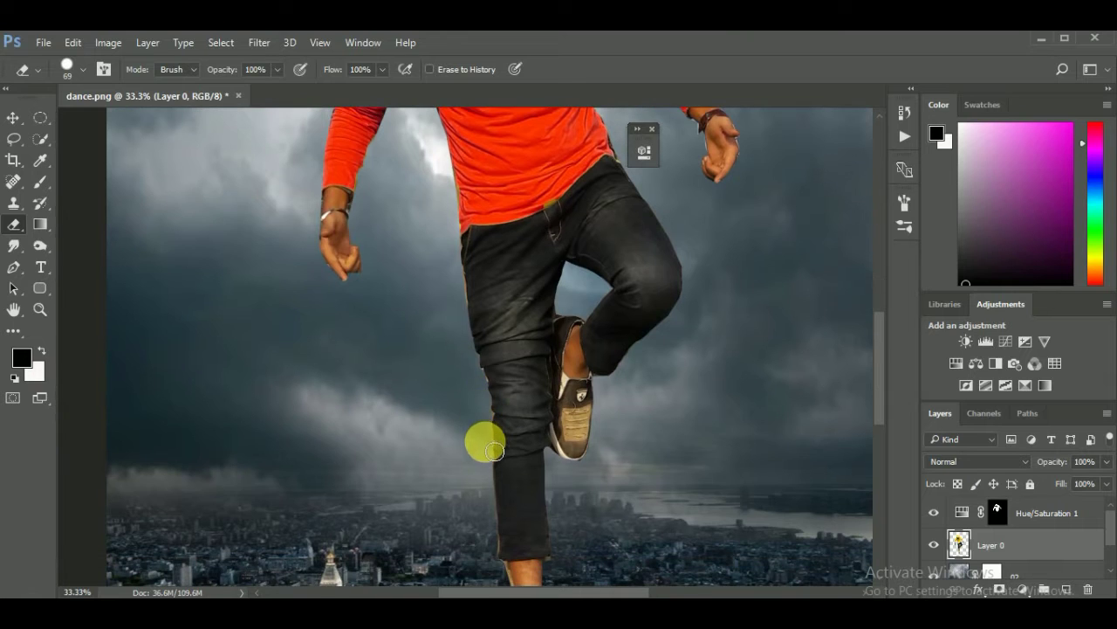
scroll(504, 555, down, 1)
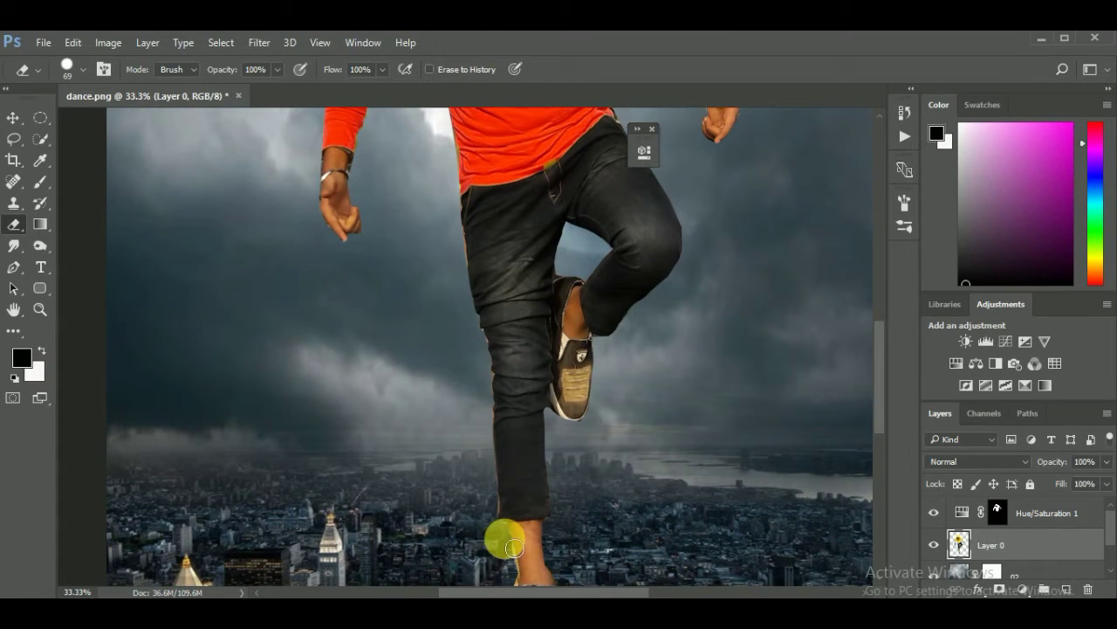
scroll(515, 560, down, 1)
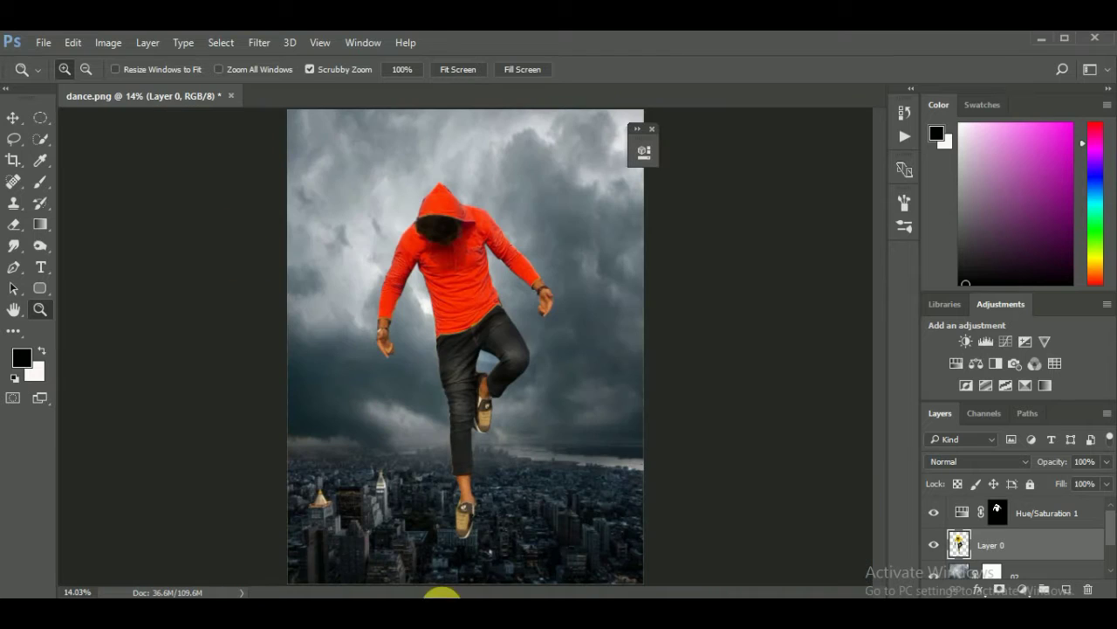
Draw a spiral pen path from the dancer's chest down past the shoes
click(413, 274)
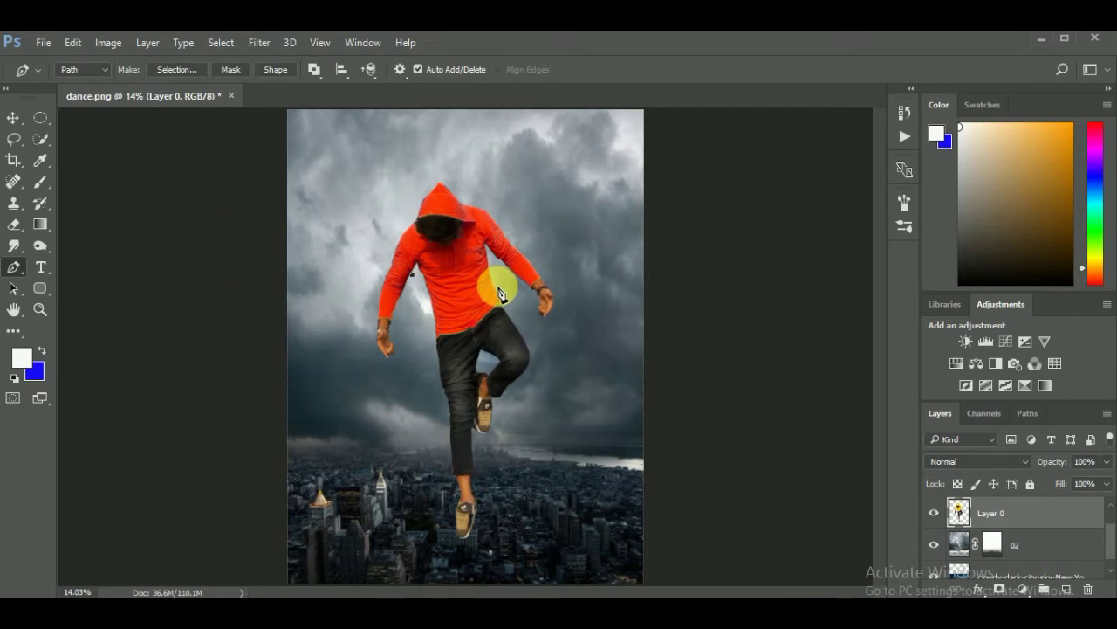
drag(486, 320, 485, 320)
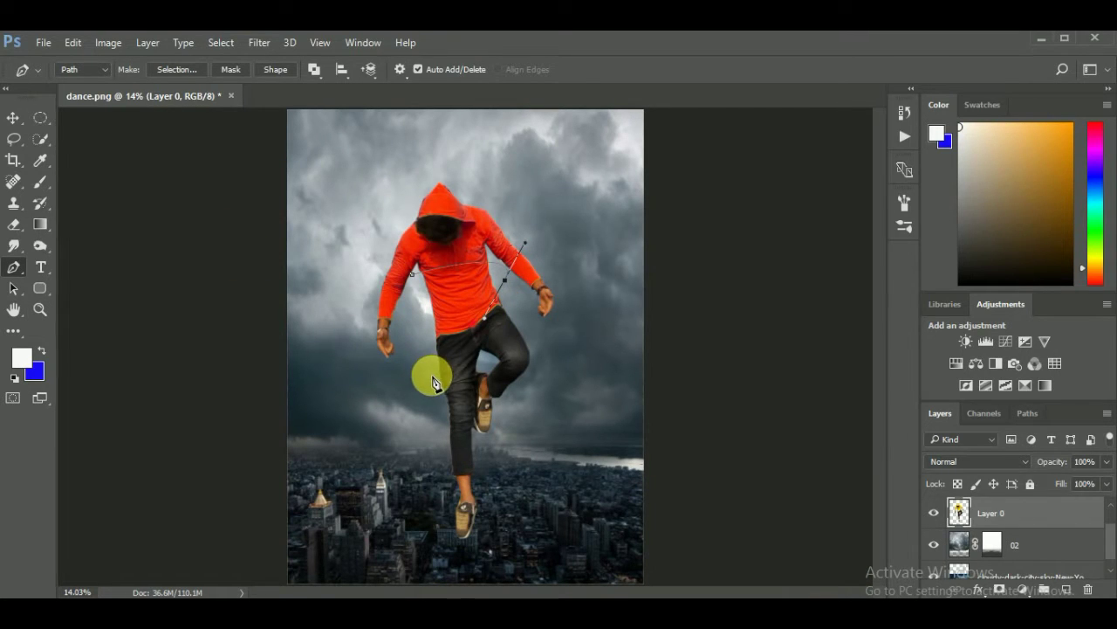
drag(498, 425, 448, 459)
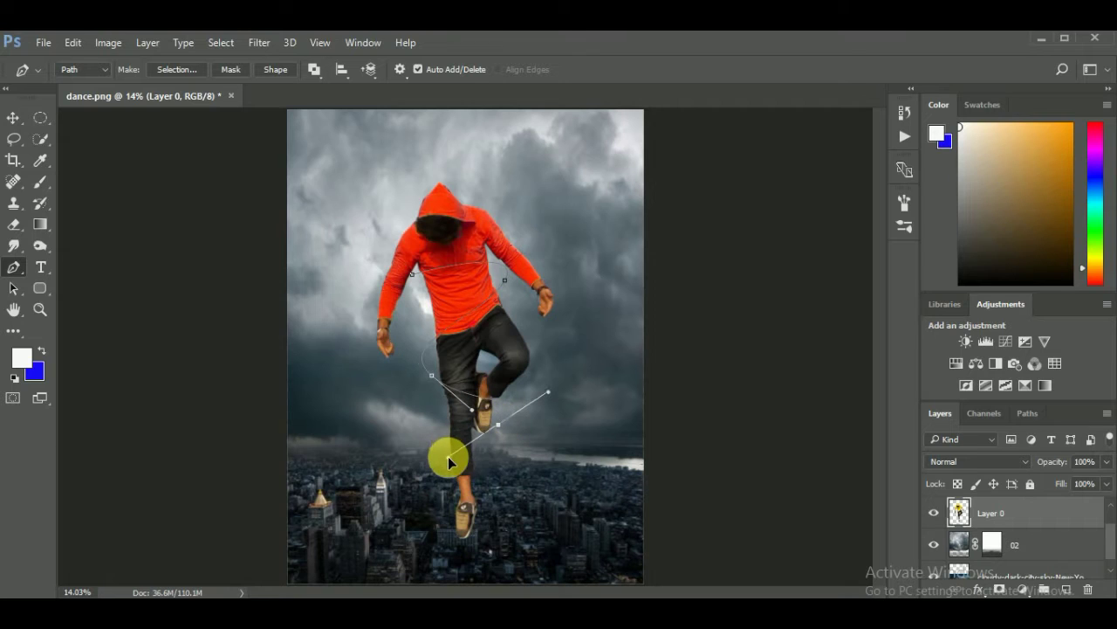
drag(483, 499, 436, 542)
Stroke the spiral path in white with the brush
right_click(437, 541)
key(Escape)
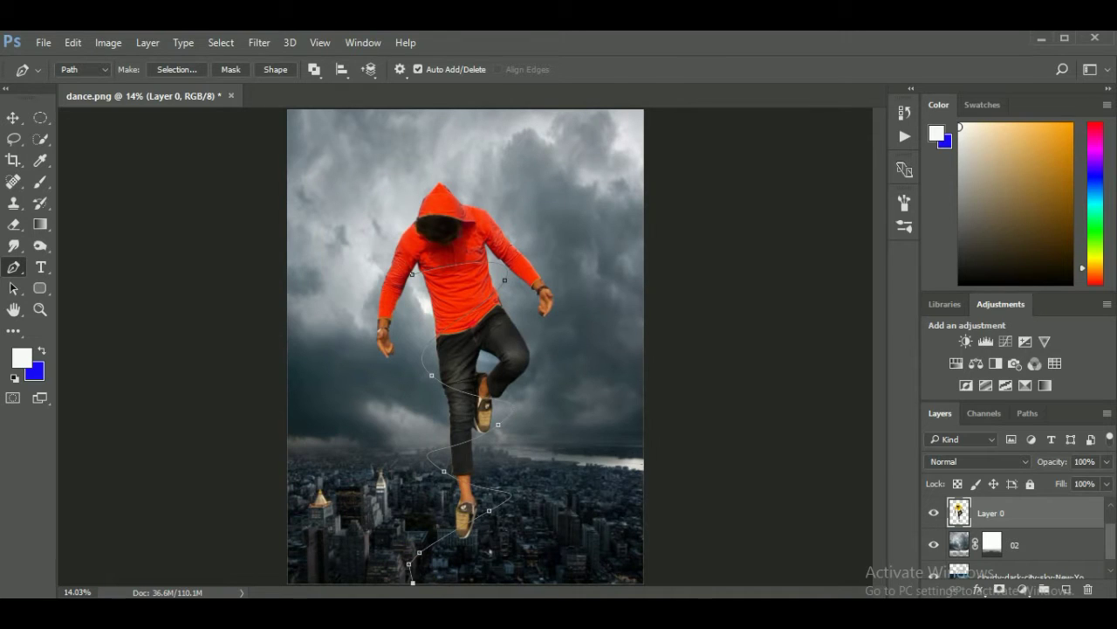
right_click(514, 437)
click(546, 356)
click(662, 239)
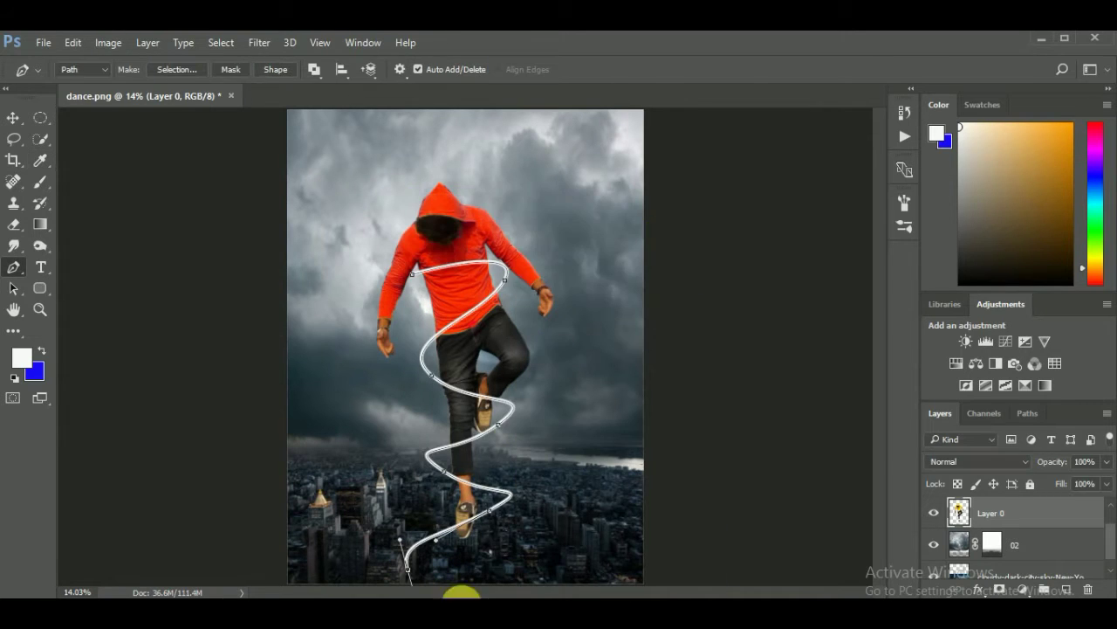
Stroke the spiral onto new Layer 1, and add empty Layer 2
click(1067, 589)
right_click(553, 372)
click(621, 337)
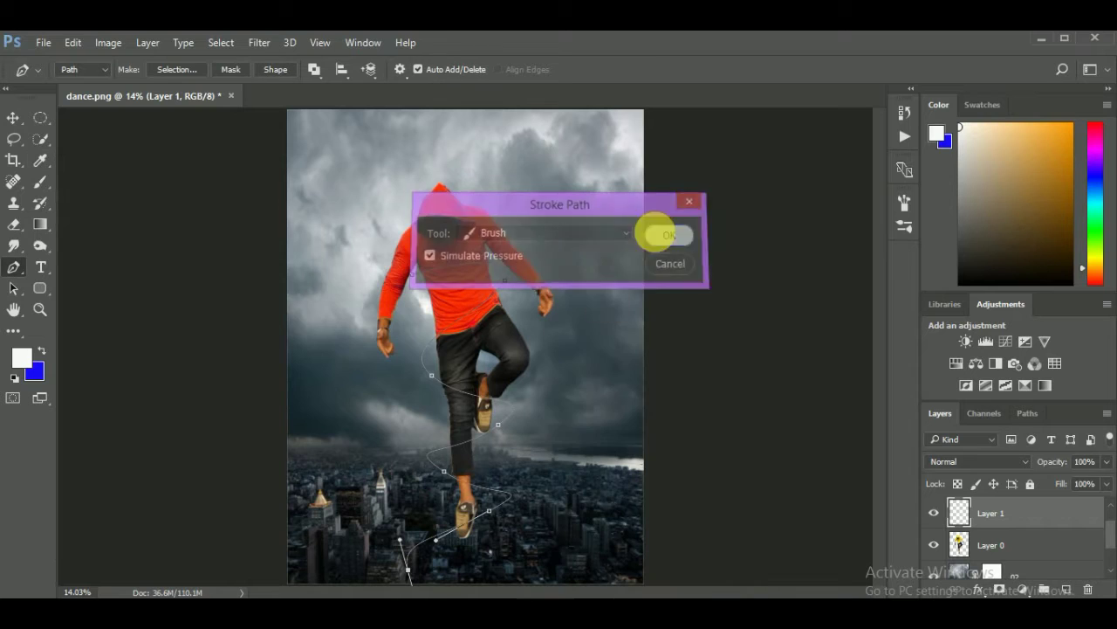
click(664, 234)
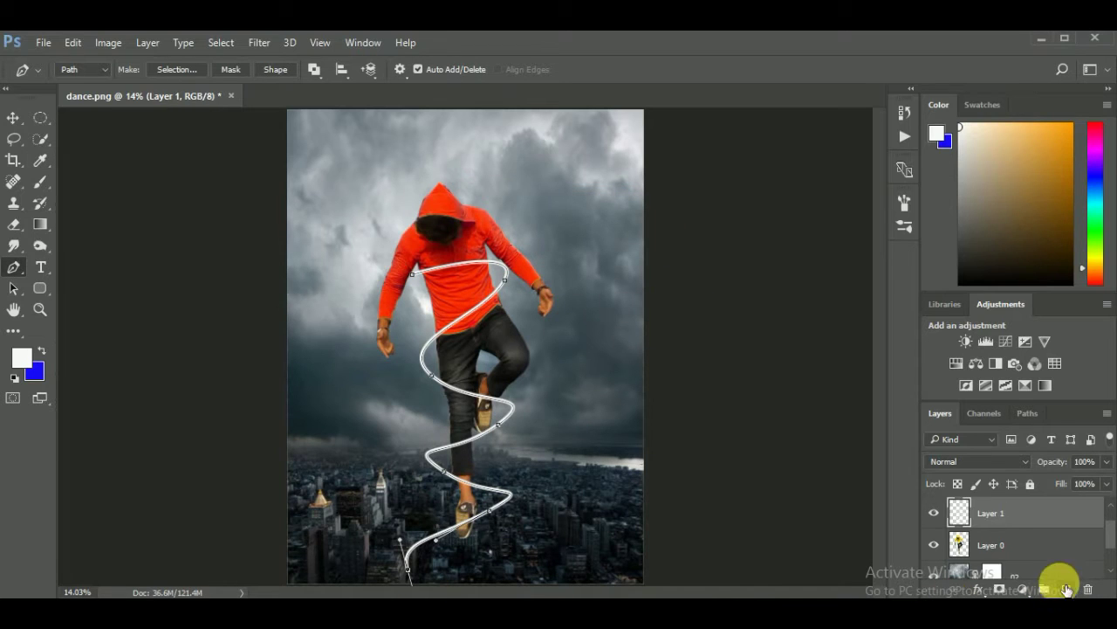
click(904, 203)
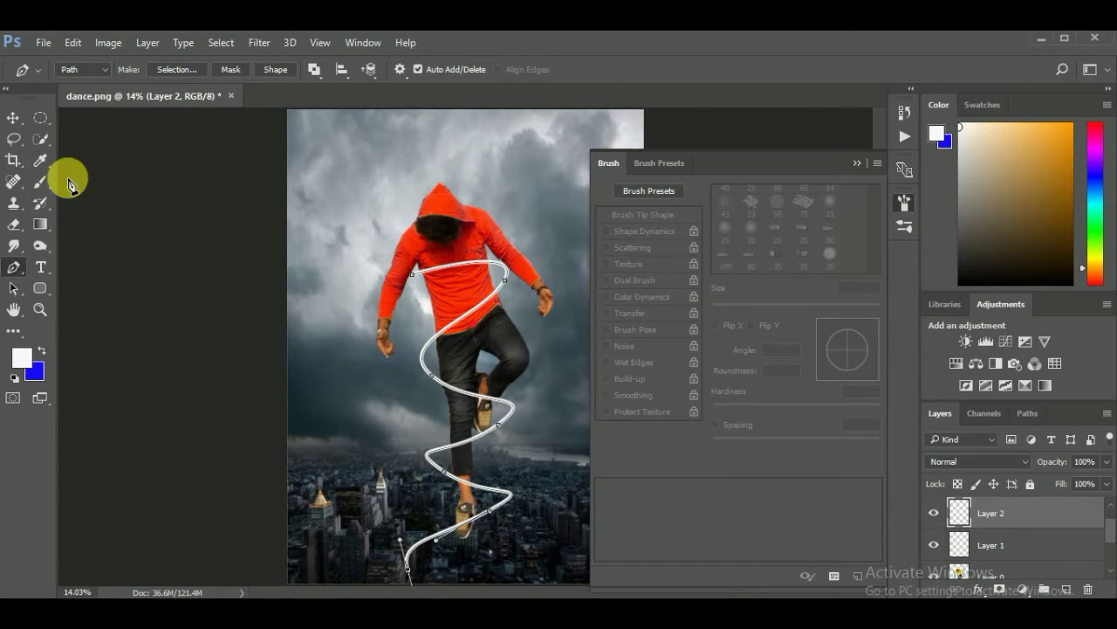
Set the brush to Shape Dynamics, Scattering, wider spacing and 72% hardness
click(40, 181)
click(606, 230)
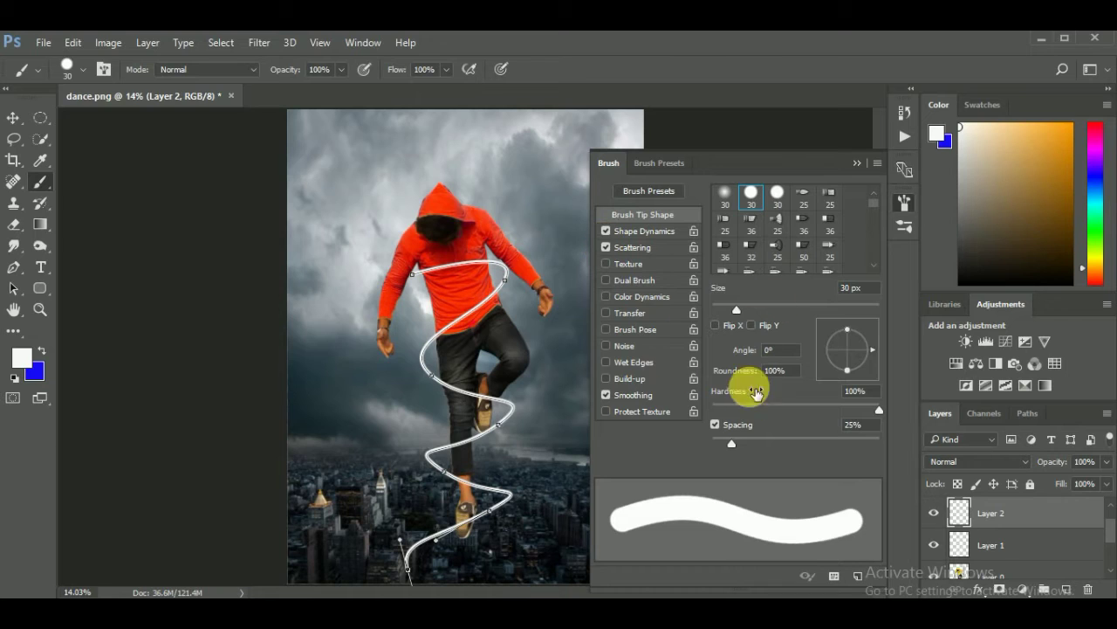
click(648, 248)
click(879, 207)
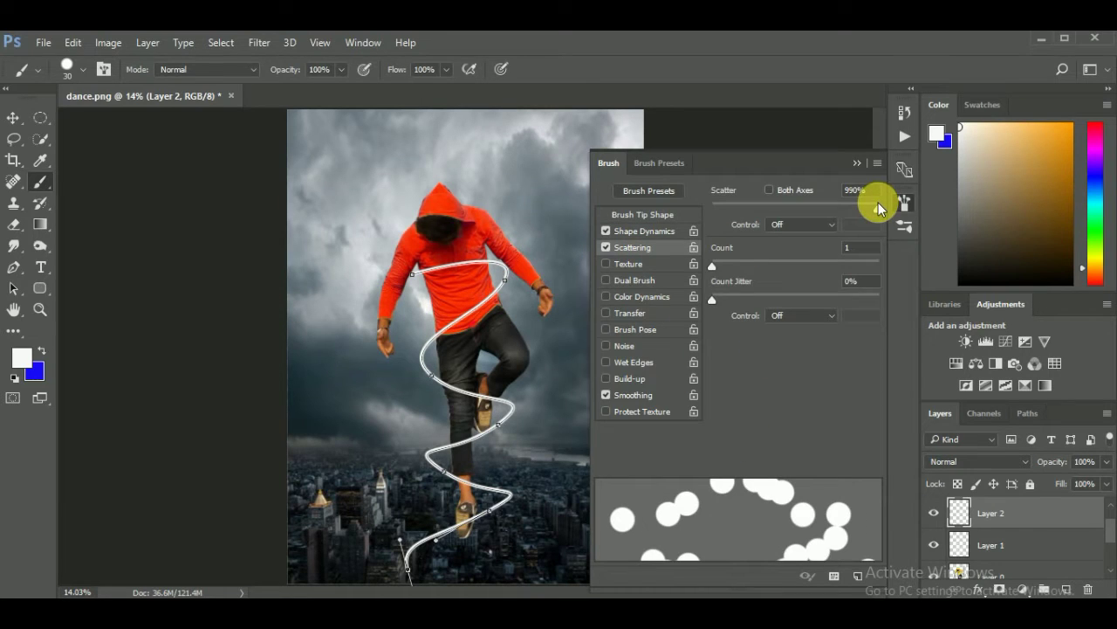
click(642, 214)
drag(738, 438, 804, 437)
drag(879, 408, 833, 409)
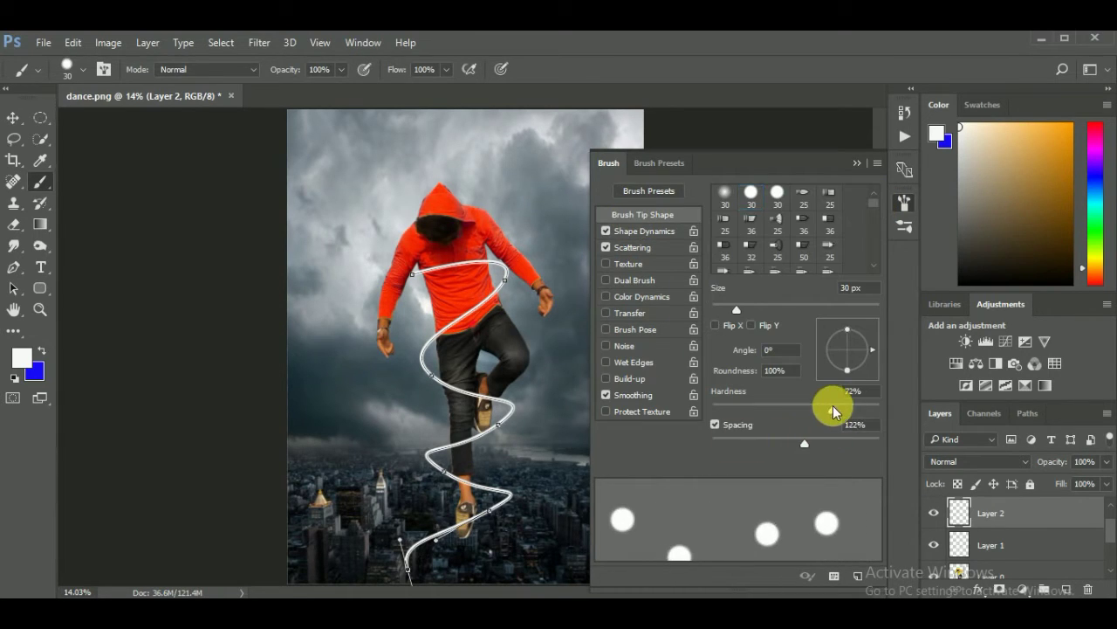
click(856, 163)
Stroke the spiral path with the sparkle brush on Layer 2
click(13, 267)
right_click(502, 322)
click(534, 340)
click(690, 240)
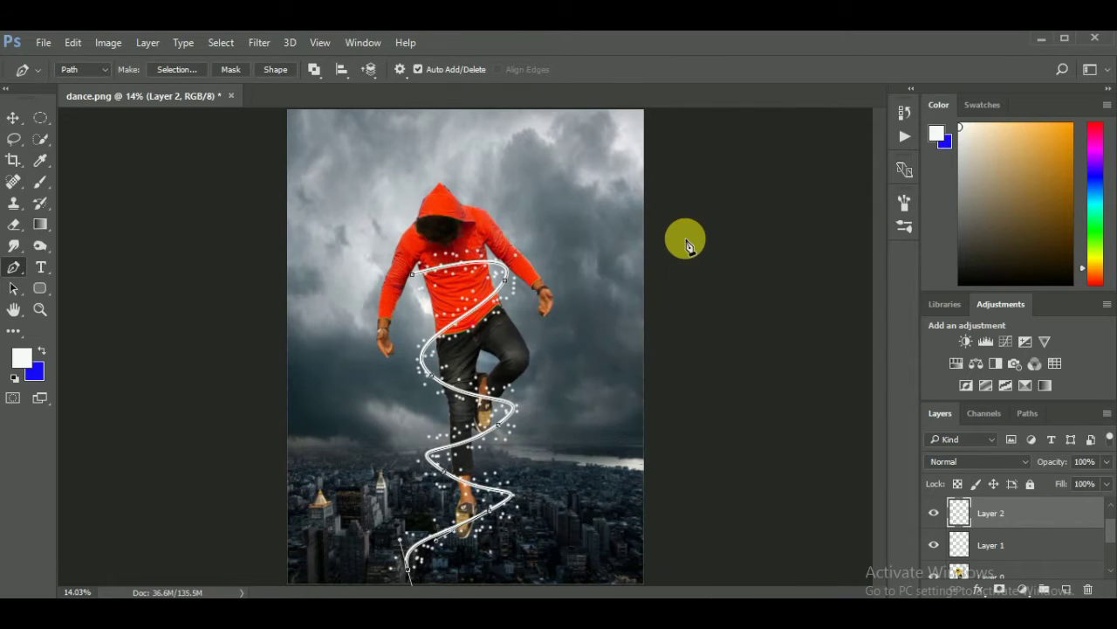
Give the sparkle layer an Outer Glow with opacity and fill around 56
double_click(945, 527)
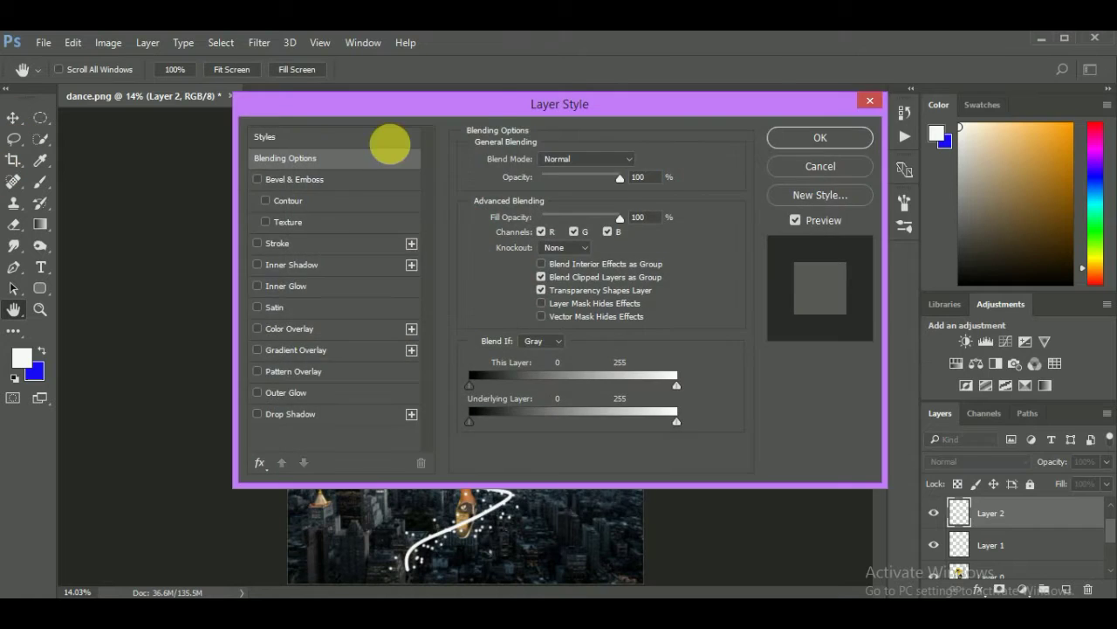
drag(486, 107, 828, 111)
drag(922, 107, 791, 92)
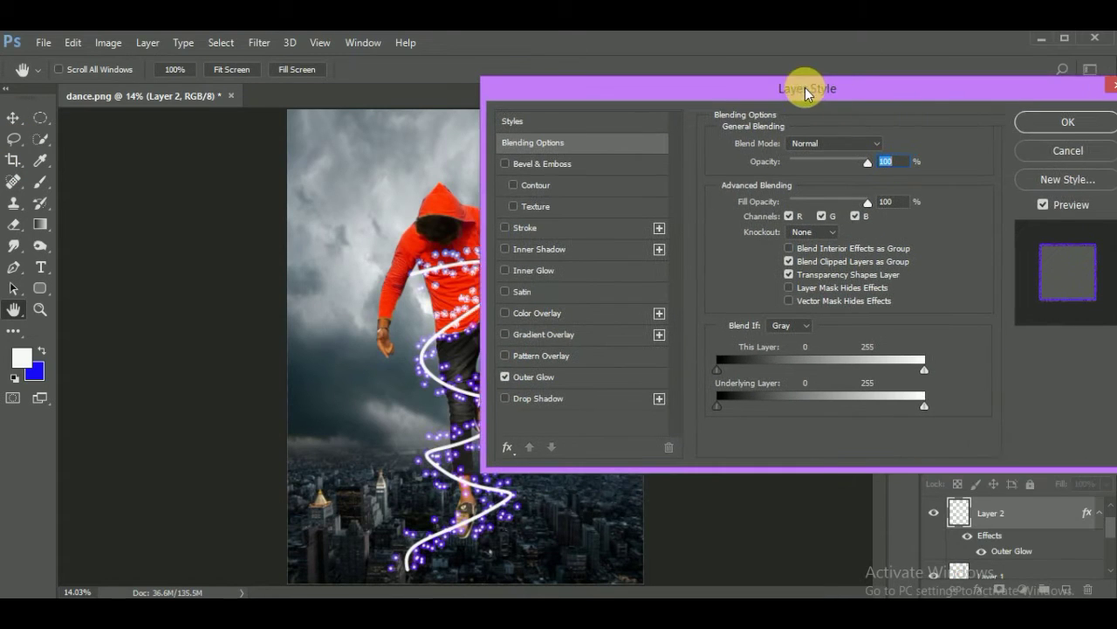
click(471, 355)
click(471, 377)
click(472, 376)
click(471, 355)
drag(707, 88, 847, 91)
mouse_move(973, 164)
mouse_down()
mouse_move(942, 164)
mouse_move(952, 160)
mouse_up()
drag(944, 206, 952, 208)
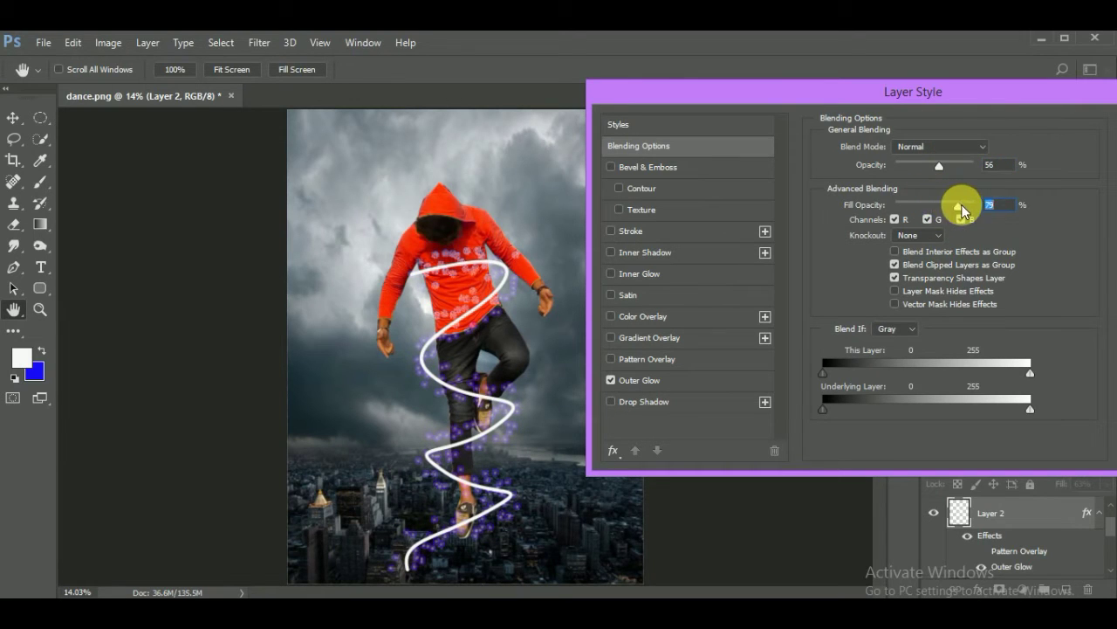
drag(970, 92, 803, 86)
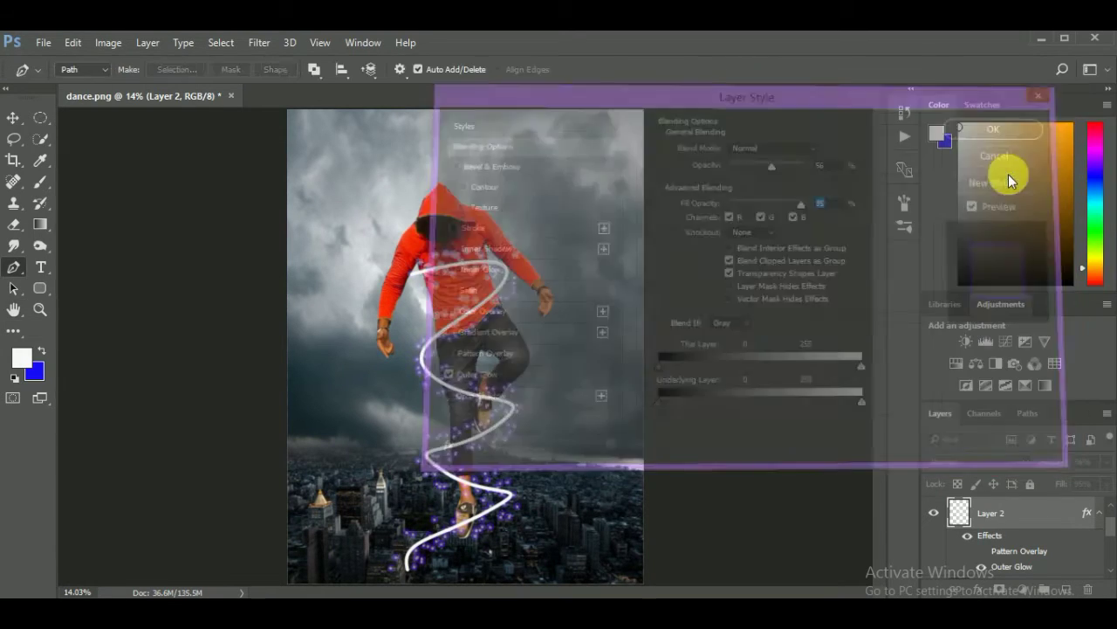
click(1008, 157)
Undo back to the plain white spiral and reopen the 30 px brush settings
double_click(960, 544)
drag(644, 89, 747, 90)
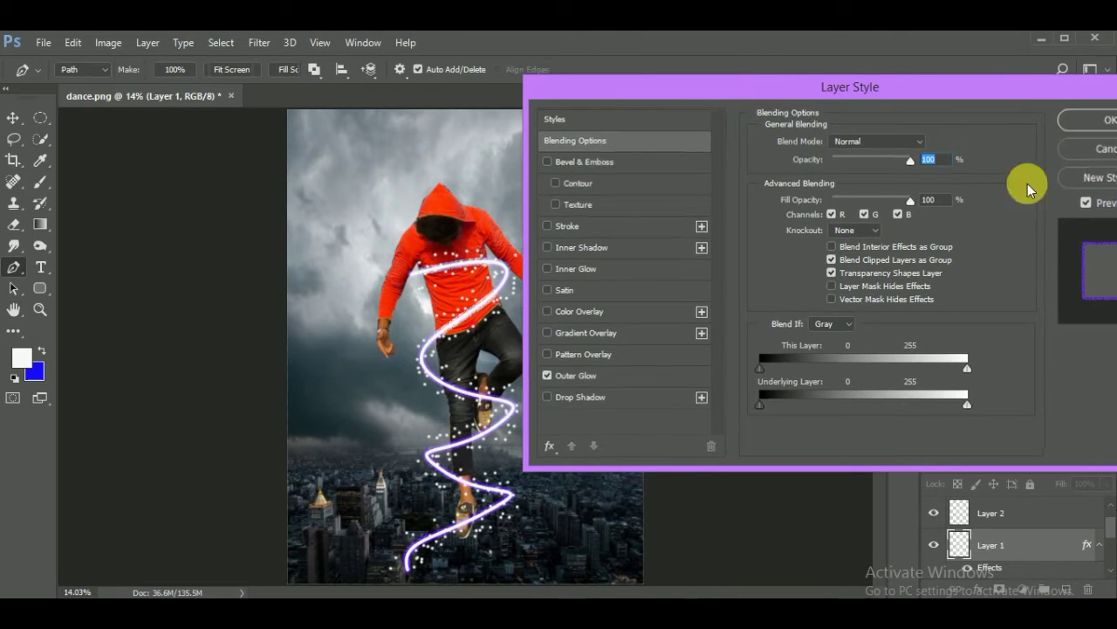
key(Return)
key(v)
click(72, 42)
click(110, 85)
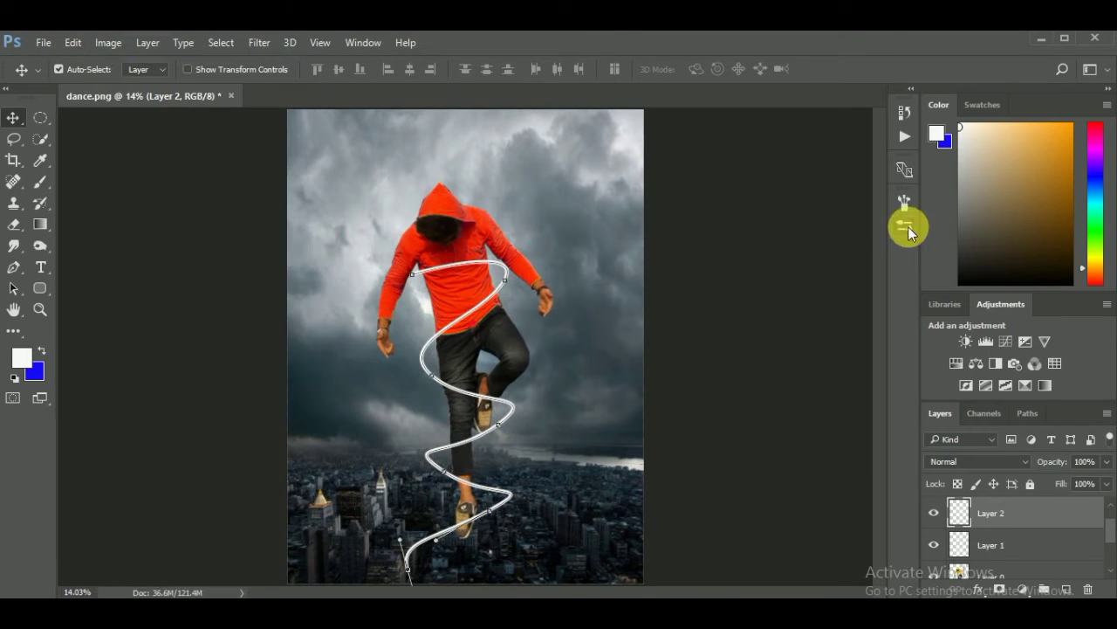
click(904, 201)
click(41, 183)
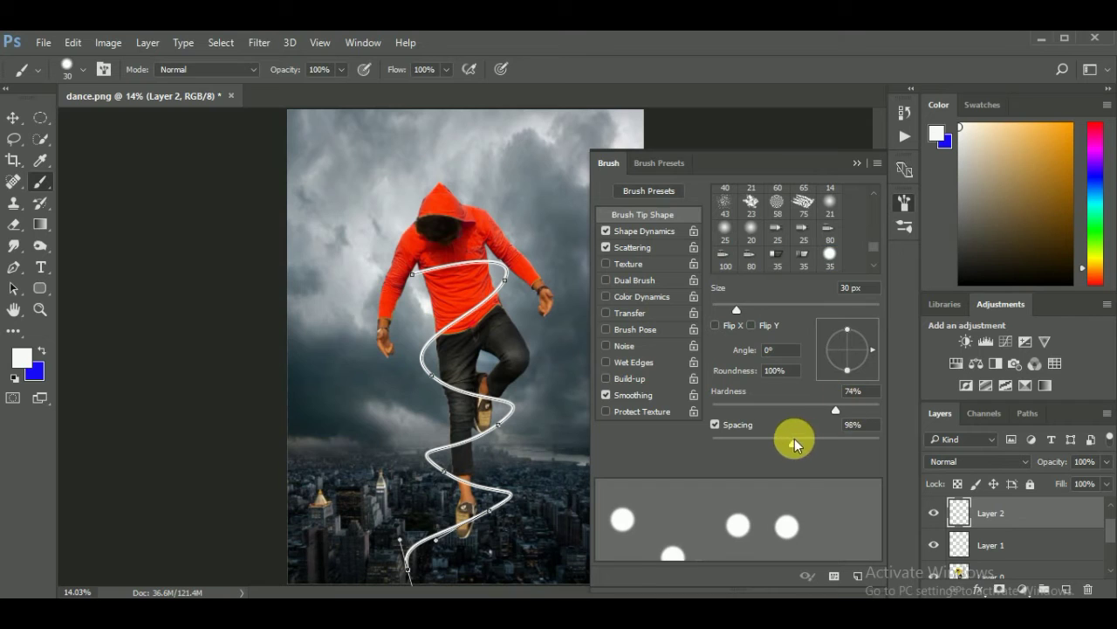
Spread the brush dots further apart and stroke the spiral path with sparkle dots on Layer 2
drag(798, 441, 831, 446)
click(13, 268)
right_click(502, 211)
click(573, 339)
click(669, 234)
Give the sparkle dots on Layer 2 a purple outer glow
double_click(967, 516)
click(619, 402)
drag(993, 112, 888, 117)
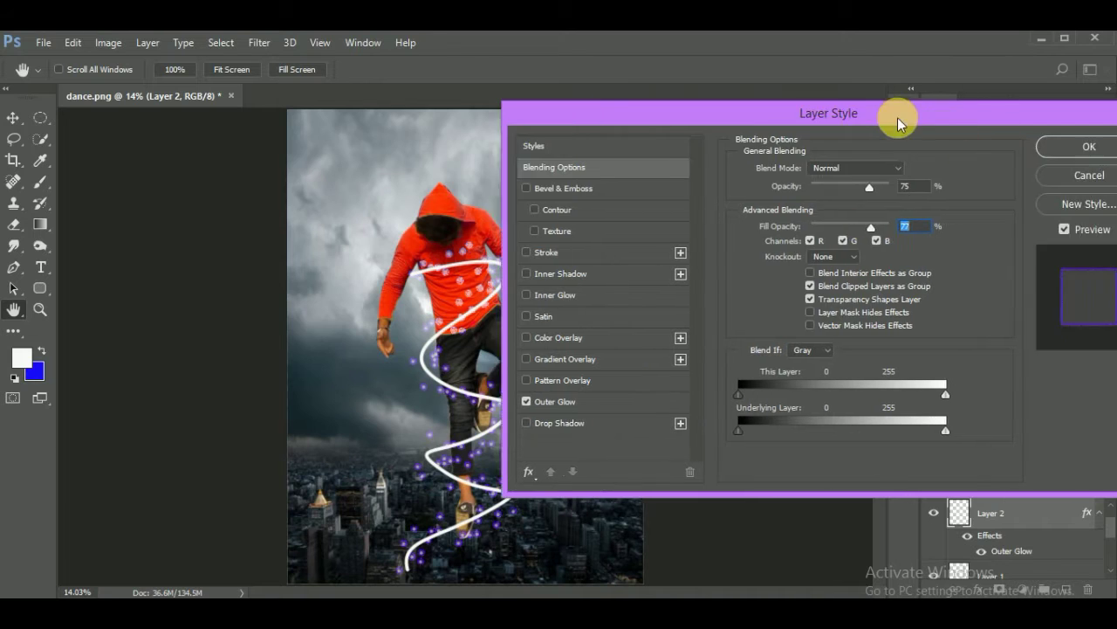
click(1061, 145)
Add a purple outer glow to the white spiral on Layer 1, with spread 55 and size 13 px
double_click(960, 562)
drag(714, 103, 1113, 99)
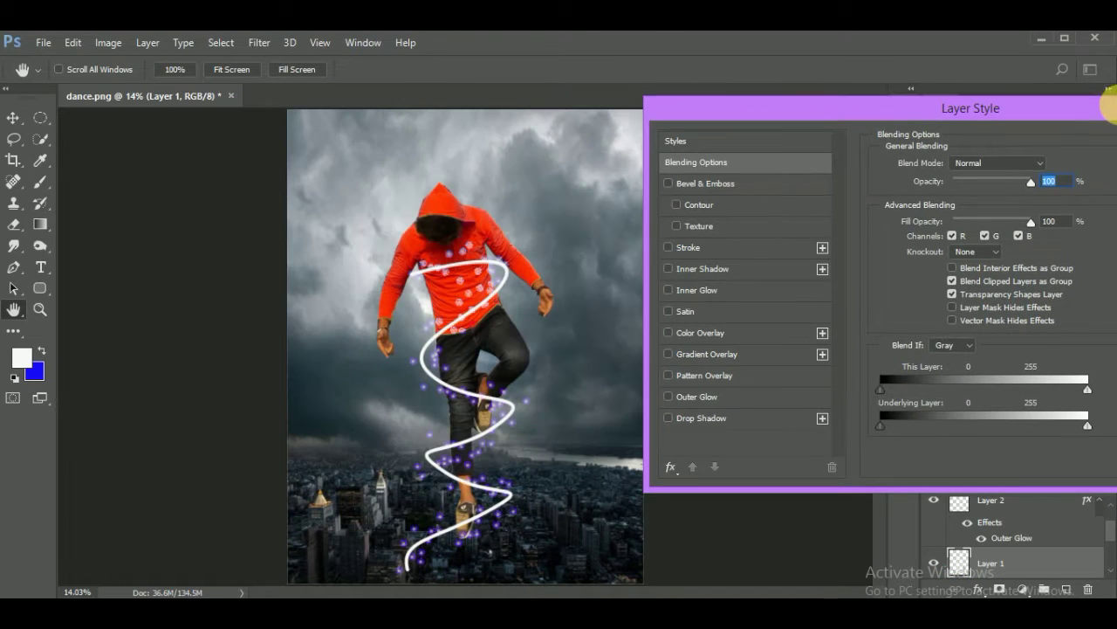
click(704, 397)
click(903, 230)
click(915, 169)
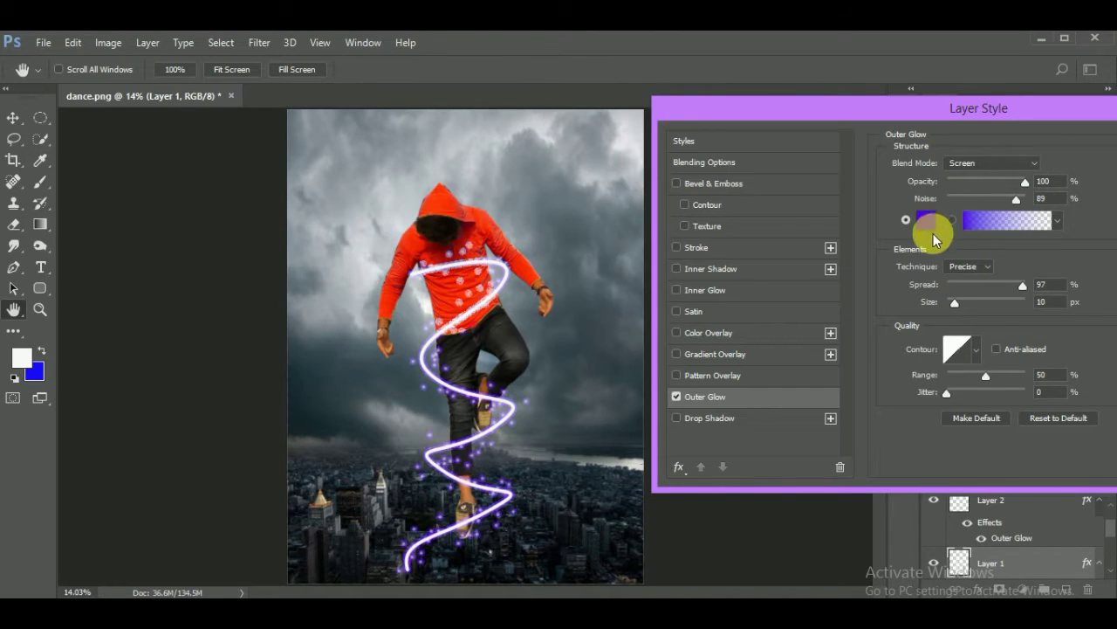
click(990, 283)
drag(954, 302, 959, 301)
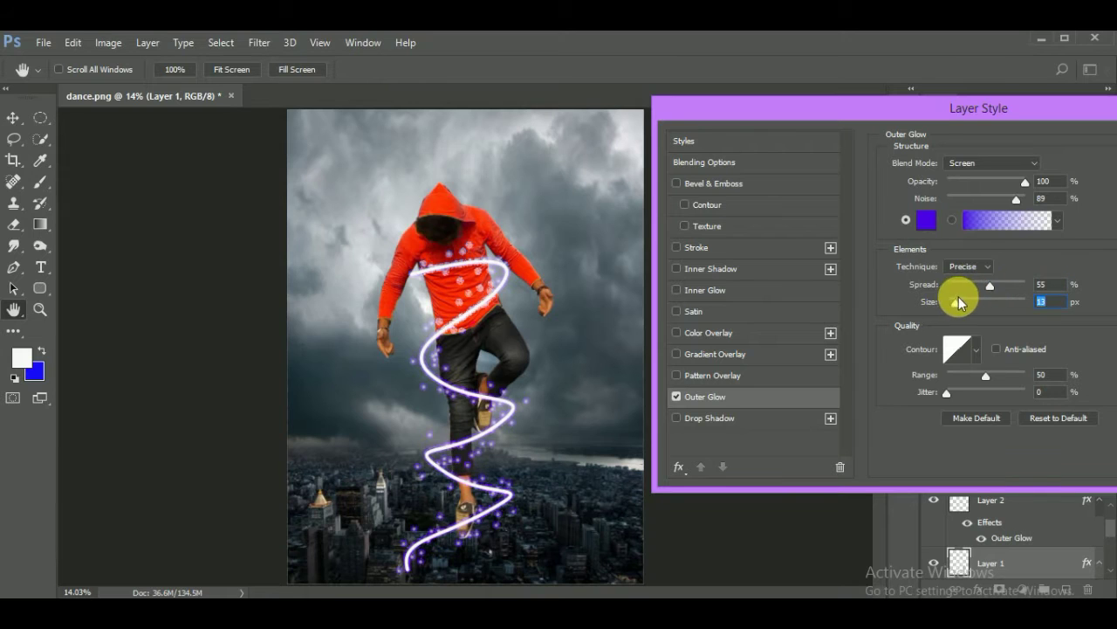
Refine the spiral's glow to a darker purple with Normal blend, Softer technique and 8 px size
click(1051, 224)
click(925, 220)
click(917, 223)
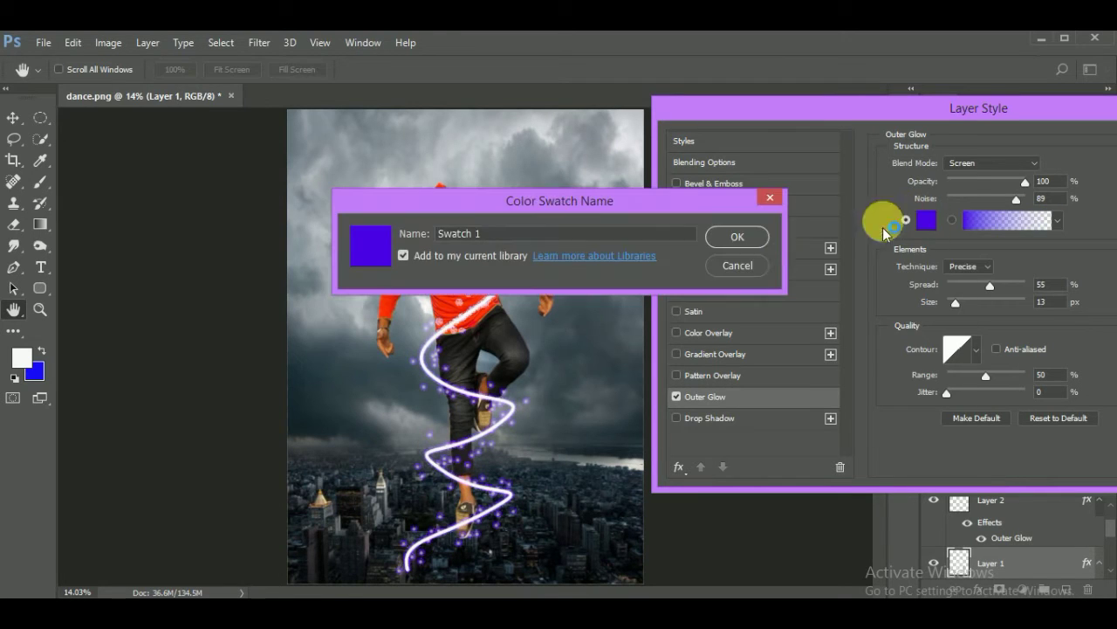
click(738, 229)
click(915, 167)
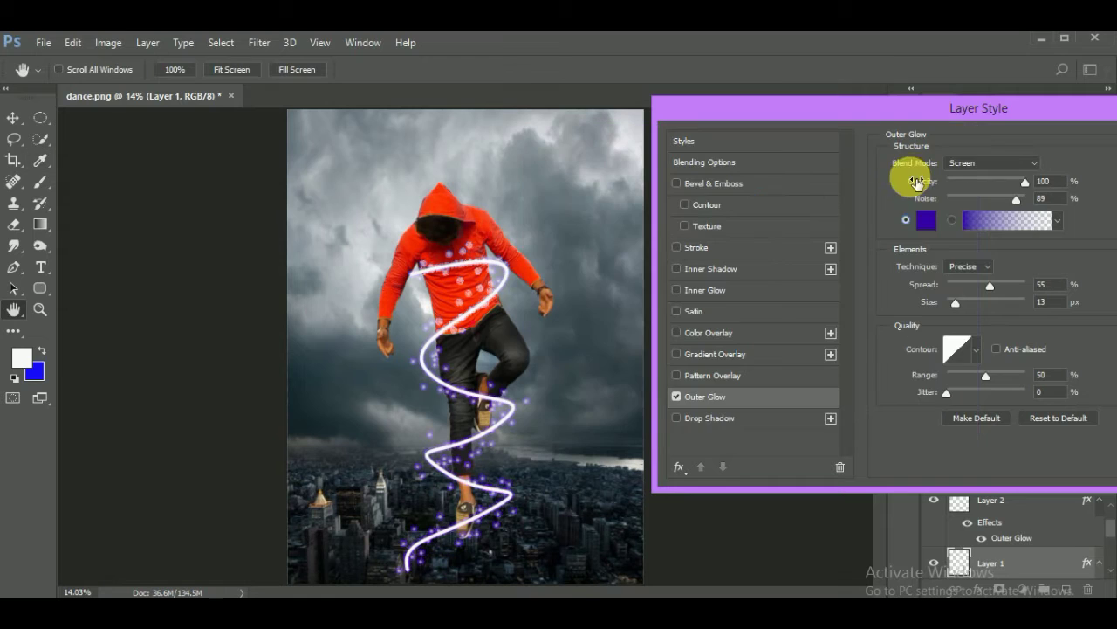
click(991, 163)
click(969, 175)
drag(961, 305, 953, 301)
click(969, 266)
click(973, 269)
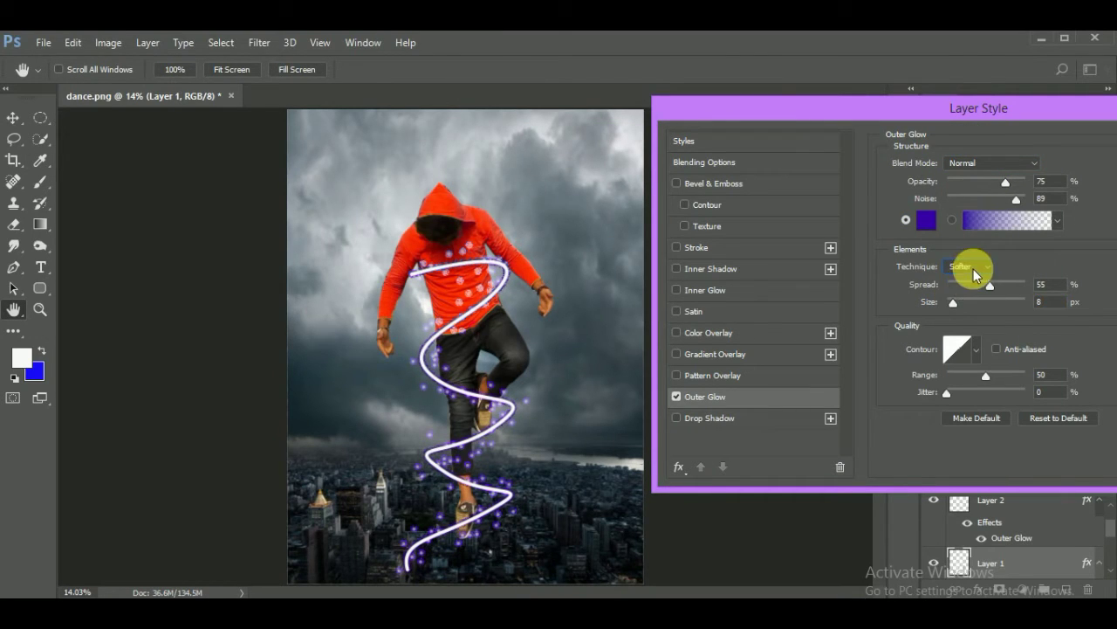
click(1073, 140)
Zoom in on the spiral near the legs and select the plain Eraser Tool
key(p)
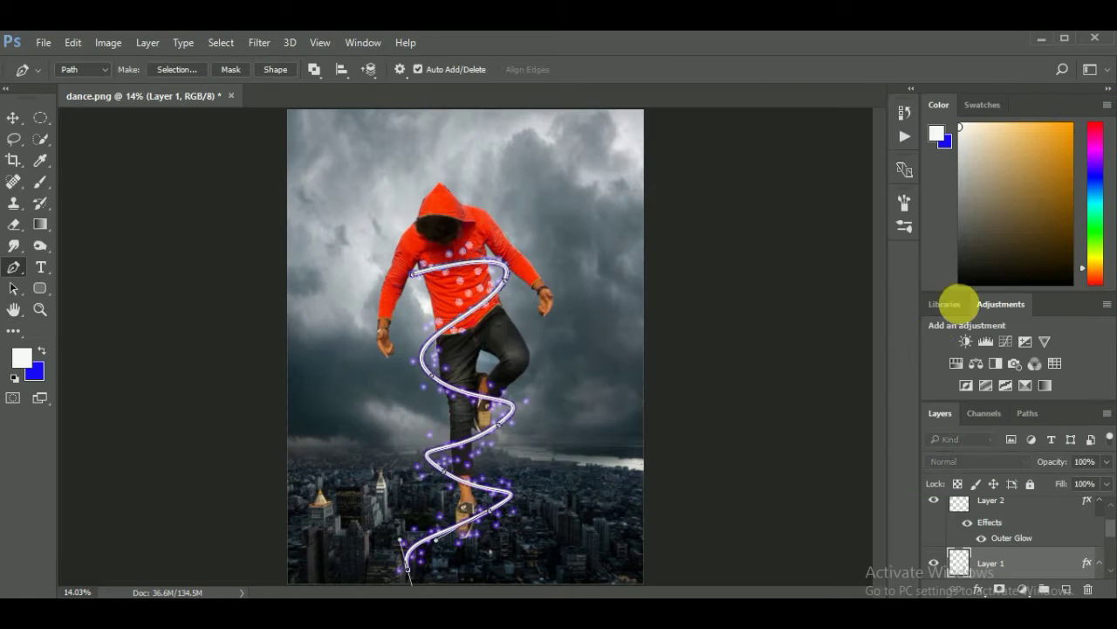
right_click(475, 253)
key(v)
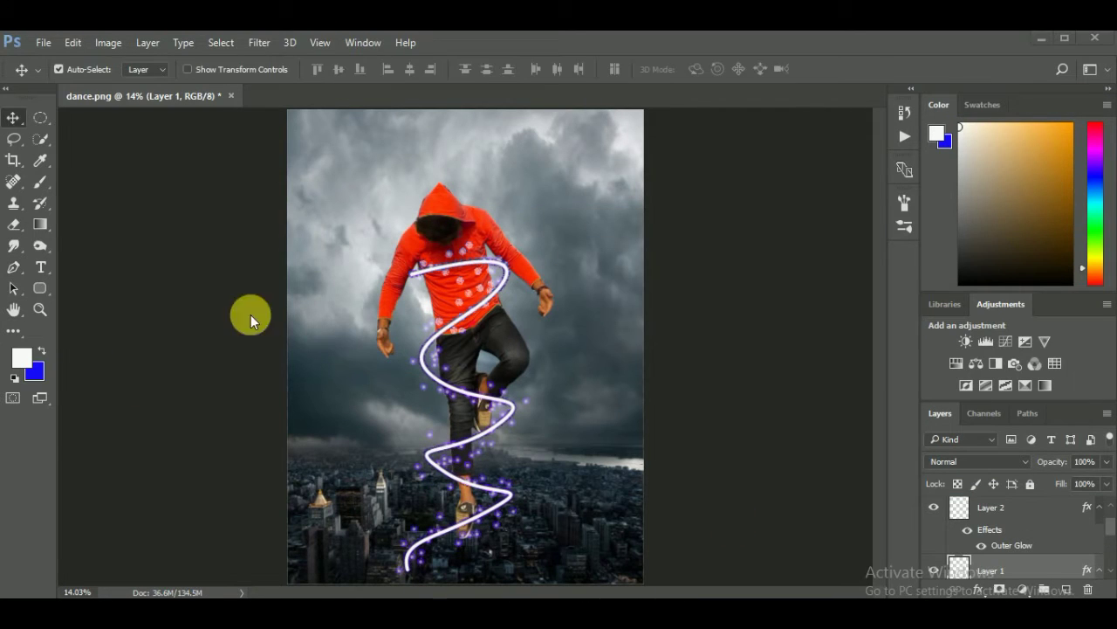
click(12, 224)
scroll(1100, 524, down, 1)
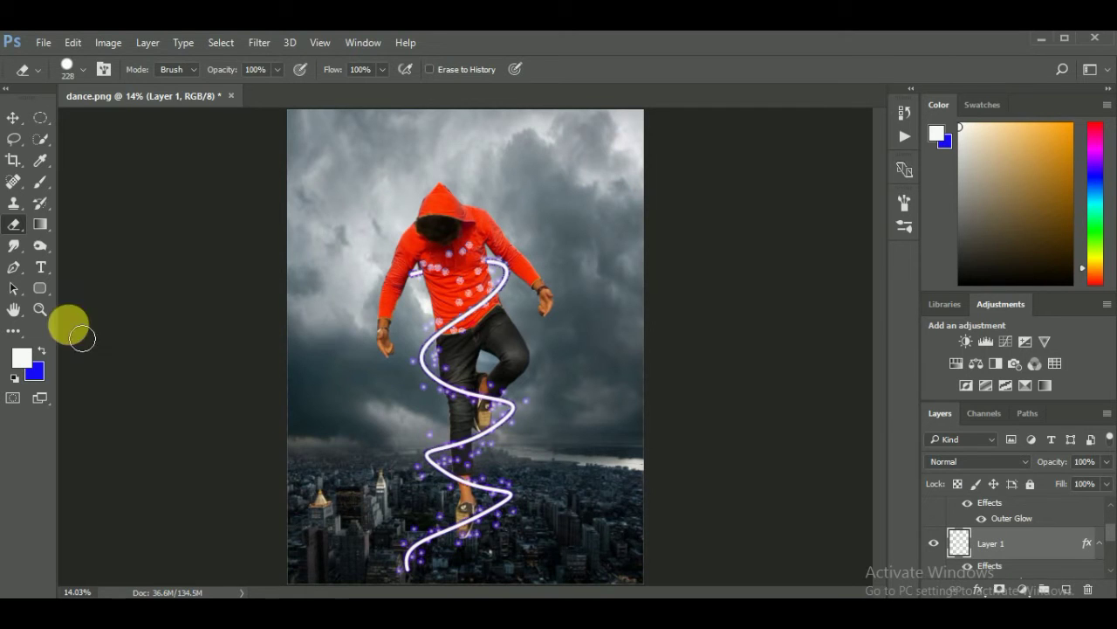
click(41, 309)
click(424, 256)
click(424, 257)
click(12, 224)
click(515, 322)
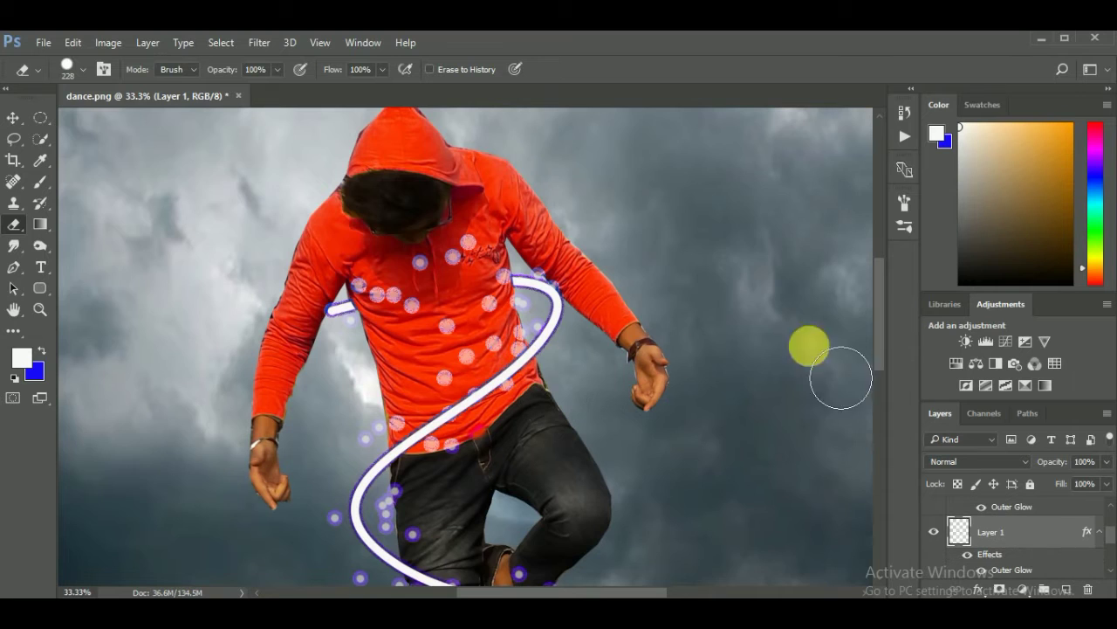
Set the eraser to 55 px and erase the stray spiral bits beside the dancer's leg
click(878, 390)
drag(878, 391, 879, 395)
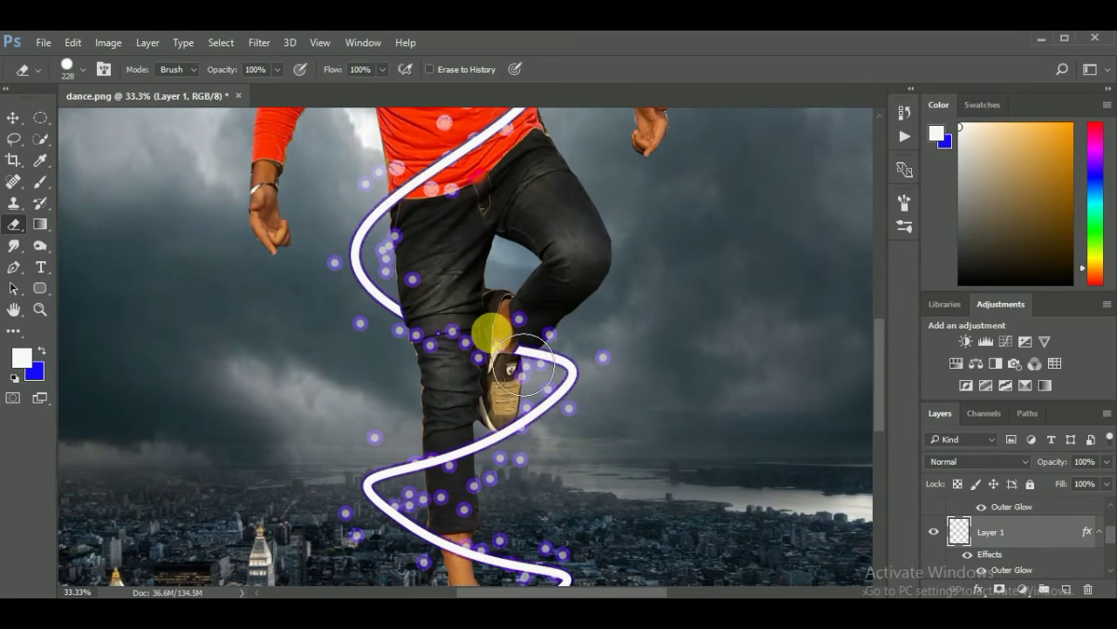
click(878, 427)
drag(879, 426, 879, 444)
click(77, 69)
text(55)
key(Return)
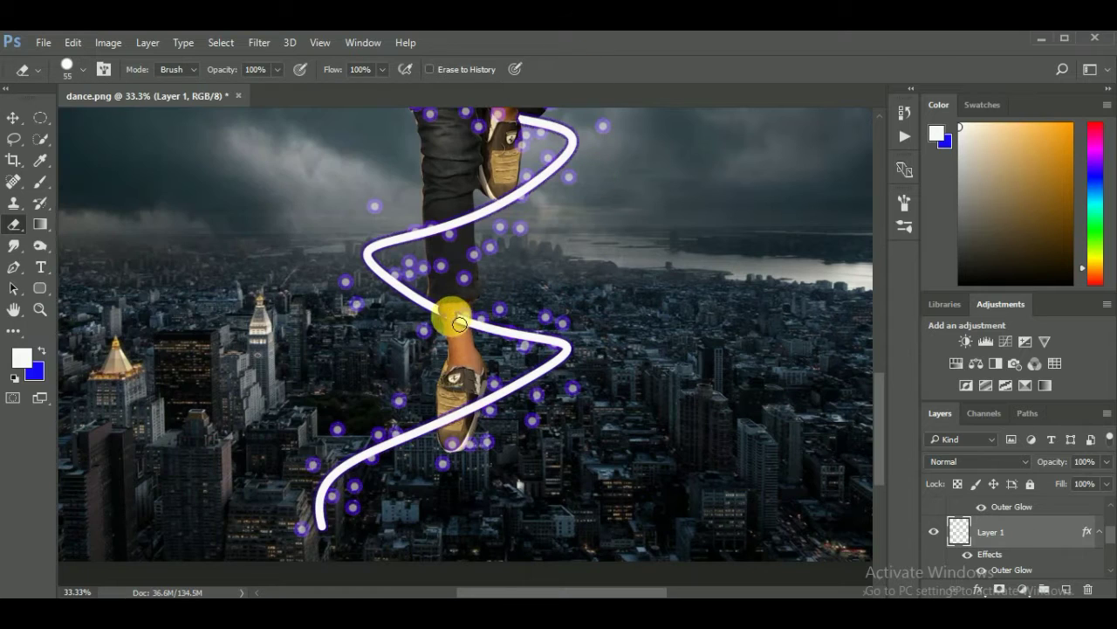
drag(433, 351, 468, 331)
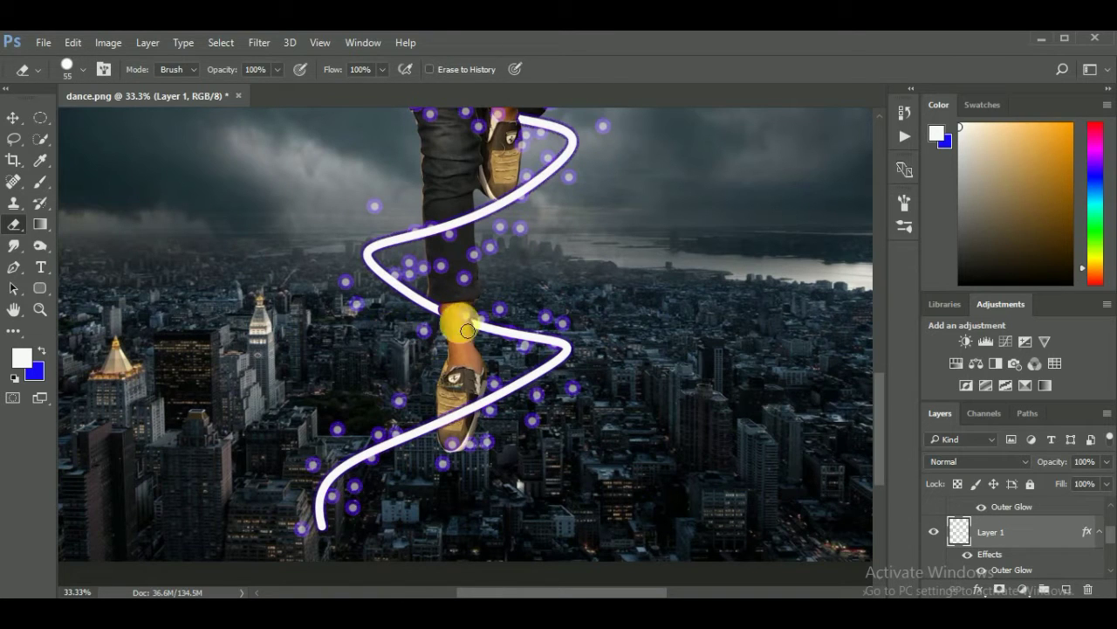
click(39, 309)
right_click(297, 216)
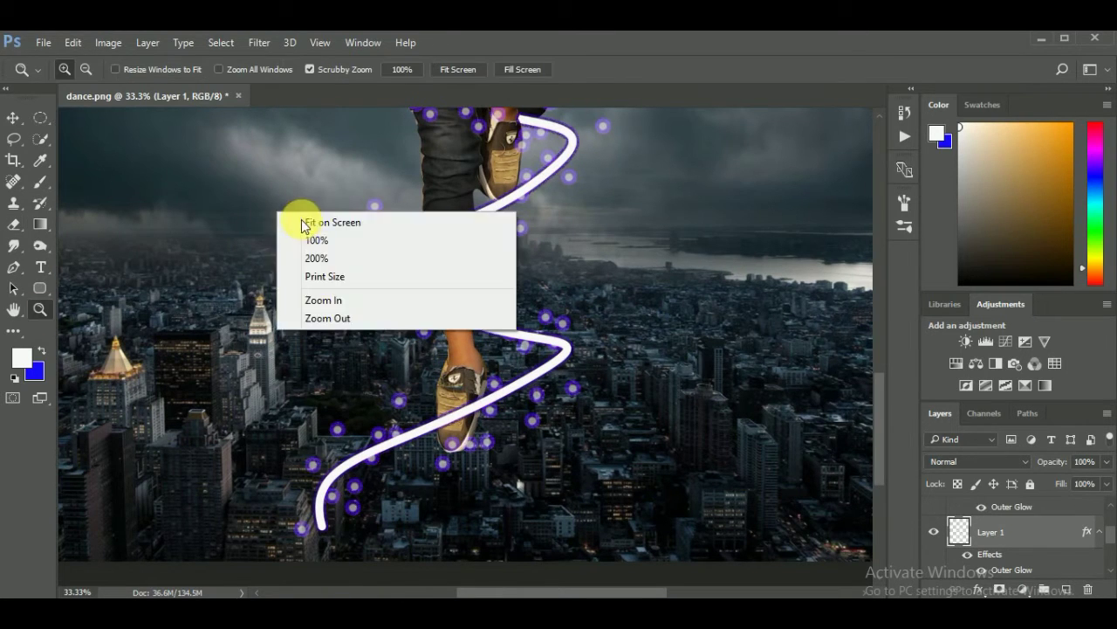
On Layer 2, erase purple dots on the shirt with a 117 px eraser
click(308, 222)
click(955, 512)
click(459, 273)
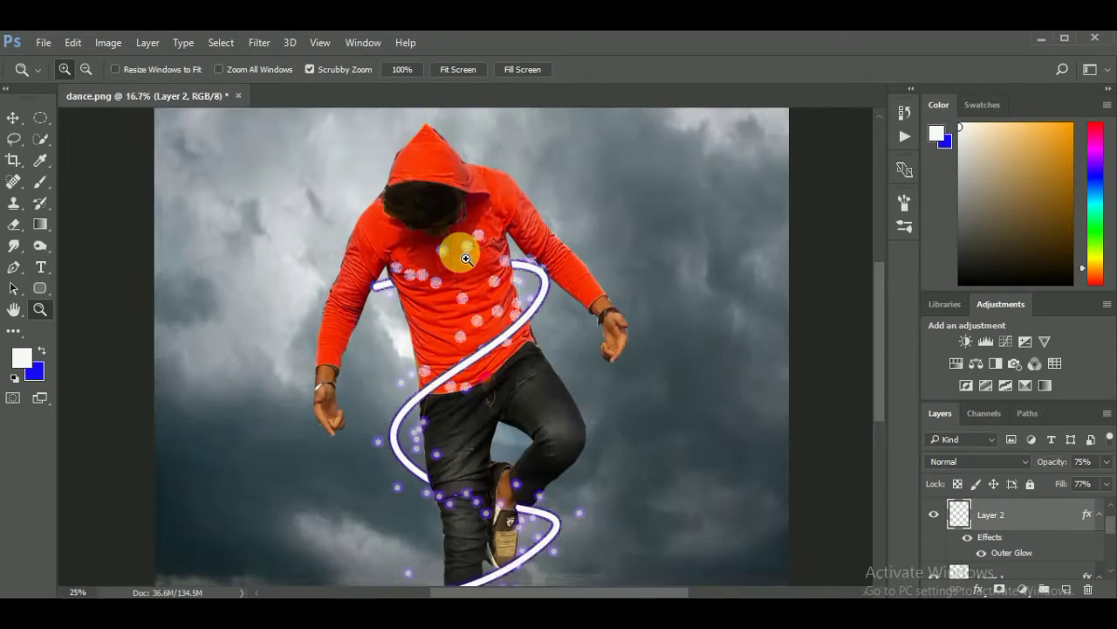
click(458, 273)
right_click(13, 225)
click(83, 69)
drag(131, 120, 154, 119)
mouse_move(504, 266)
mouse_down()
mouse_move(469, 297)
mouse_move(455, 272)
mouse_up()
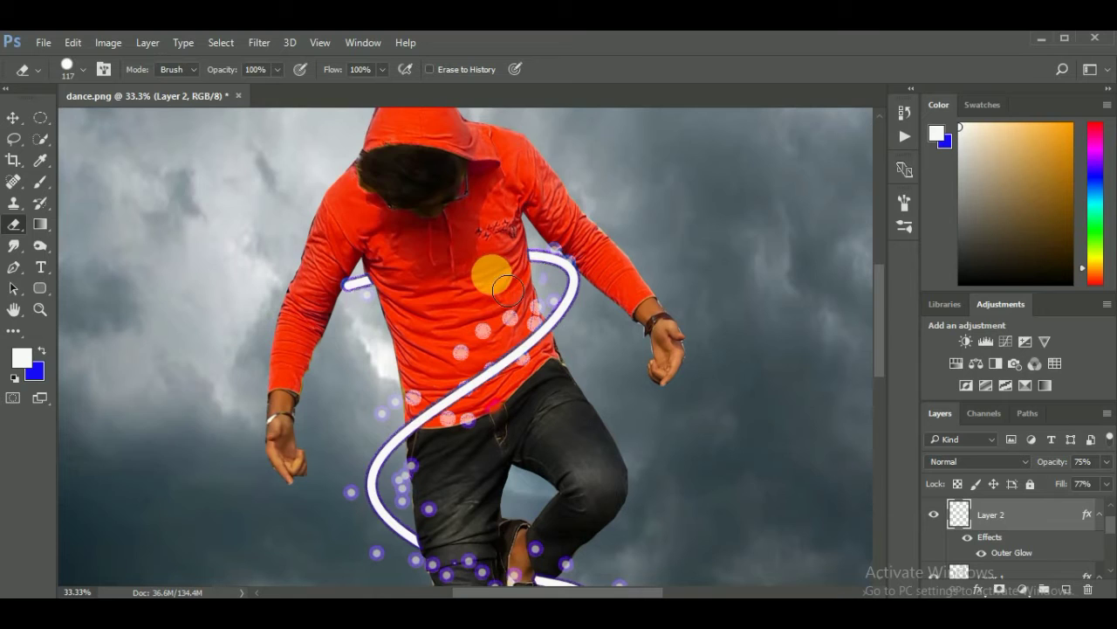
Erase the glow dots around the dancer's lower legs
scroll(471, 331, down, 5)
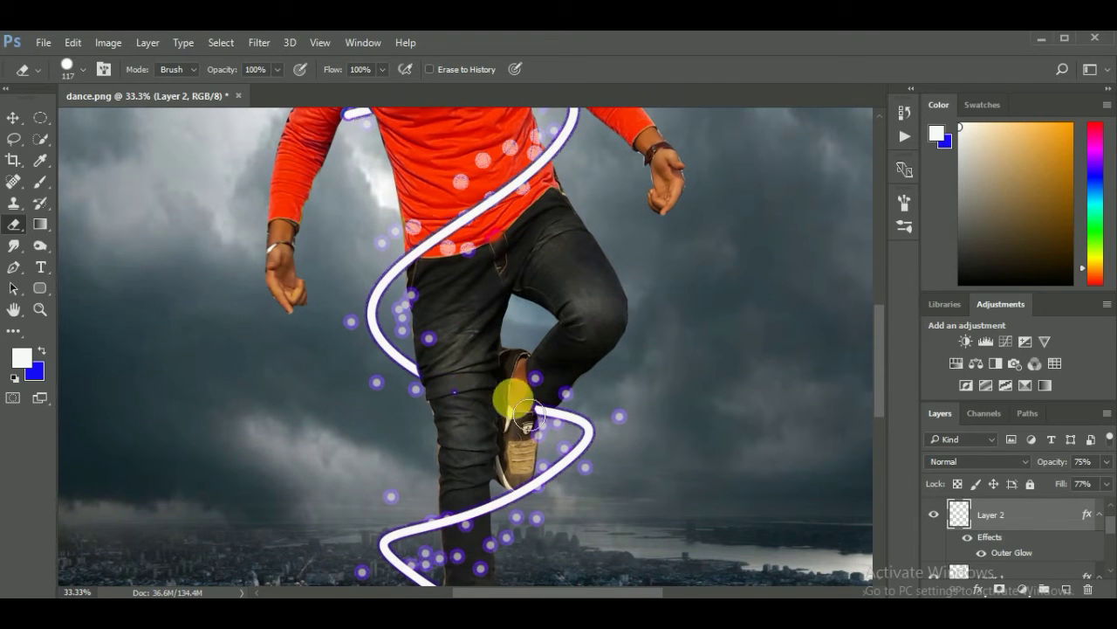
scroll(476, 388, down, 2)
scroll(500, 405, down, 3)
scroll(499, 405, down, 2)
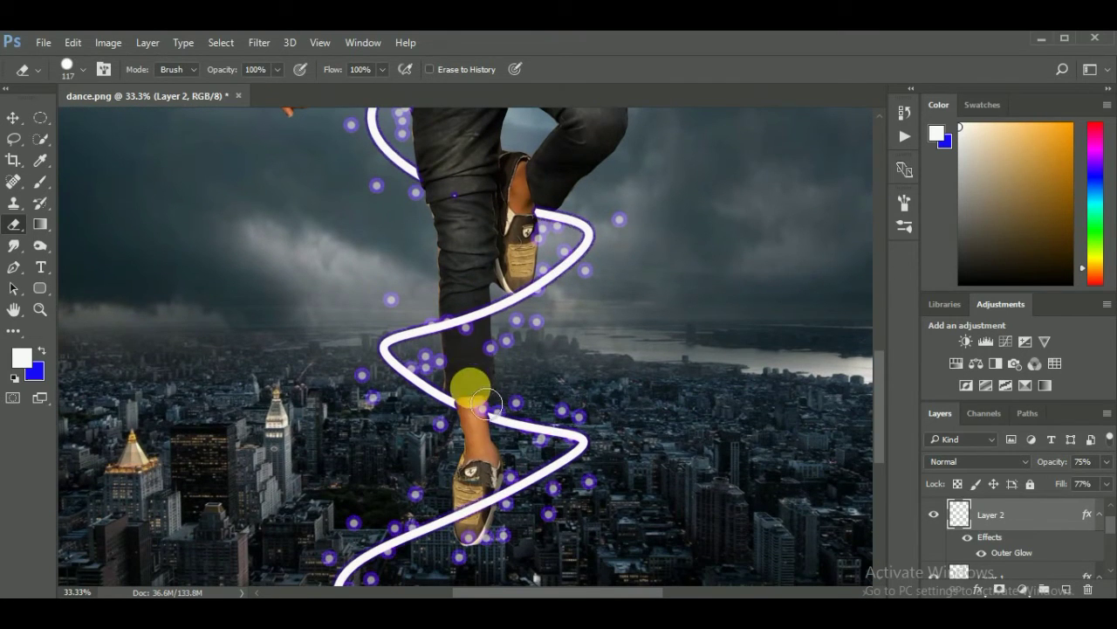
scroll(472, 367, down, 3)
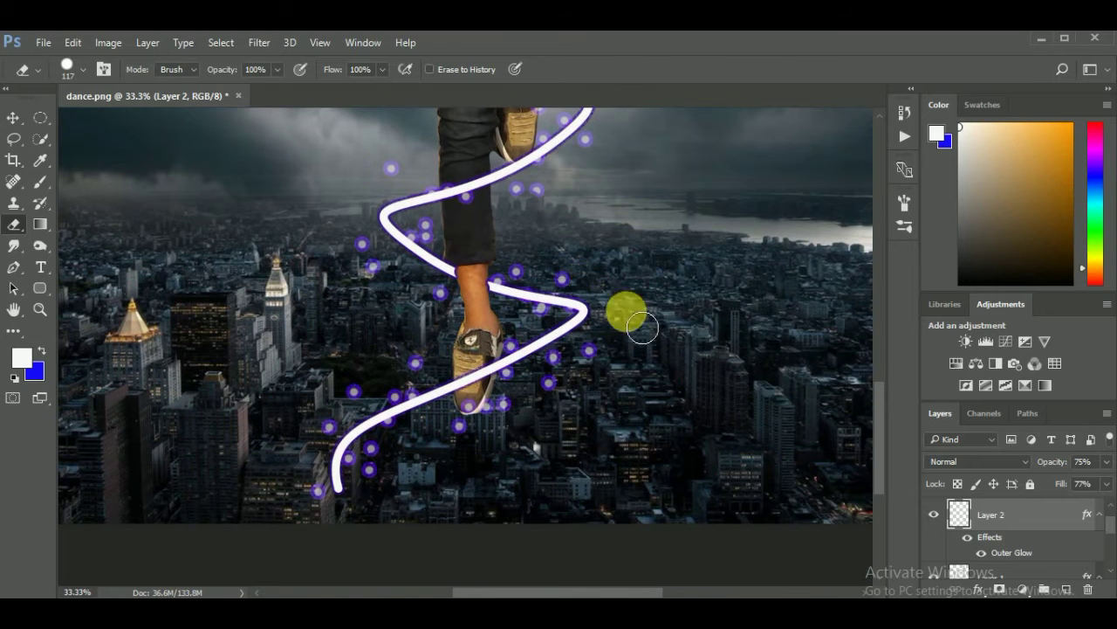
mouse_move(456, 366)
mouse_down()
mouse_move(375, 474)
mouse_move(538, 426)
mouse_up()
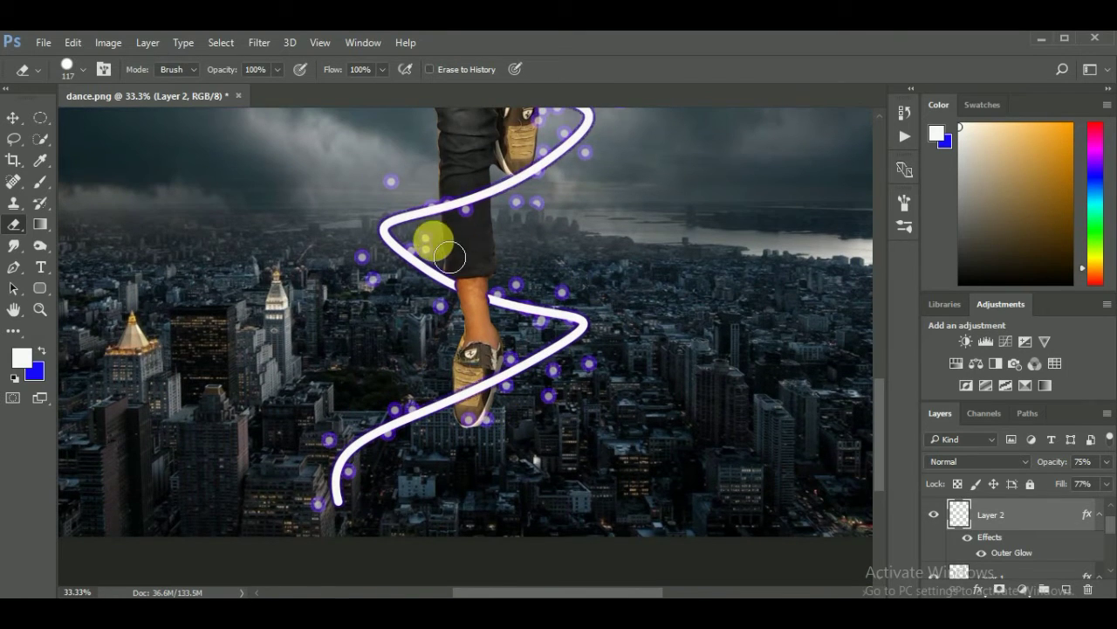
scroll(454, 332, up, 4)
scroll(398, 262, up, 4)
Zoom in on the torso and erase the pink bubbles beside the spiral on the shirt
key(z)
alt+click(324, 257)
drag(324, 257, 353, 325)
scroll(327, 419, down, 1)
right_click(405, 184)
click(435, 192)
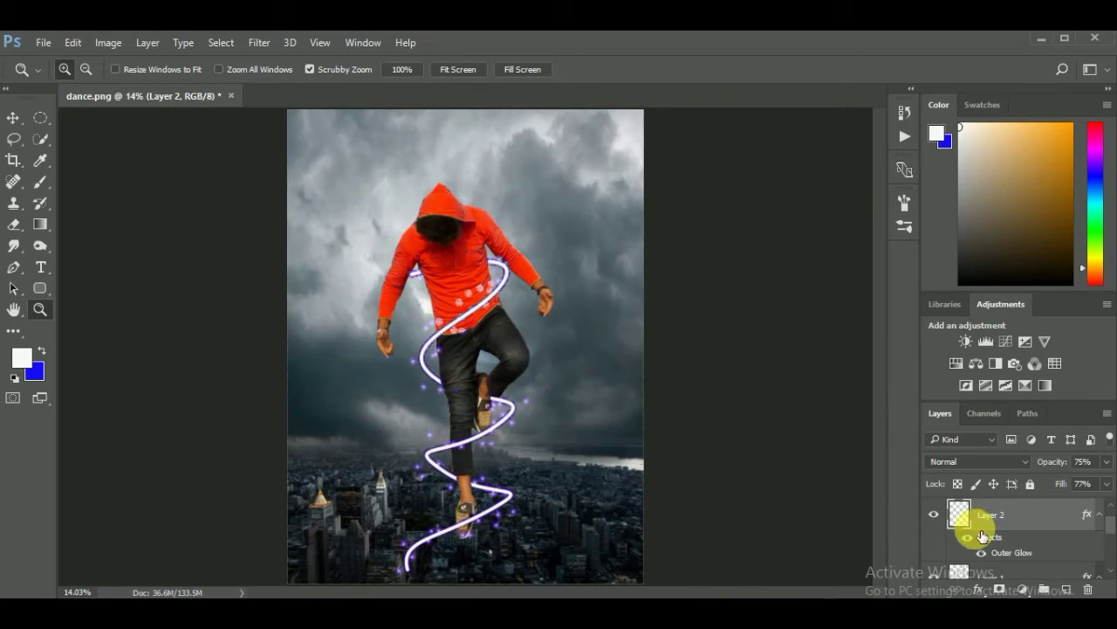
drag(478, 299, 515, 299)
key(e)
mouse_move(478, 349)
mouse_down()
mouse_move(518, 295)
mouse_move(512, 349)
mouse_move(407, 449)
mouse_move(504, 250)
mouse_up()
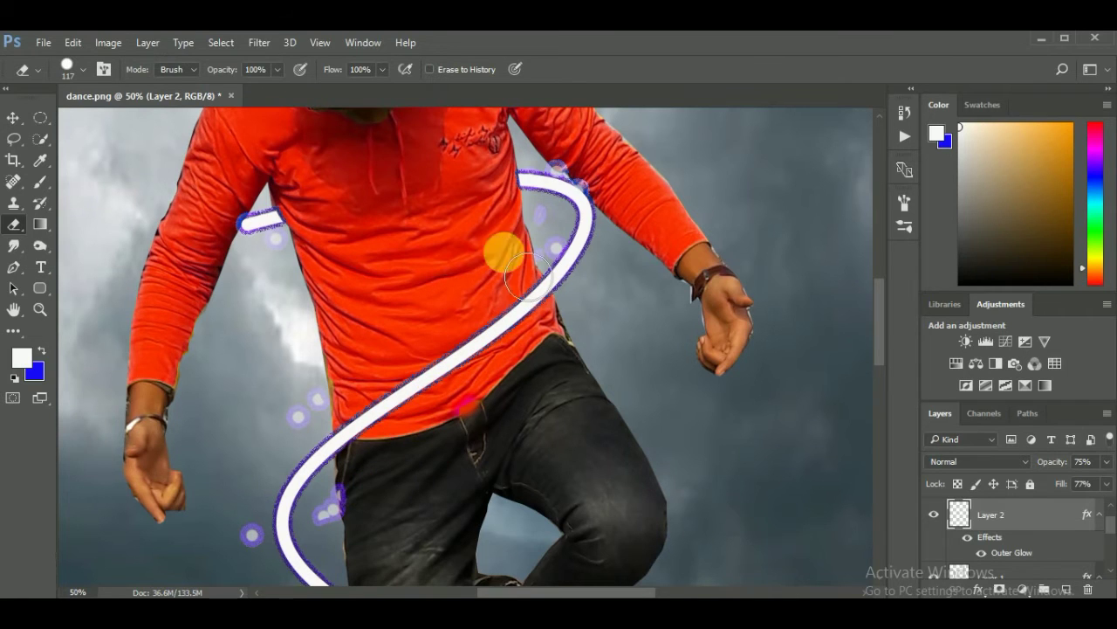
Erase the spiral's end near the left sleeve on Layer 2 and fit the poster on screen
key(z)
right_click(398, 247)
click(951, 563)
click(13, 224)
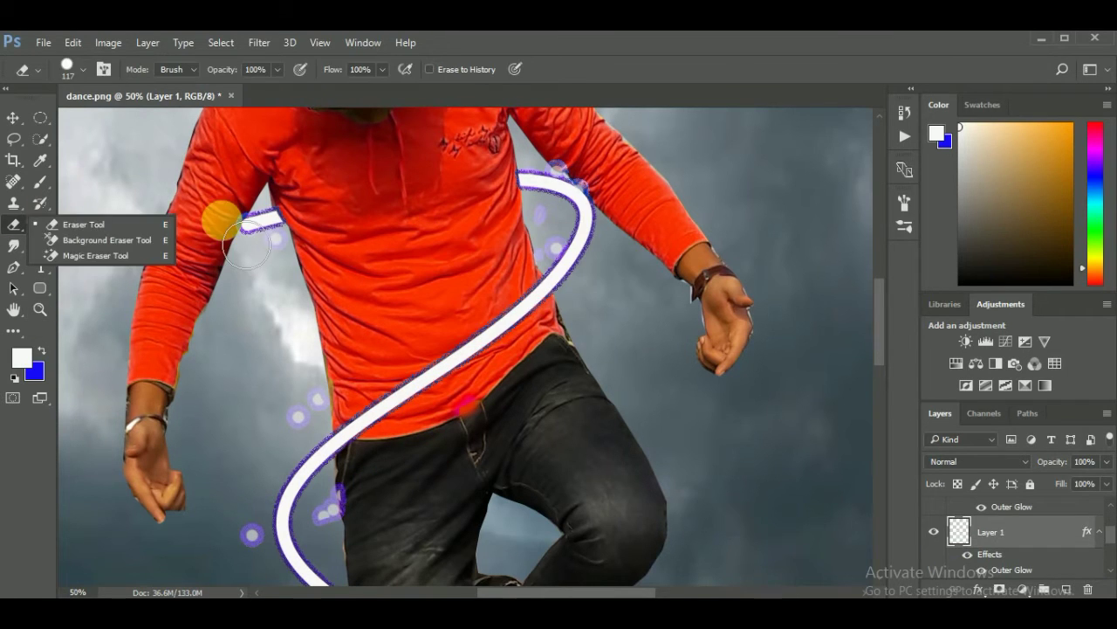
click(961, 499)
drag(218, 212, 256, 225)
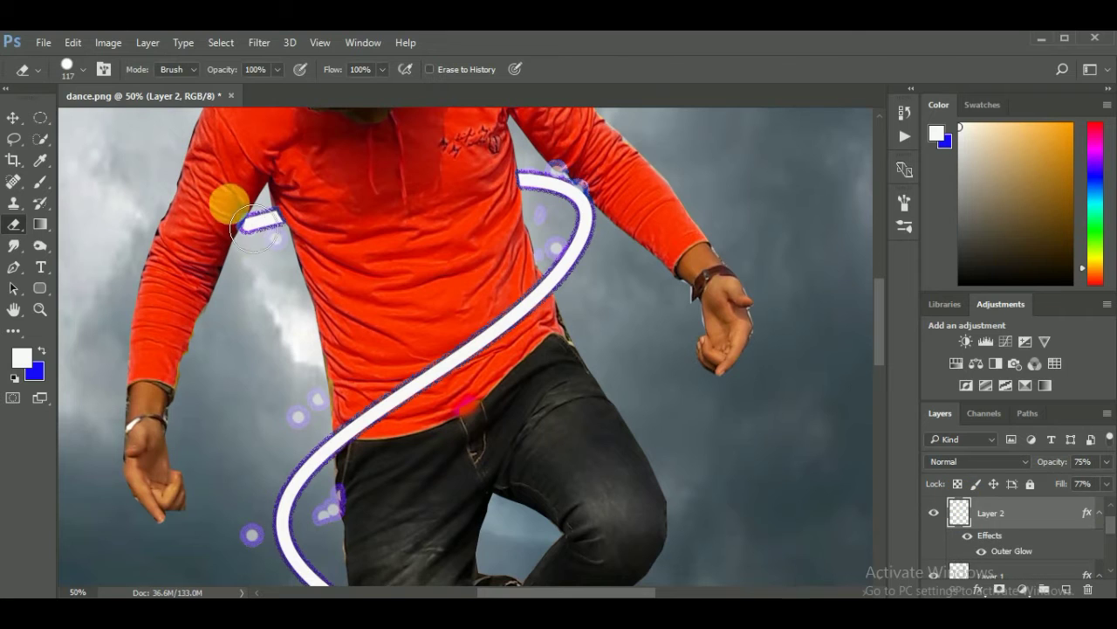
click(40, 309)
key(ctrl+0)
Add a new empty layer above the dancer's Layer 0
ctrl+click(440, 501)
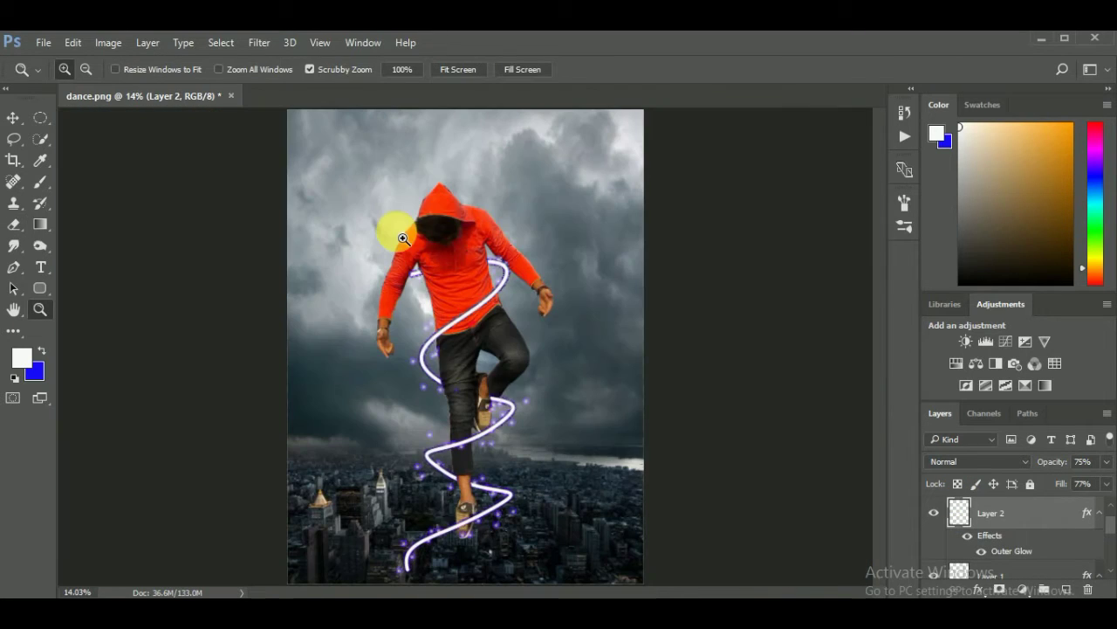
key(p)
click(1067, 590)
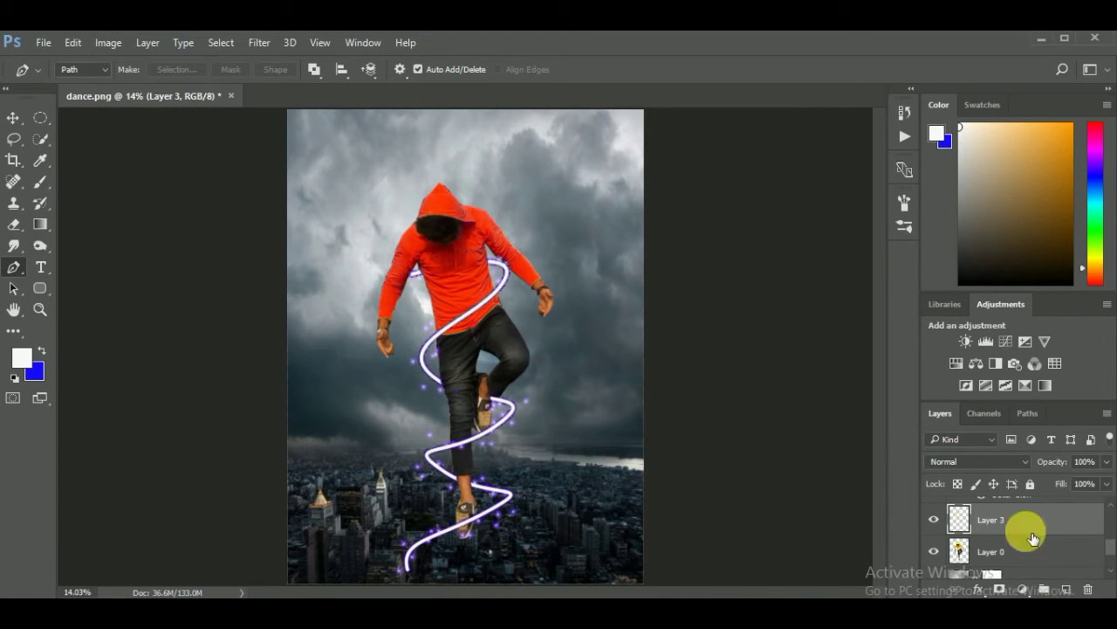
Draw a zigzag path below the dancer's left hand and stroke it white with the brush on Layer 3
click(40, 309)
click(400, 366)
click(402, 367)
click(14, 270)
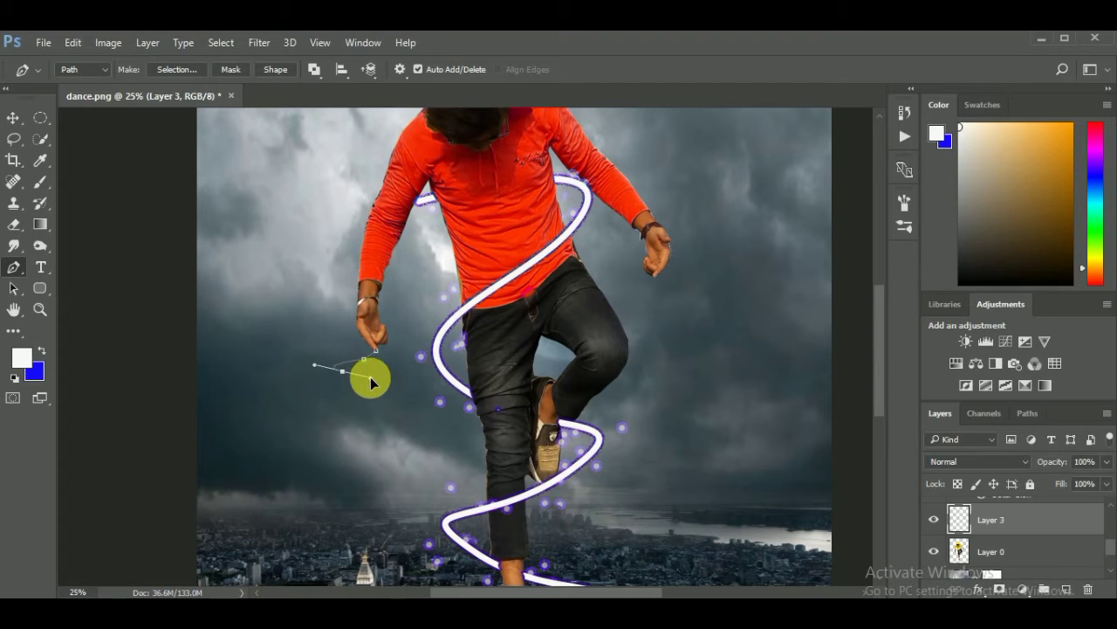
drag(384, 387, 348, 406)
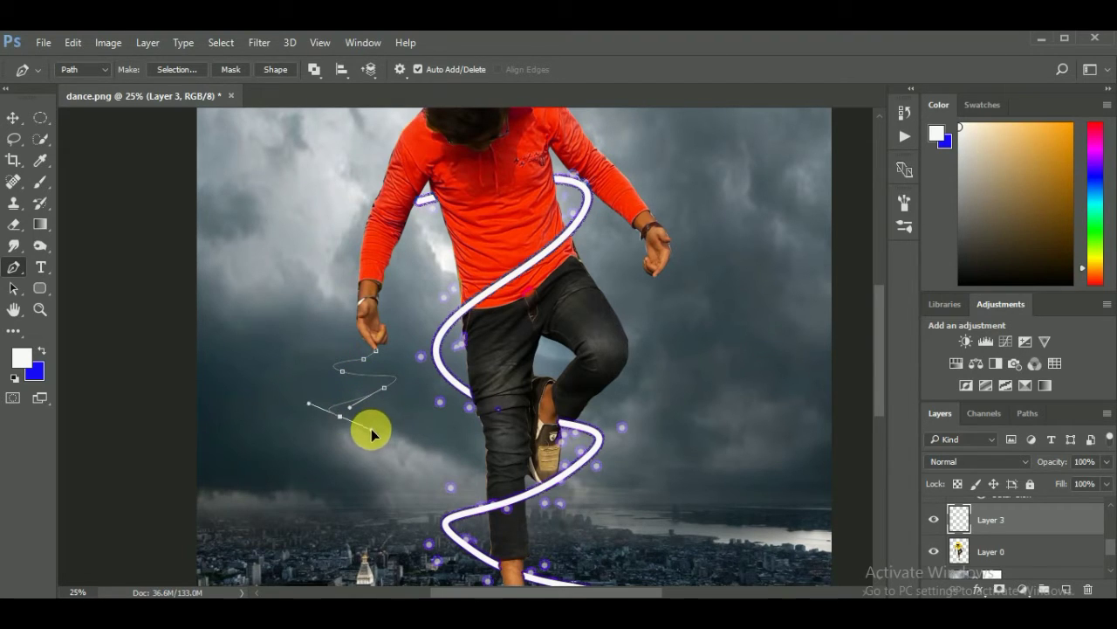
drag(347, 458, 360, 470)
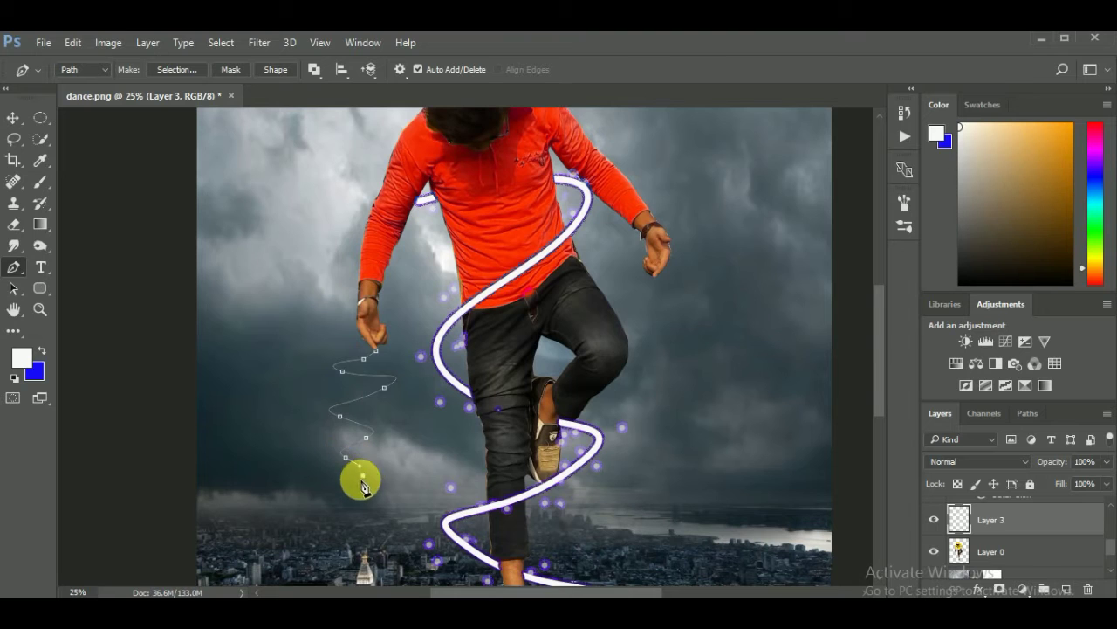
right_click(352, 387)
click(410, 340)
click(669, 236)
key(z)
key(ctrl+0)
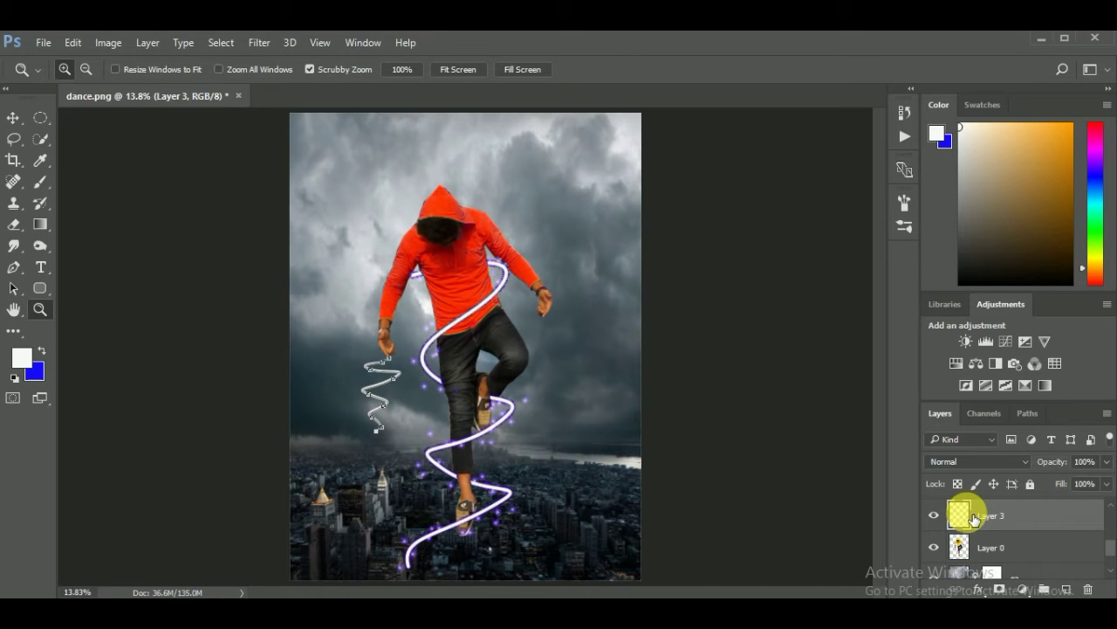
click(13, 117)
Add an outer glow to Layer 3 at about 88% opacity
double_click(961, 518)
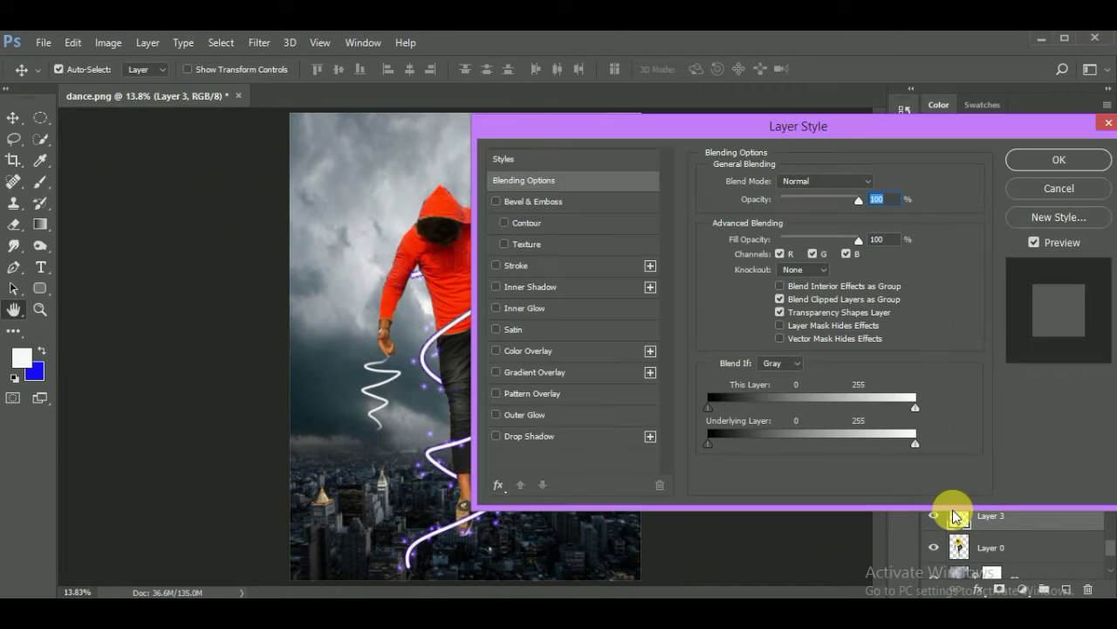
click(495, 416)
drag(857, 201, 854, 195)
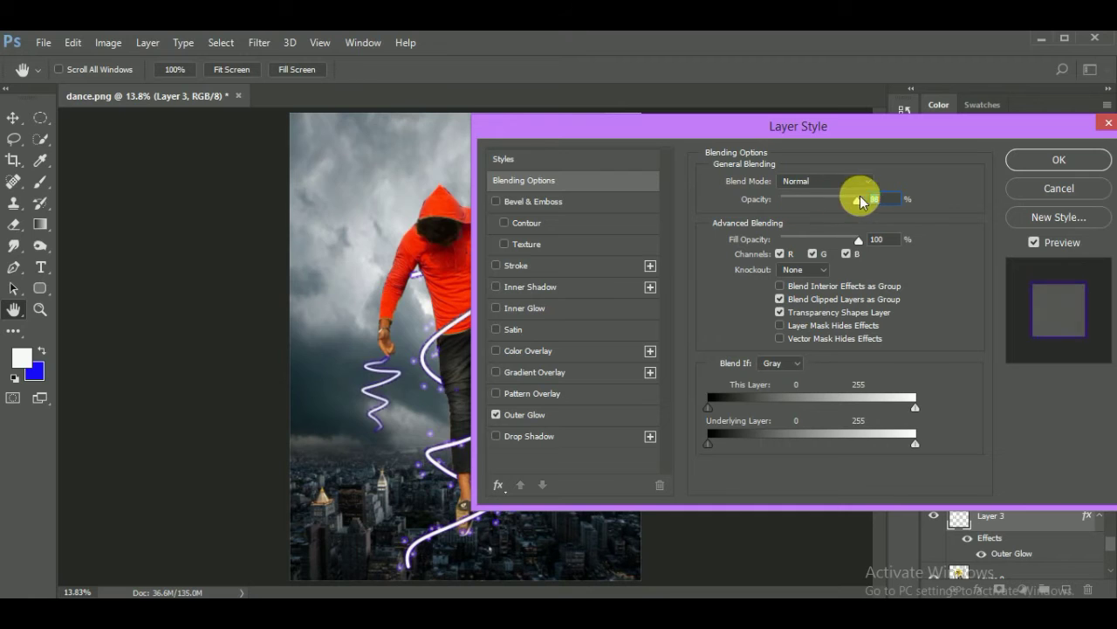
click(1036, 159)
Delete the leftover zigzag path outline
right_click(387, 380)
click(382, 365)
right_click(13, 267)
click(157, 300)
right_click(369, 386)
click(428, 238)
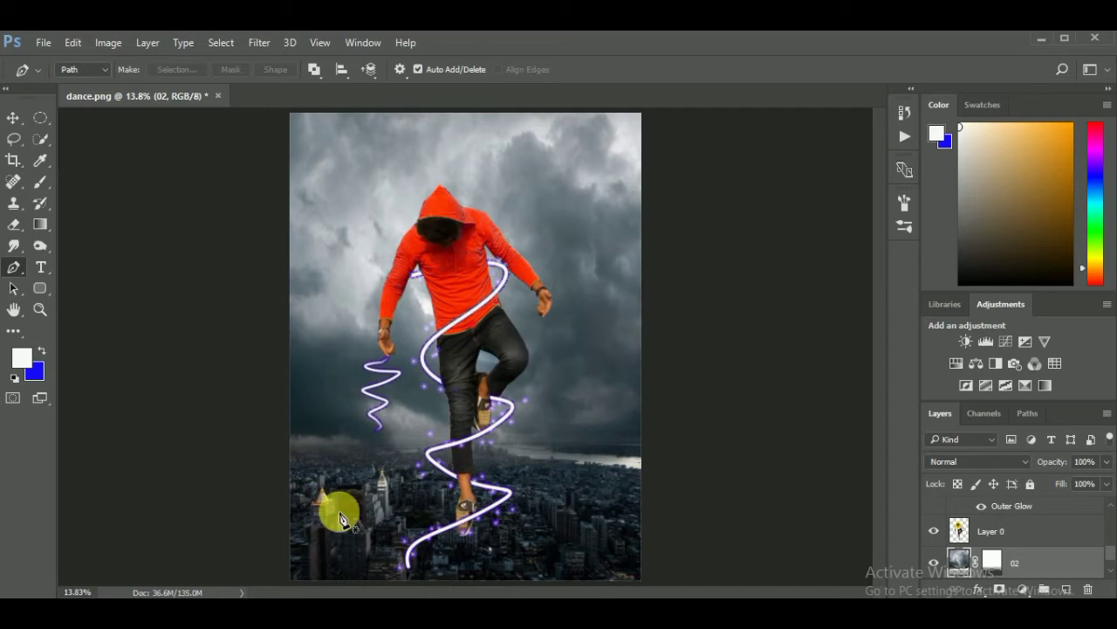
Draw a wavy path below the dancer's right-side hand and stroke it with the white brush
click(41, 309)
click(468, 324)
click(13, 267)
click(78, 267)
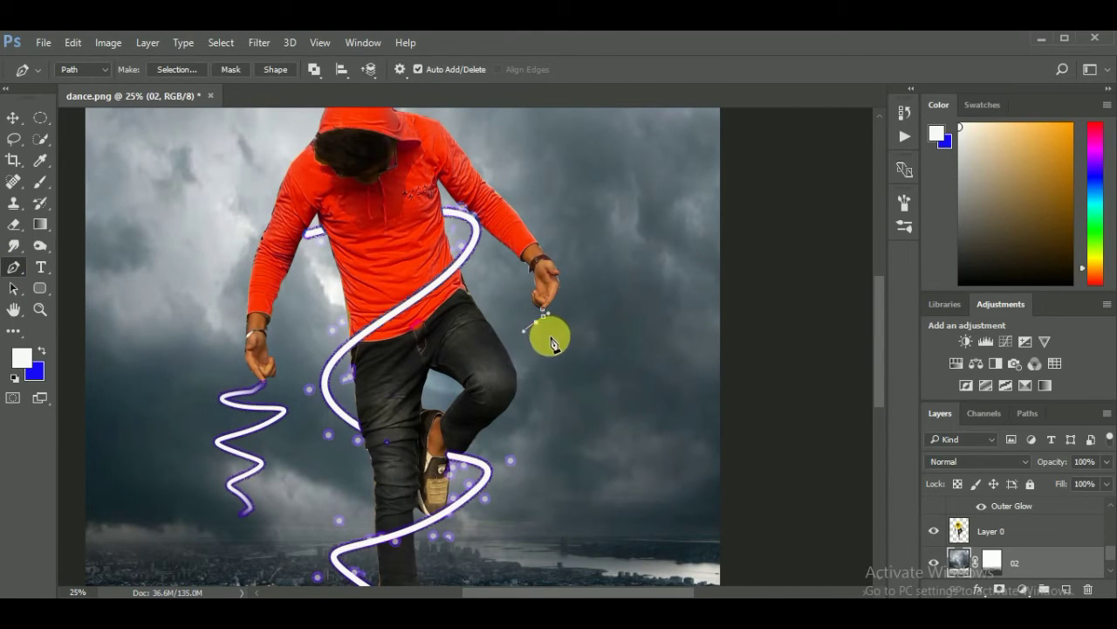
mouse_move(581, 347)
mouse_down()
mouse_move(542, 369)
mouse_move(583, 390)
mouse_up()
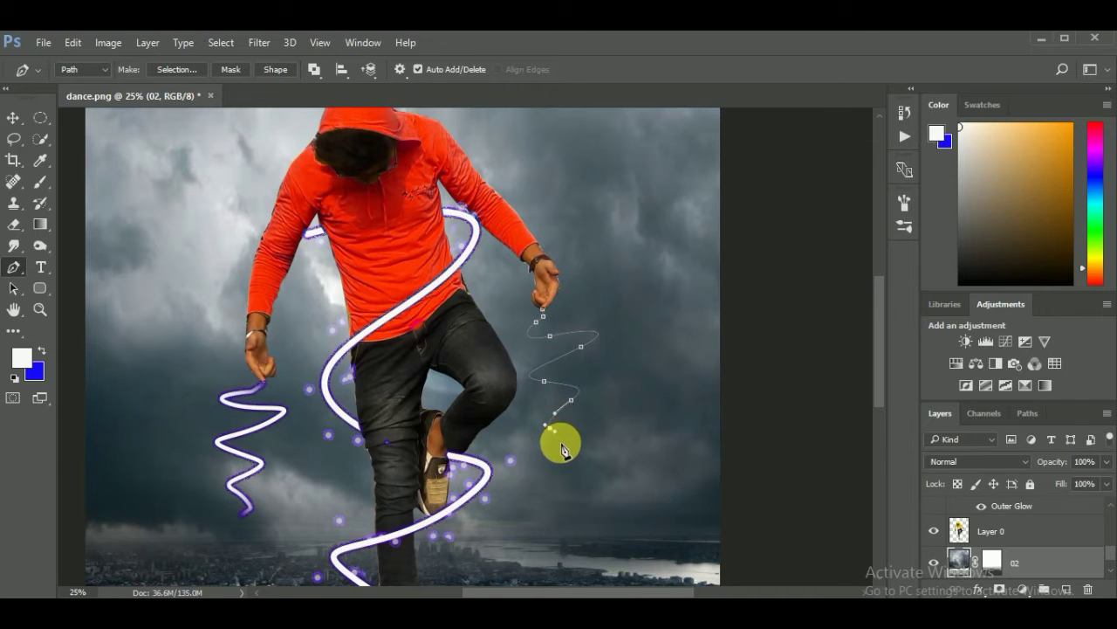
right_click(550, 388)
click(592, 341)
click(656, 240)
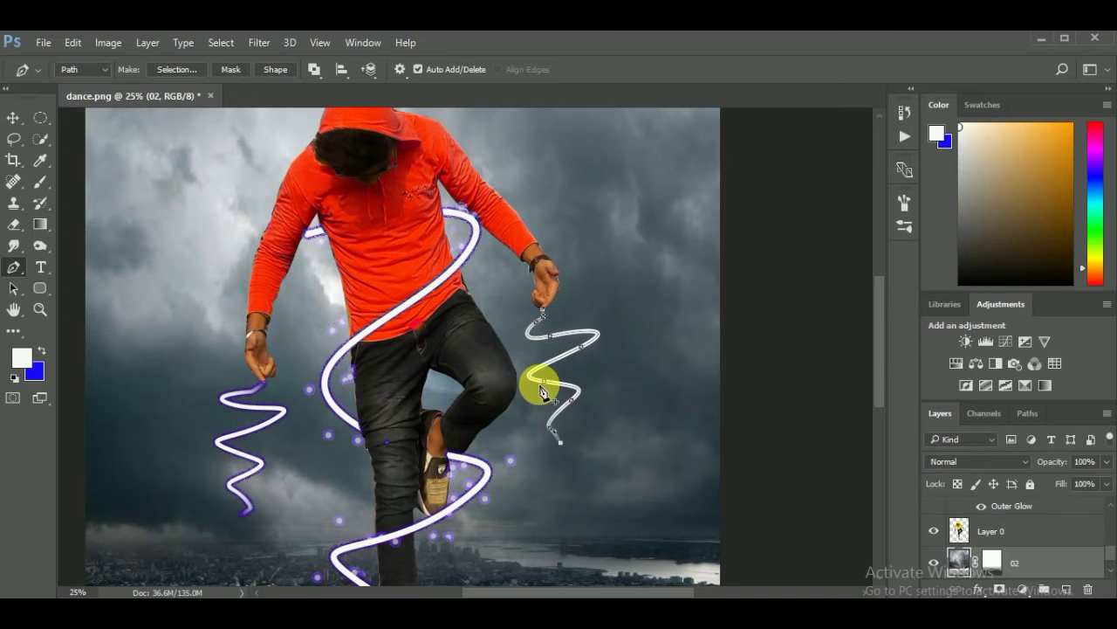
Add a new Layer 4 and stroke the wavy path onto it
click(1017, 535)
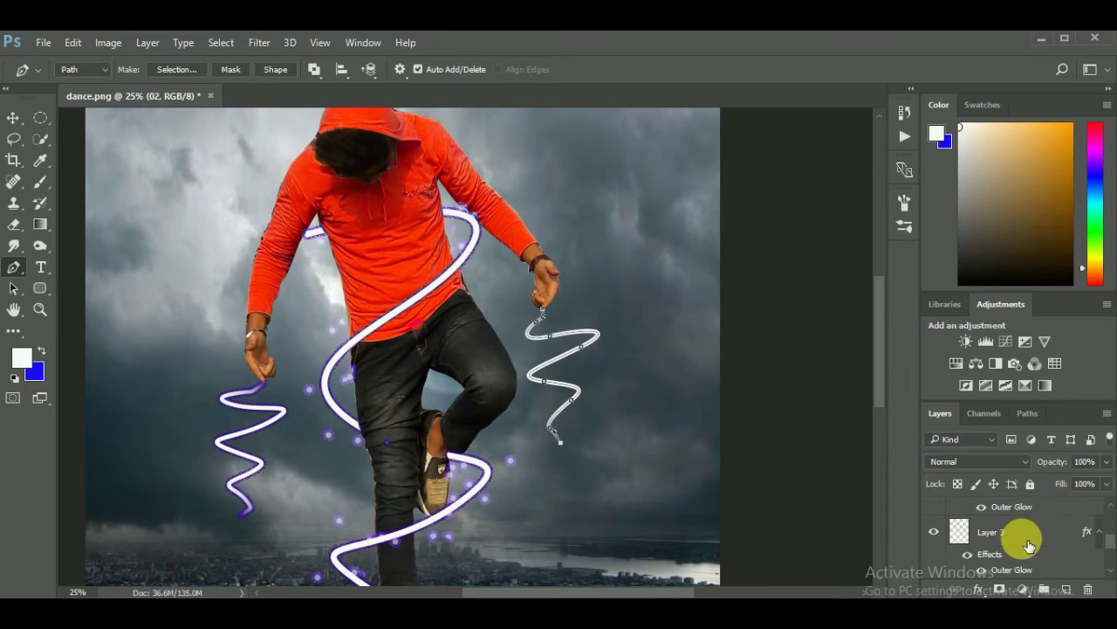
click(1066, 589)
right_click(534, 400)
click(579, 342)
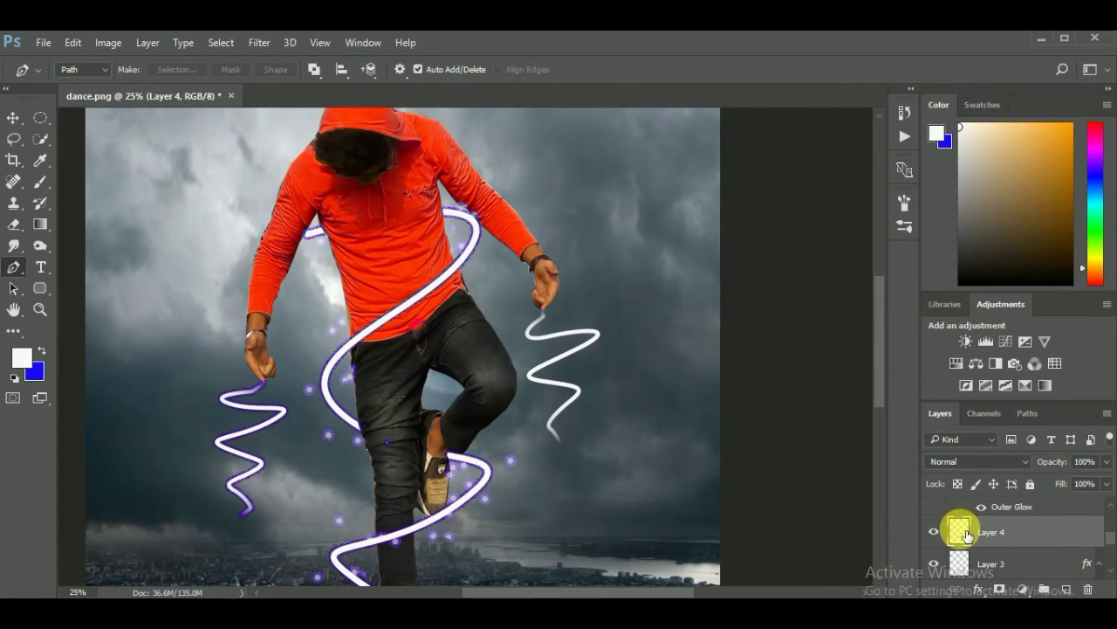
Give Layer 4 a #4100c7 purple outer glow: 96% opacity, 100% noise, 0 px size
double_click(967, 534)
click(501, 415)
mouse_move(793, 119)
mouse_down()
mouse_move(723, 169)
mouse_move(928, 184)
mouse_up()
drag(976, 267, 982, 283)
click(880, 302)
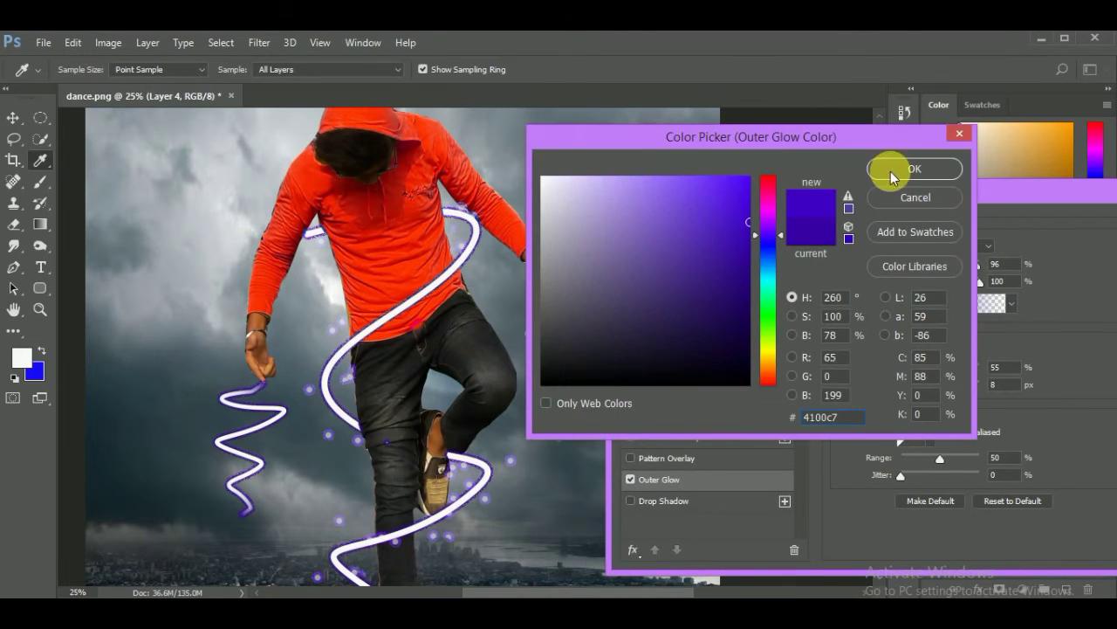
click(914, 168)
drag(907, 386, 902, 390)
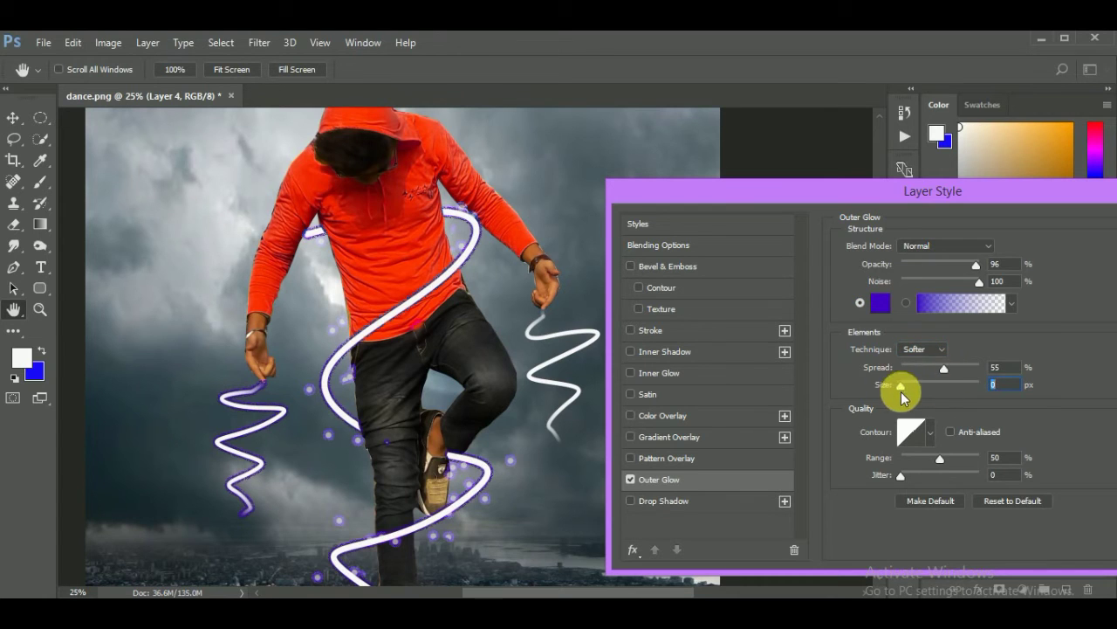
drag(974, 193, 842, 193)
key(Return)
key(ctrl+0)
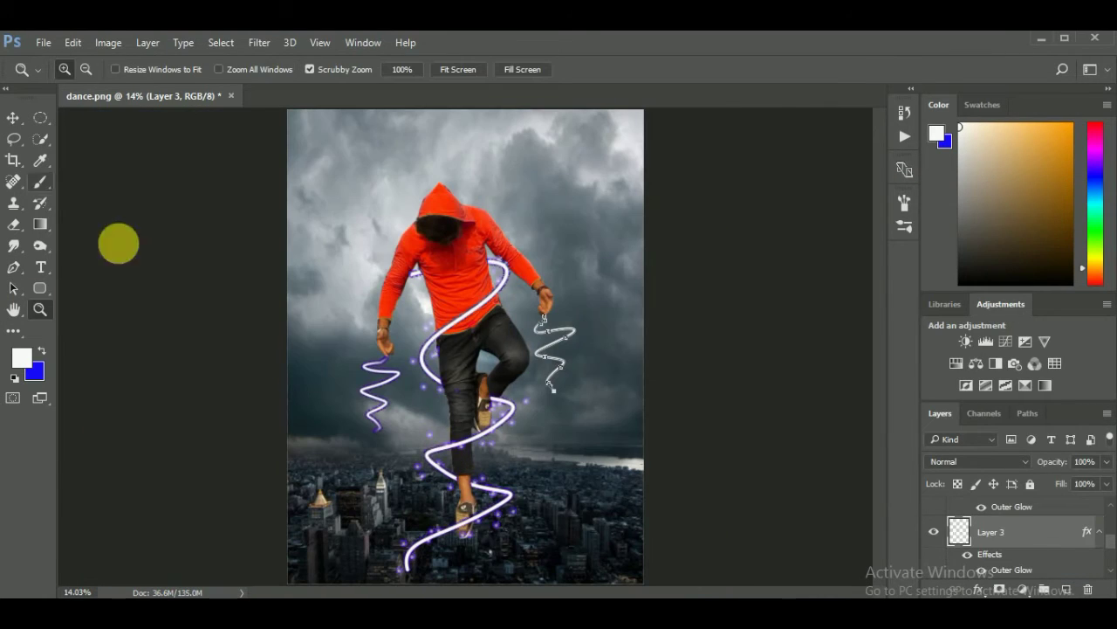
Confirm the earlier glow, select Layer 4 and zoom in on the dancer's right side
click(13, 267)
right_click(559, 365)
click(615, 242)
key(alt+bracketleft)
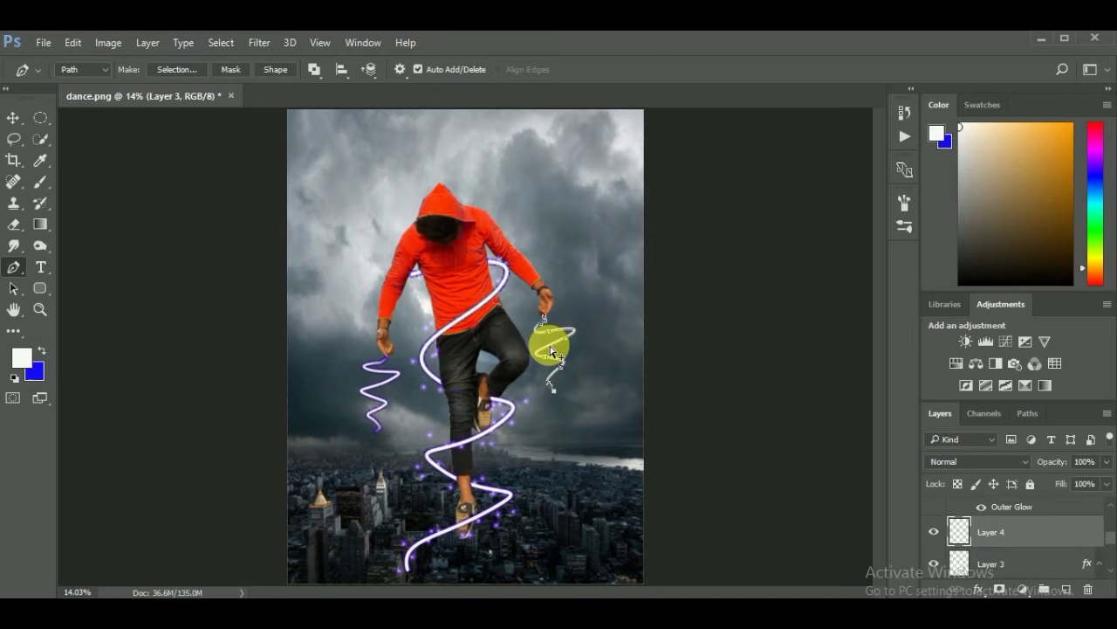
key(alt+bracketleft)
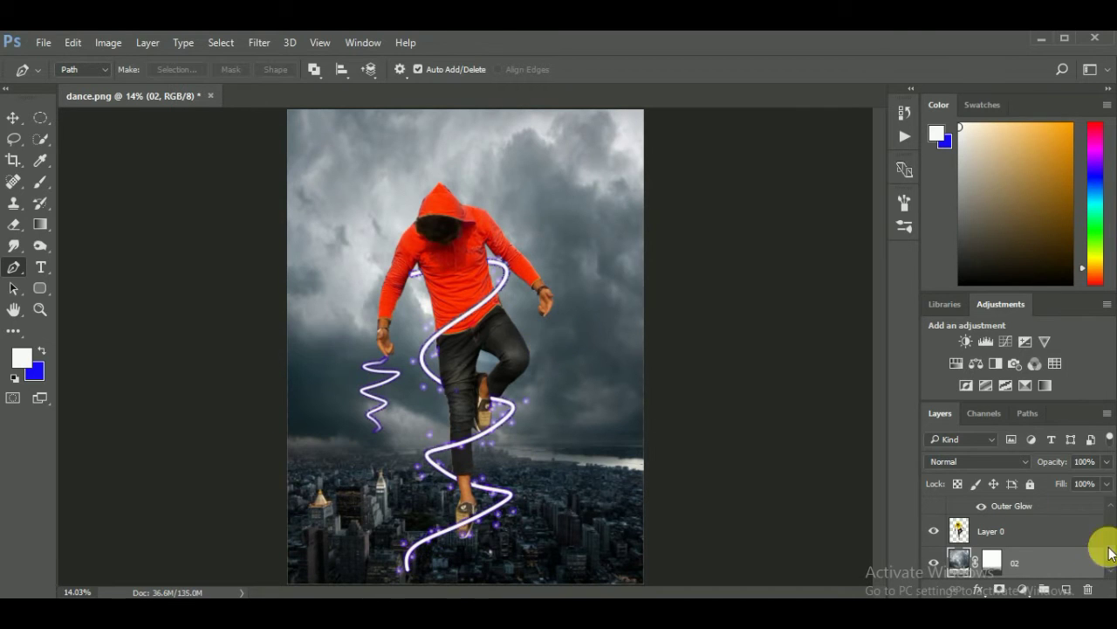
scroll(1004, 537, up, 2)
click(960, 532)
key(z)
click(560, 309)
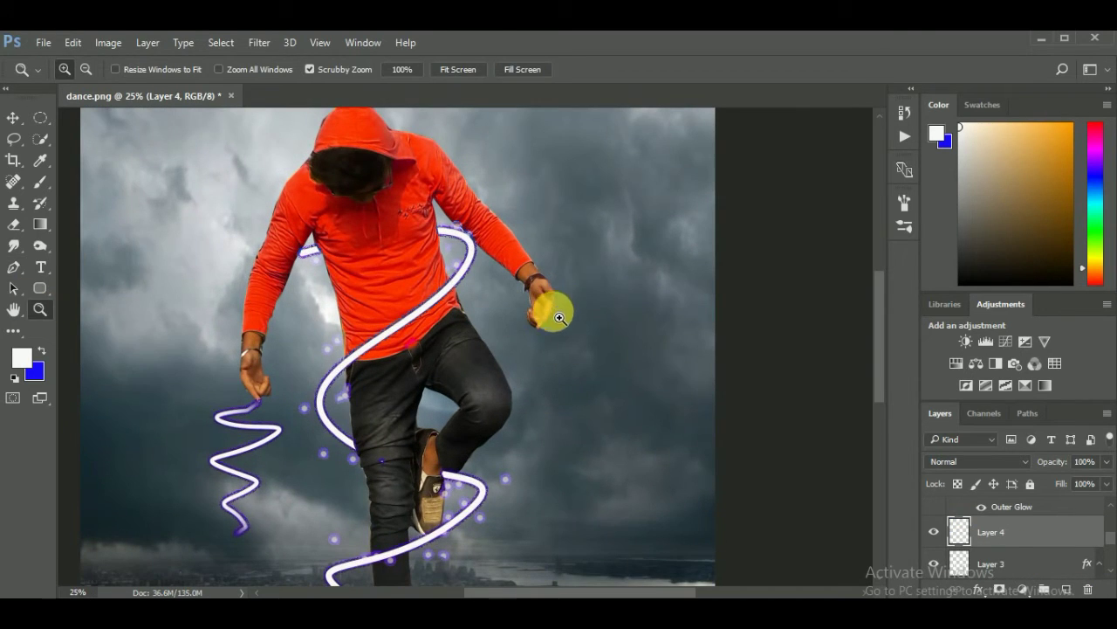
Draw a zigzag beside the right hand with the Pen and stroke it in white
click(7, 269)
click(533, 322)
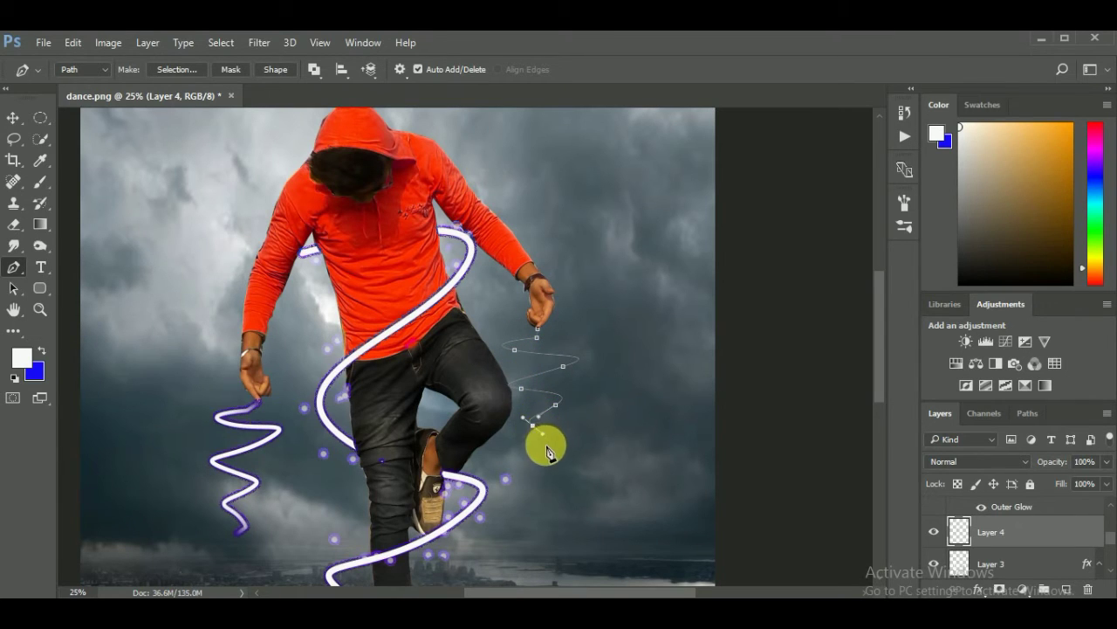
right_click(540, 426)
click(577, 341)
click(666, 234)
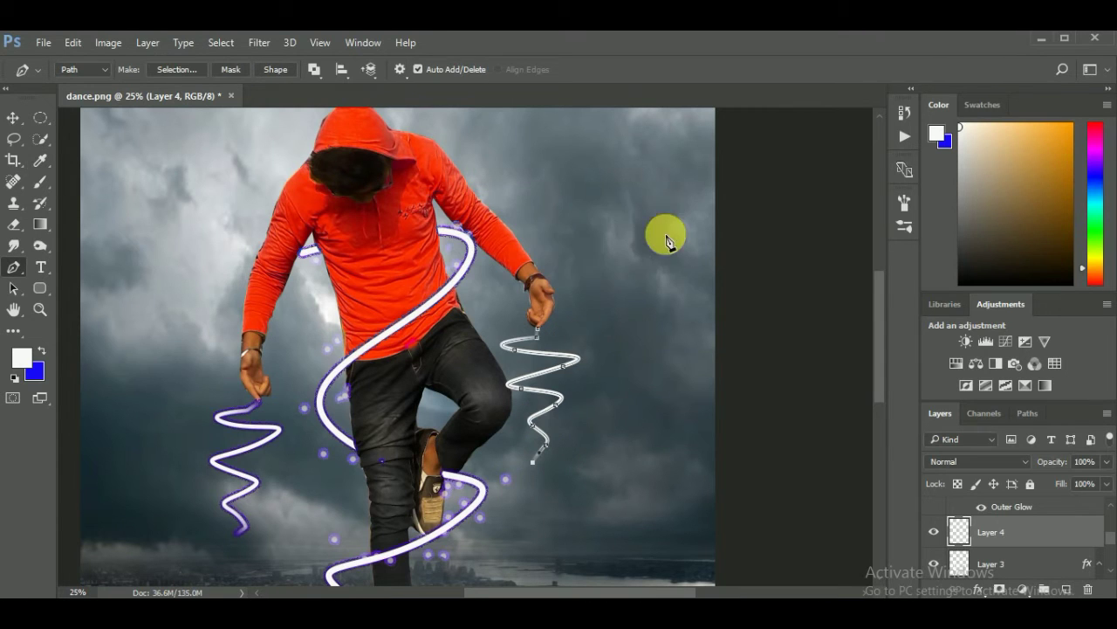
Give Layer 4 a purple Outer Glow effect
double_click(960, 530)
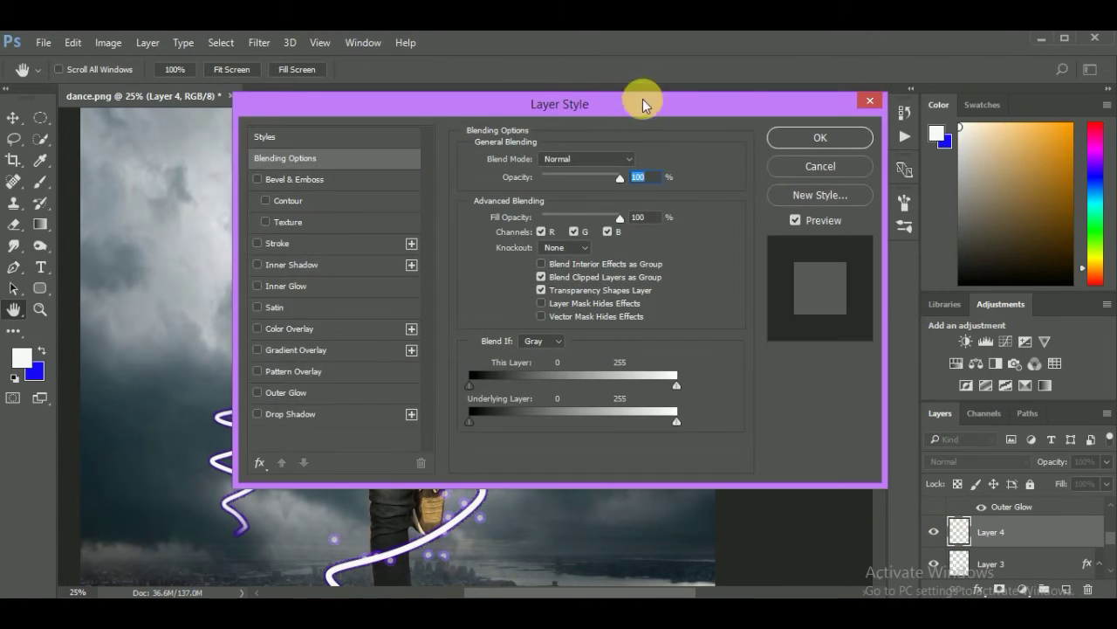
click(511, 346)
drag(911, 58, 836, 189)
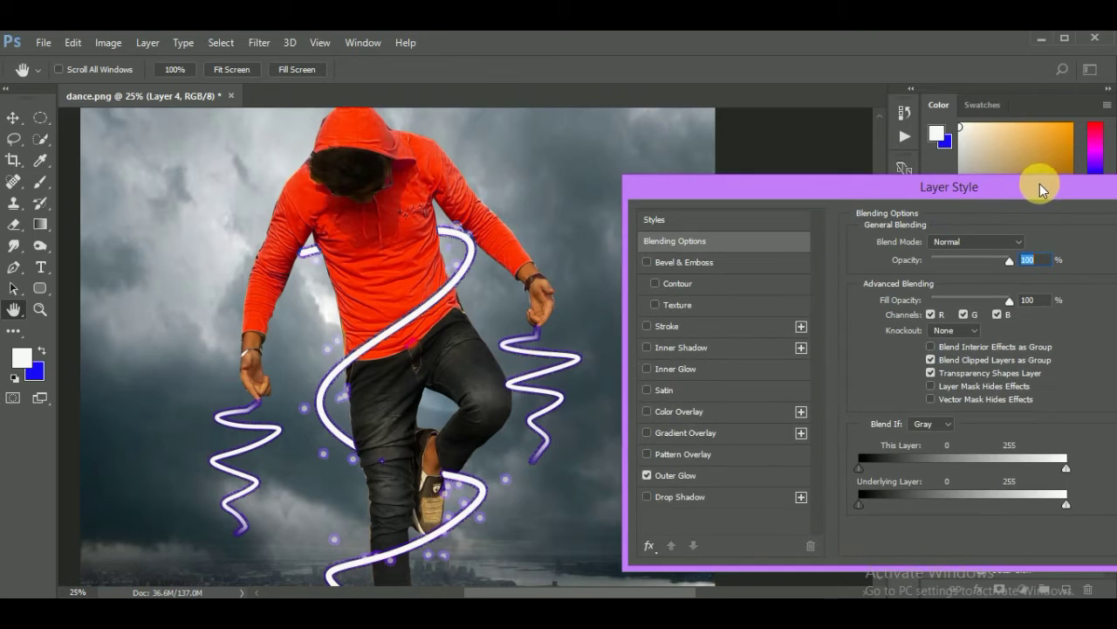
click(978, 217)
Fit the whole poster on screen and delete the leftover zigzag path outline
click(40, 309)
right_click(207, 307)
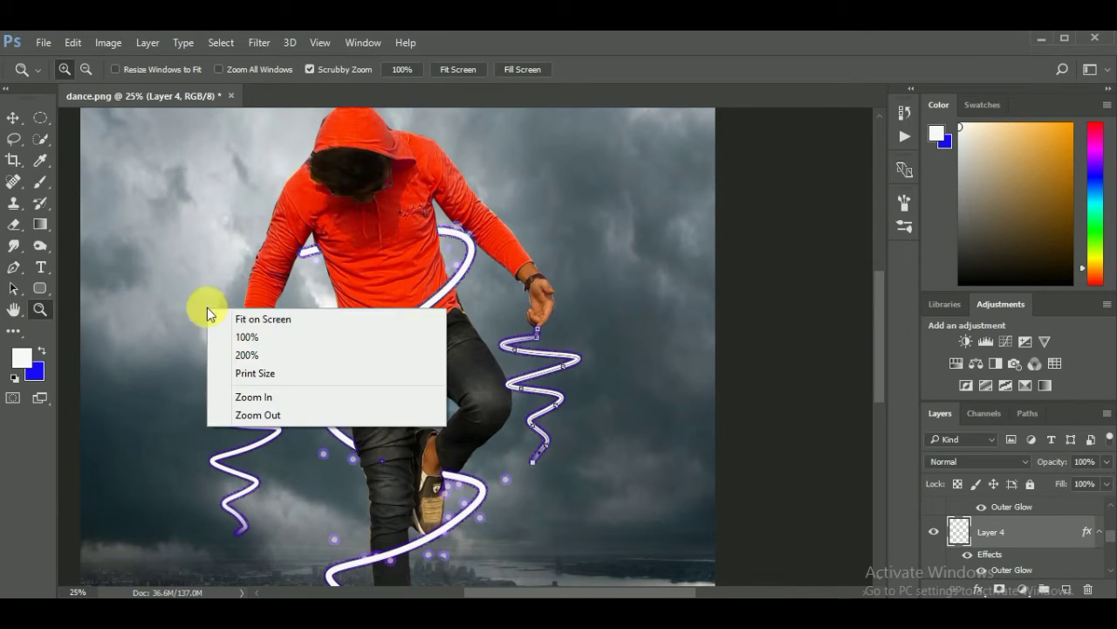
click(253, 319)
click(13, 267)
right_click(542, 356)
click(603, 235)
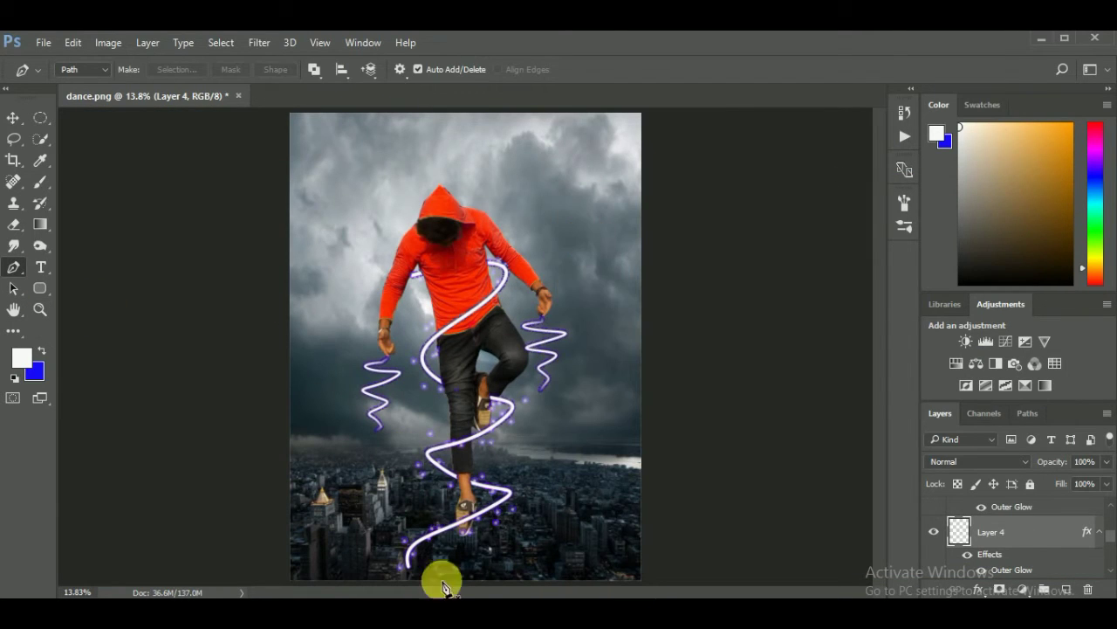
key(t)
scroll(919, 533, down, 2)
Open Camera Raw on Layer 0 and set Contrast +33 and Clarity +27
click(970, 536)
click(259, 42)
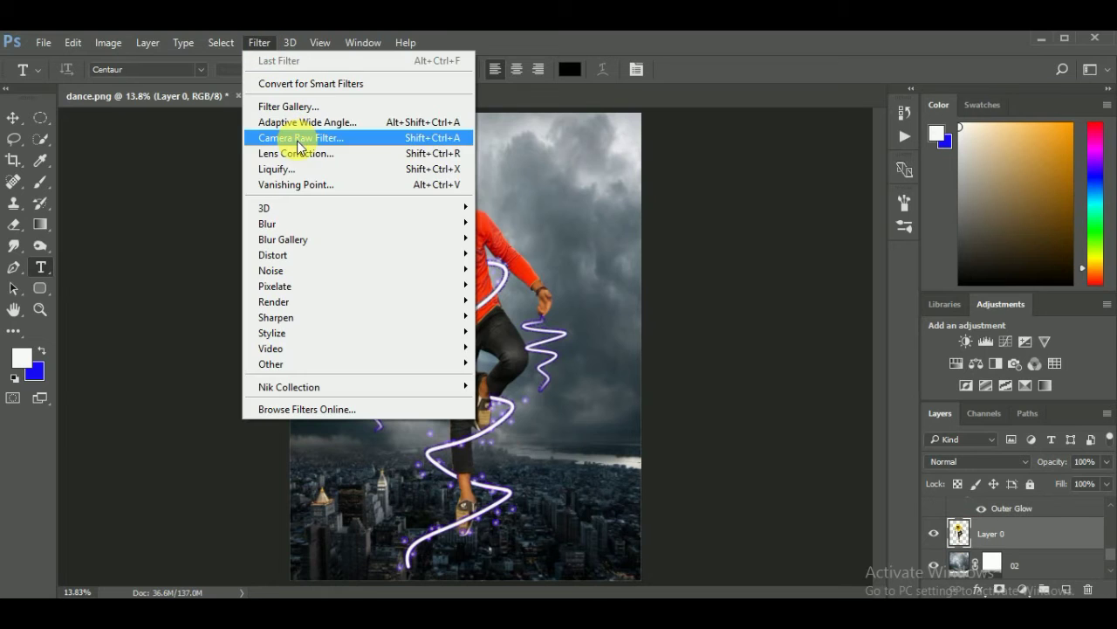
click(306, 137)
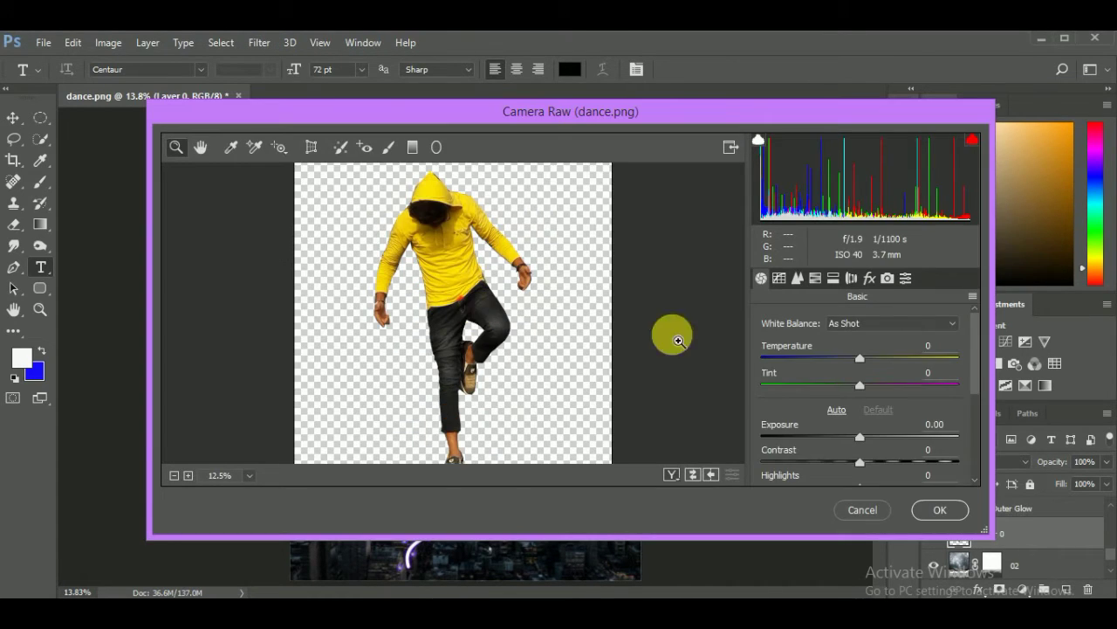
scroll(926, 366, down, 1)
scroll(972, 375, down, 2)
drag(860, 387, 892, 385)
scroll(860, 363, up, 2)
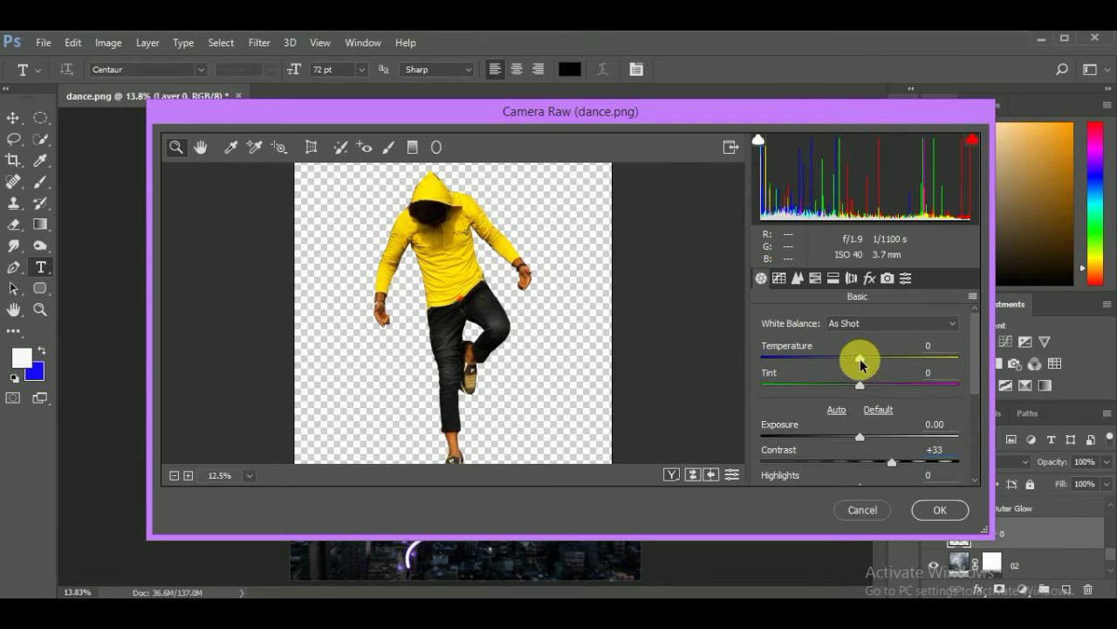
scroll(863, 361, down, 2)
scroll(873, 419, down, 1)
drag(860, 479, 883, 471)
scroll(974, 434, down, 1)
Adjust Saturation and steepen the tone curve for more contrast
click(780, 278)
click(761, 278)
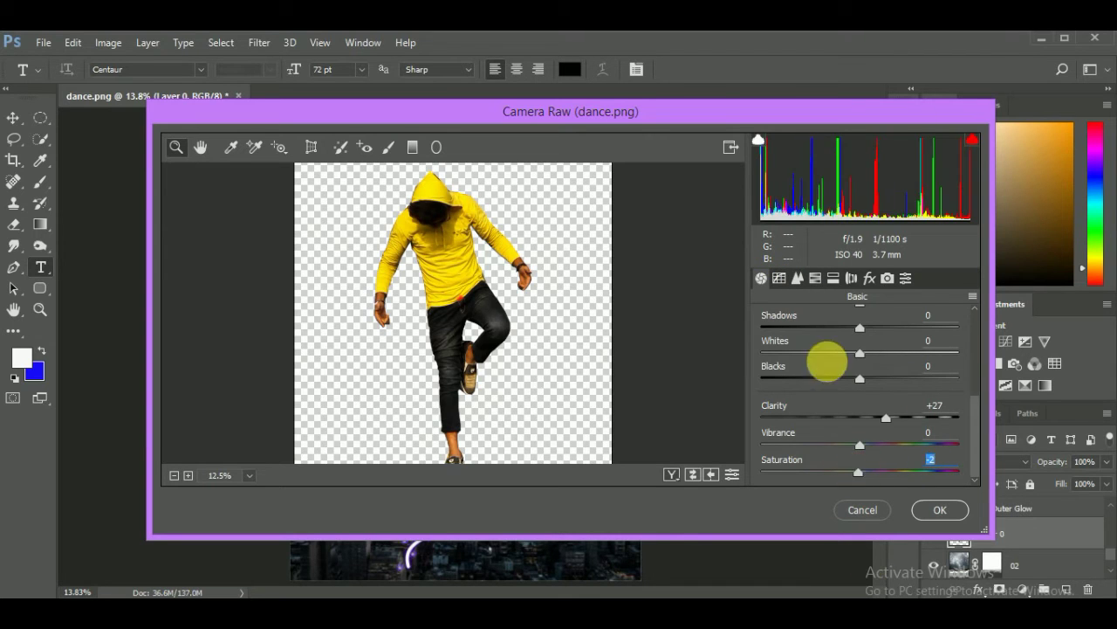
click(779, 278)
scroll(974, 395, down, 2)
drag(885, 399, 891, 399)
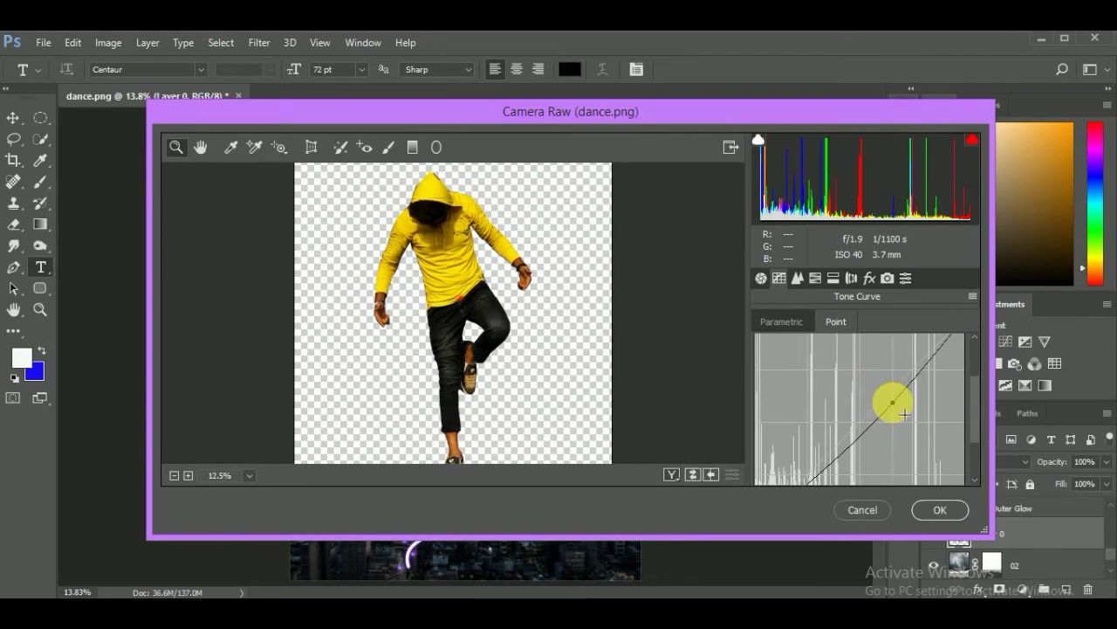
Add a -33 post-crop vignette to darken the edges and apply Camera Raw
click(869, 277)
scroll(973, 363, down, 5)
mouse_move(860, 363)
mouse_down()
mouse_move(833, 362)
mouse_move(890, 388)
mouse_move(817, 415)
mouse_move(893, 443)
mouse_up()
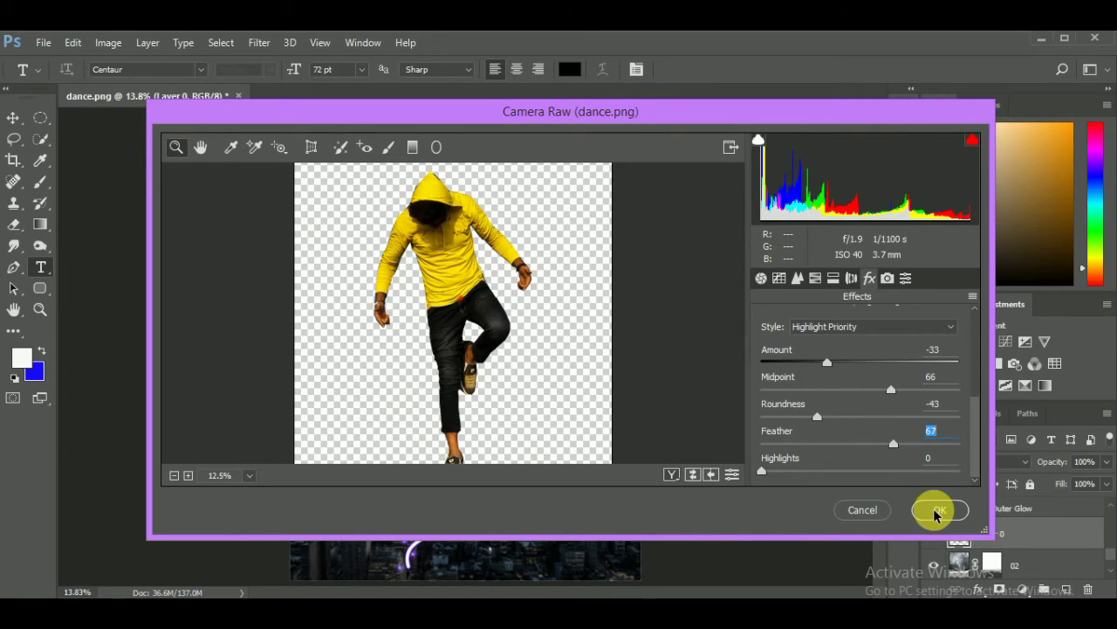
click(935, 512)
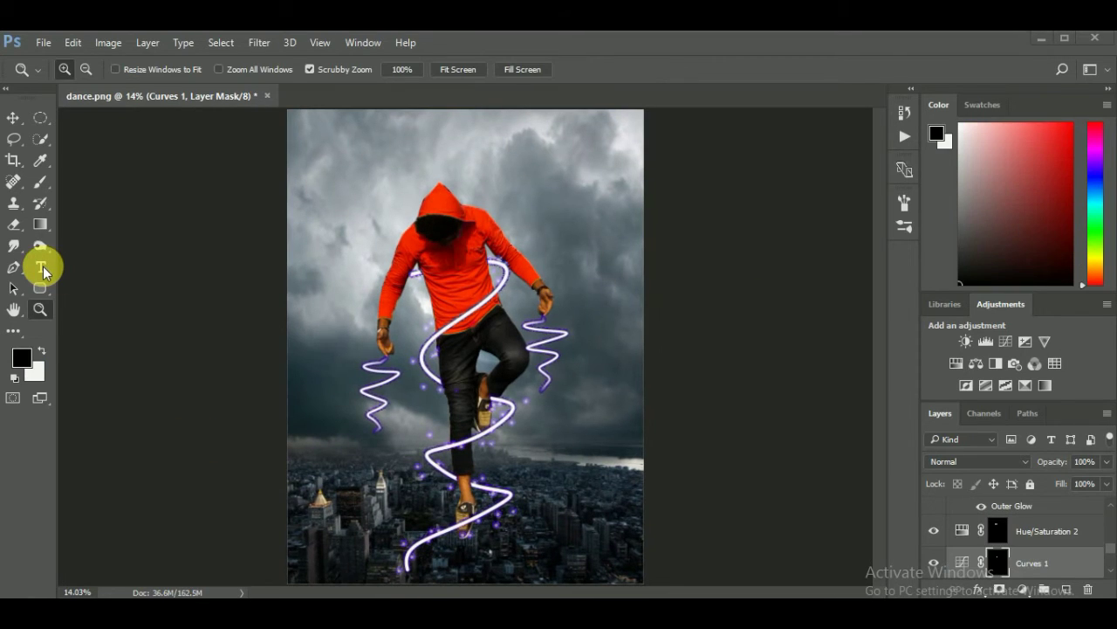
Type the spaced title S U R V I V A L in a text box across the top
click(40, 267)
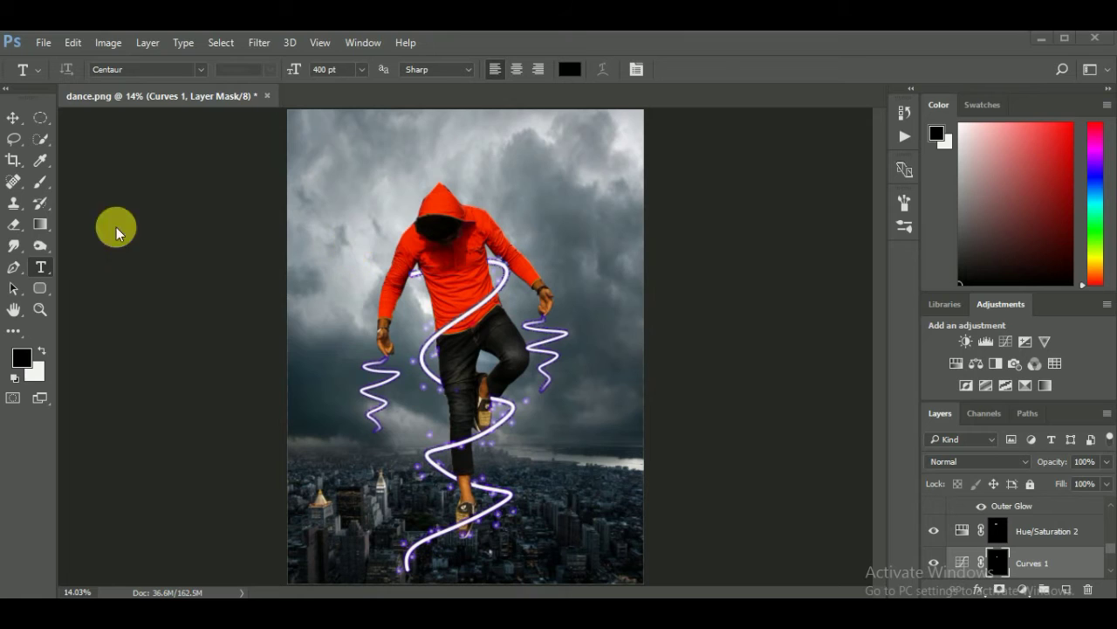
drag(302, 129, 625, 216)
text(SURVIVAL)
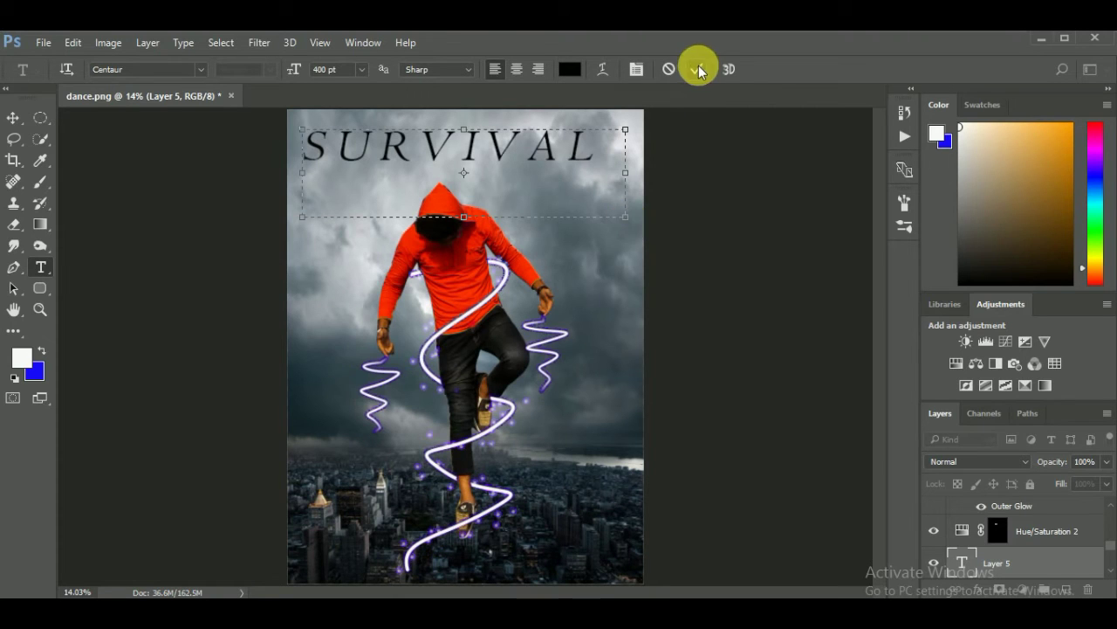
click(697, 69)
Free-transform the SURVIVAL title larger so it spans the poster's width
click(72, 41)
click(270, 369)
drag(625, 217, 660, 256)
mouse_move(302, 256)
mouse_down()
mouse_move(272, 256)
mouse_move(289, 256)
mouse_up()
drag(495, 160, 499, 175)
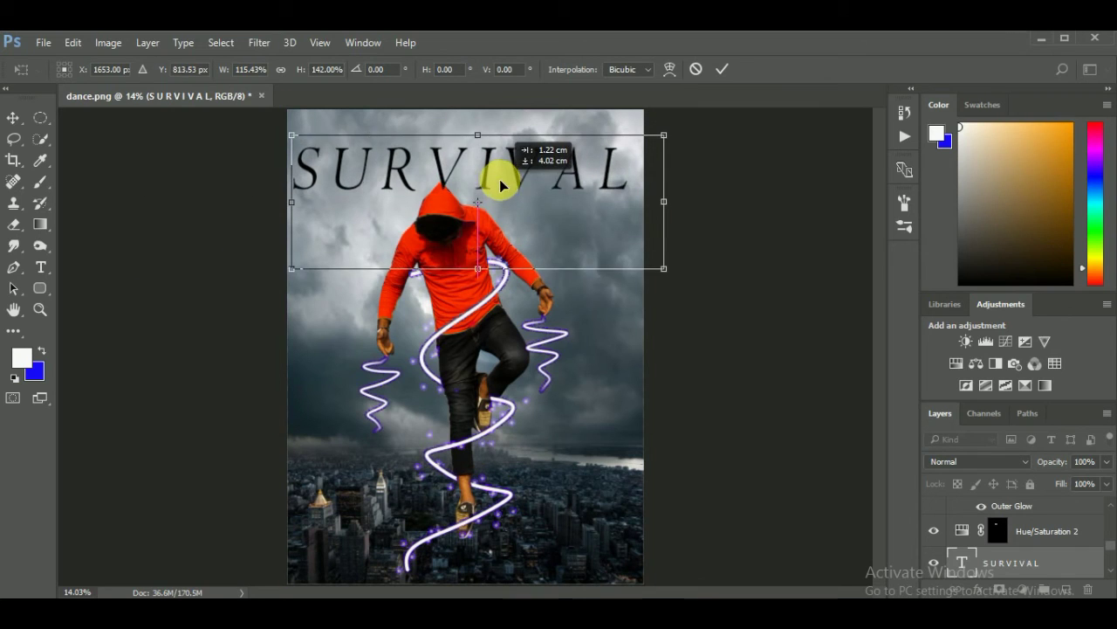
drag(476, 271, 491, 266)
drag(664, 259, 677, 265)
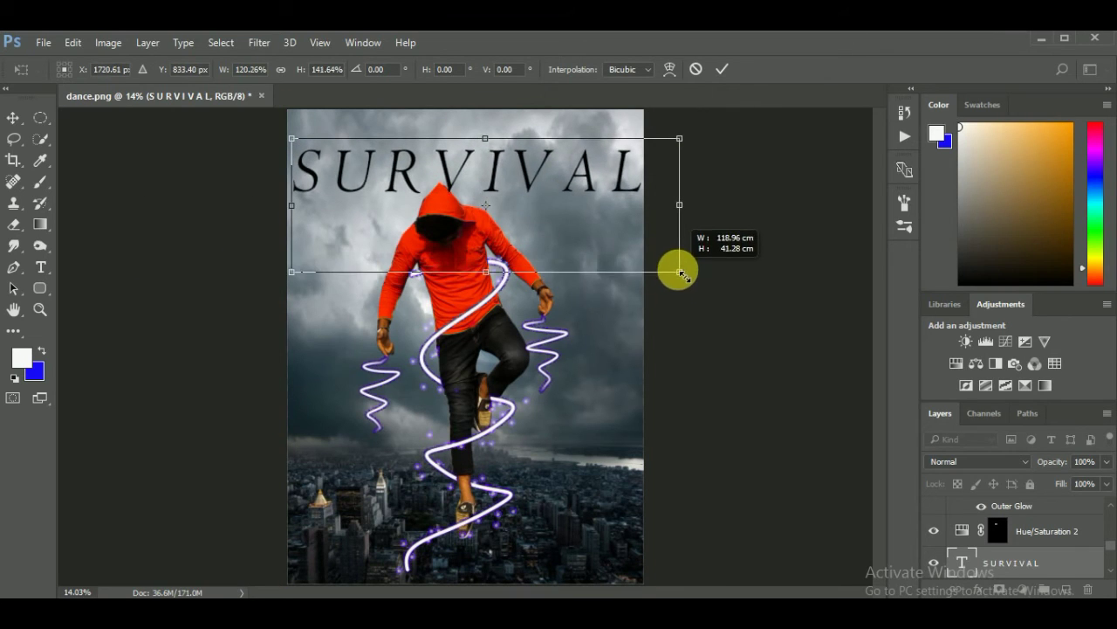
drag(486, 271, 490, 285)
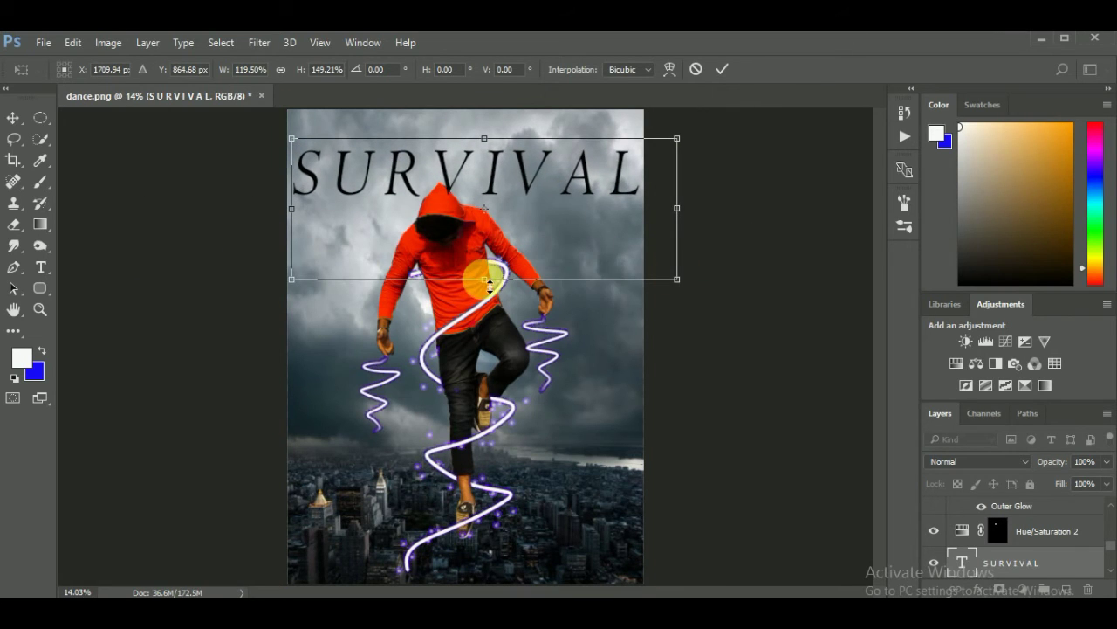
click(722, 69)
drag(306, 134, 412, 168)
Type THE at 72 pt in a small text box
click(310, 70)
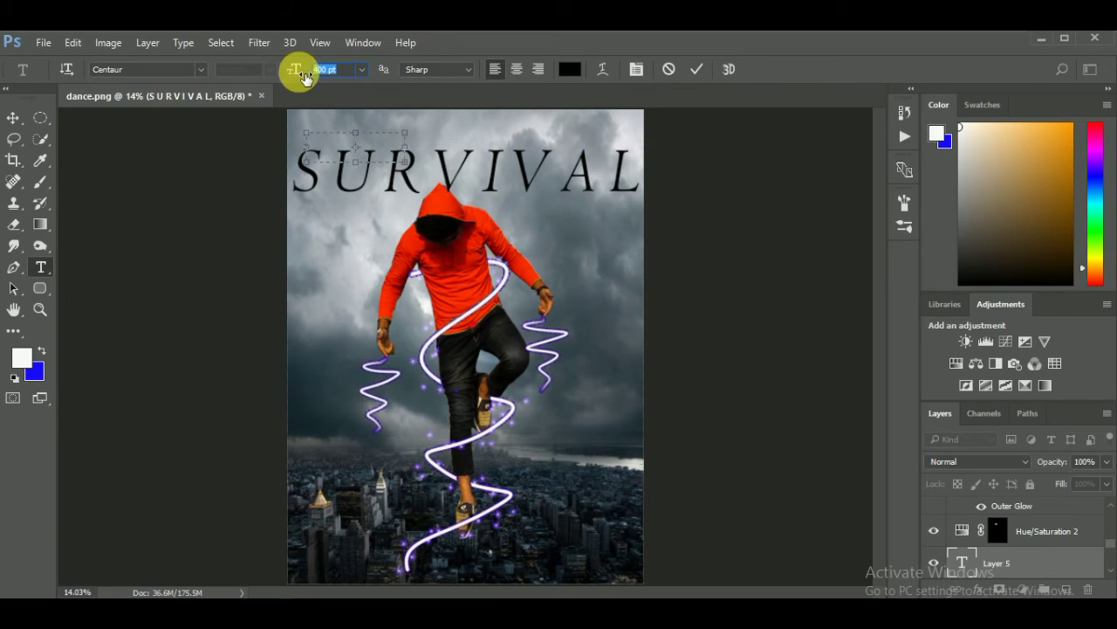
click(361, 69)
click(349, 270)
click(361, 69)
click(349, 364)
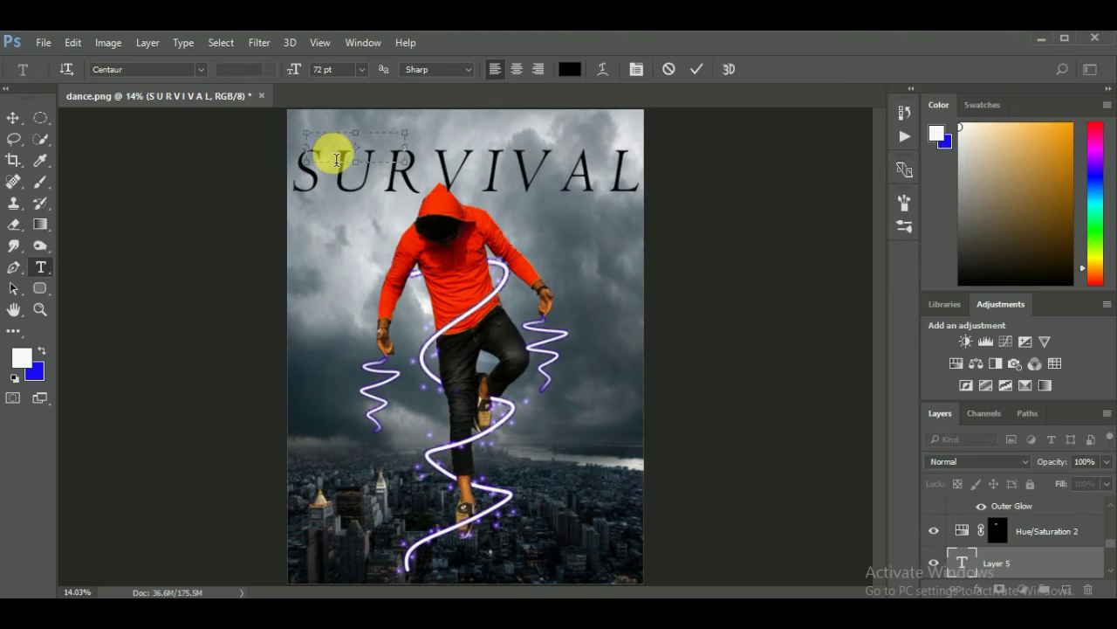
click(356, 147)
text(The)
click(697, 69)
Scale THE up and position it over the first letters of SURVIVAL
click(72, 42)
key(Escape)
key(ctrl+t)
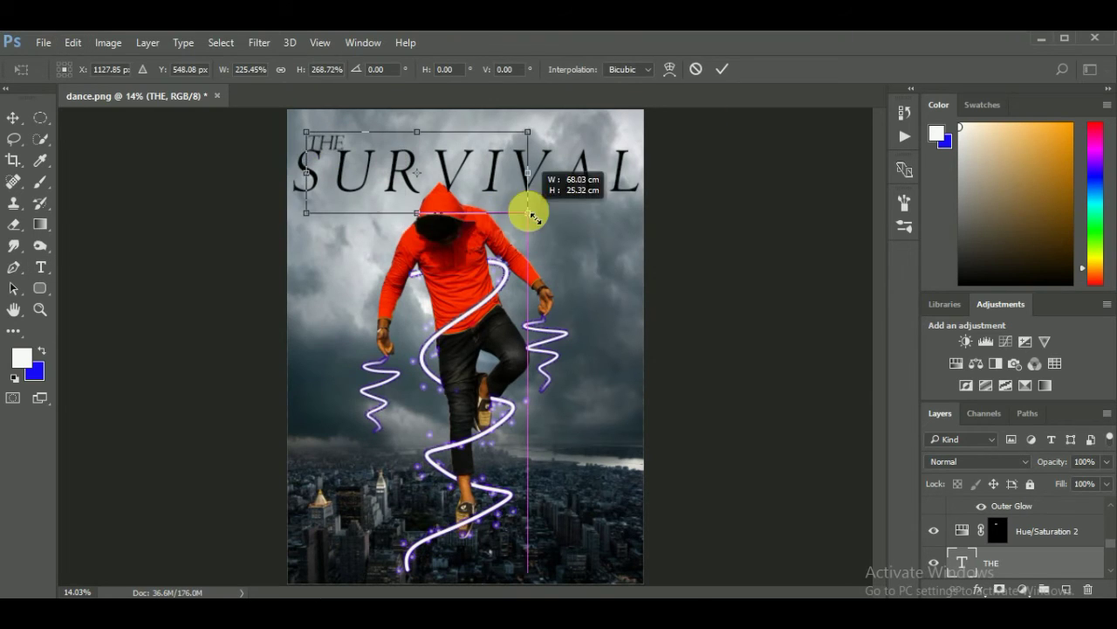
drag(403, 162, 545, 216)
drag(545, 132, 595, 119)
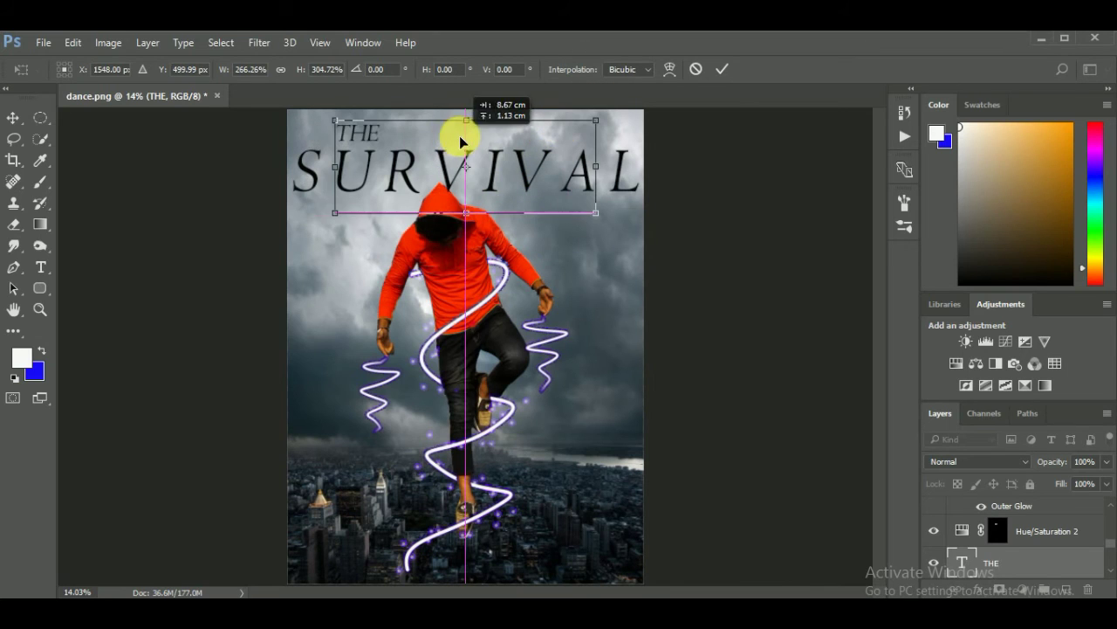
mouse_move(306, 216)
mouse_down()
mouse_move(328, 233)
mouse_move(317, 219)
mouse_up()
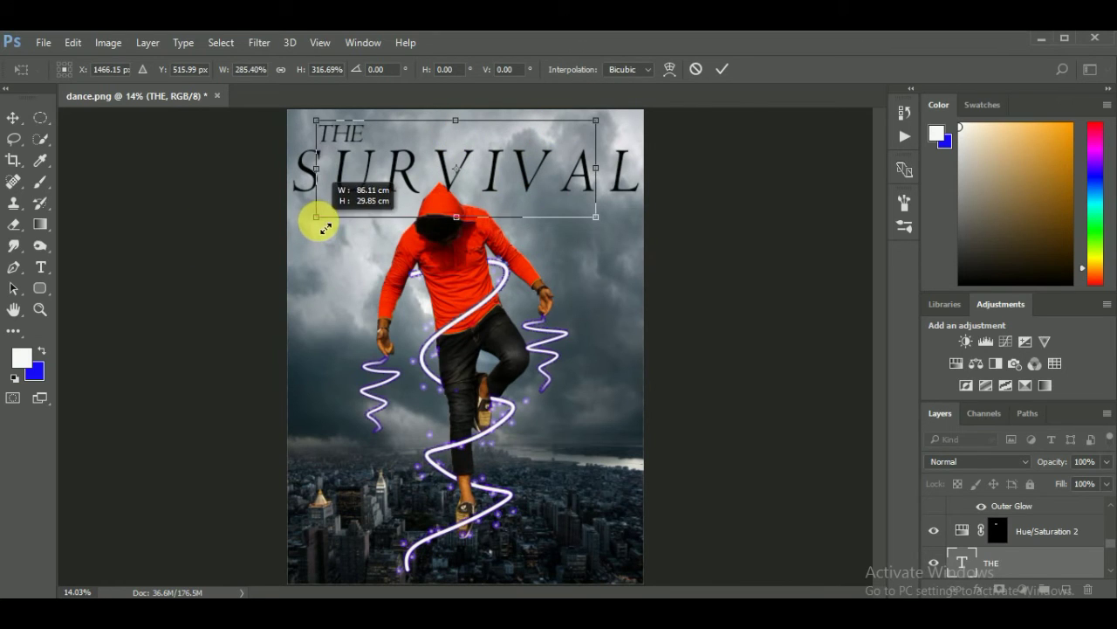
click(722, 69)
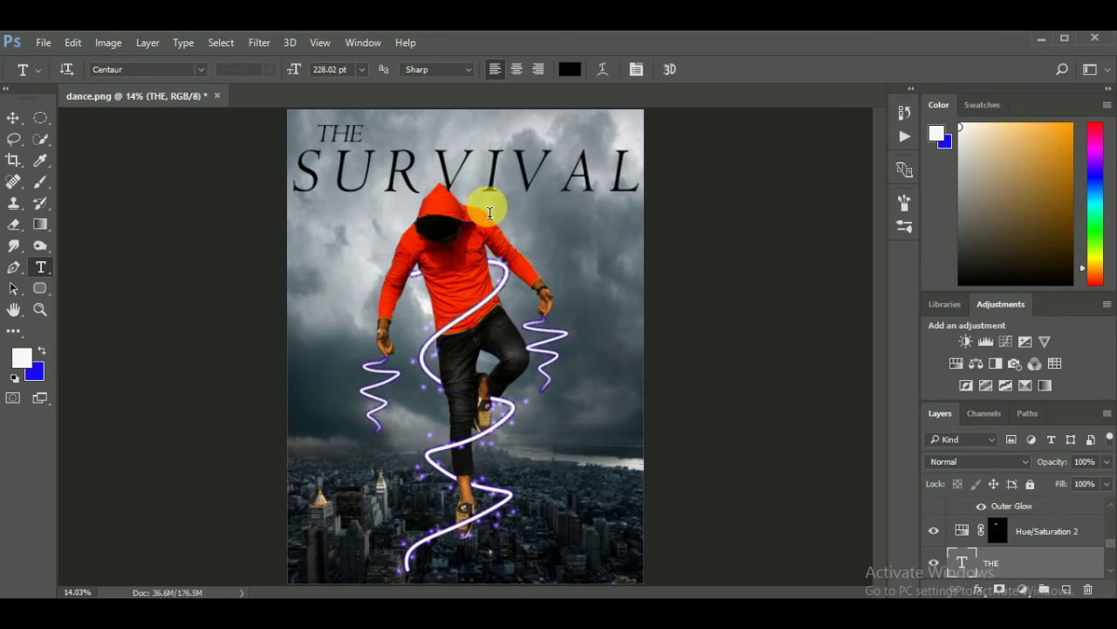
Type the credit DESIGN/A R V CREATION at 300 pt in a widened text box
drag(363, 225, 644, 299)
click(307, 72)
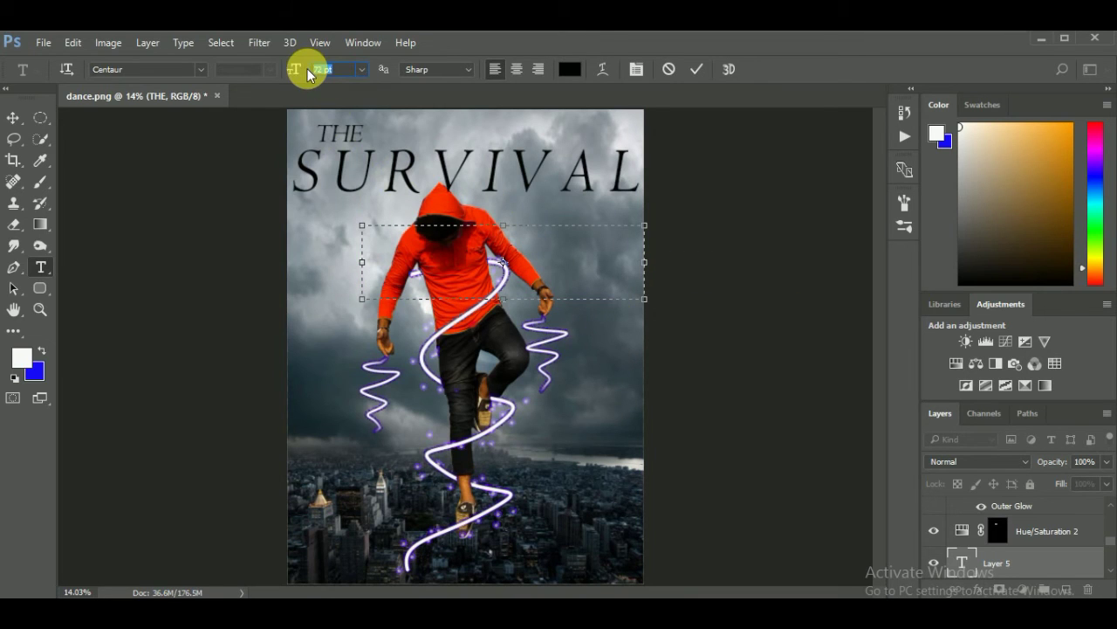
text(00)
key(Return)
text(CREATION)
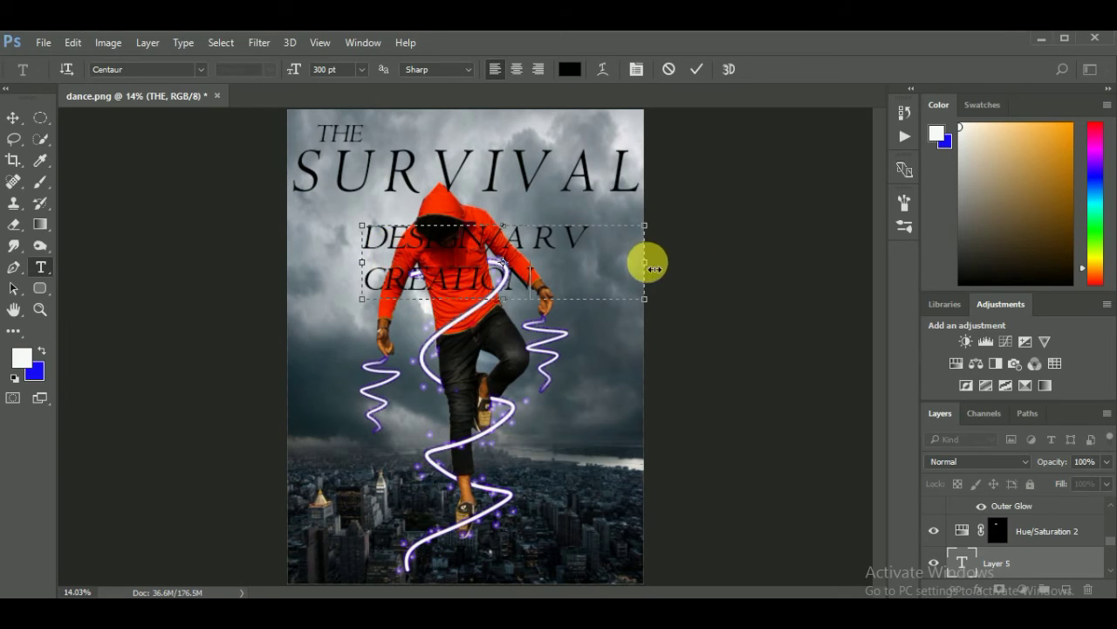
drag(645, 261, 808, 262)
click(697, 69)
Shrink, slightly tilt and tuck the credit line beneath SURVIVAL on the right
click(72, 42)
click(192, 370)
drag(795, 299, 614, 264)
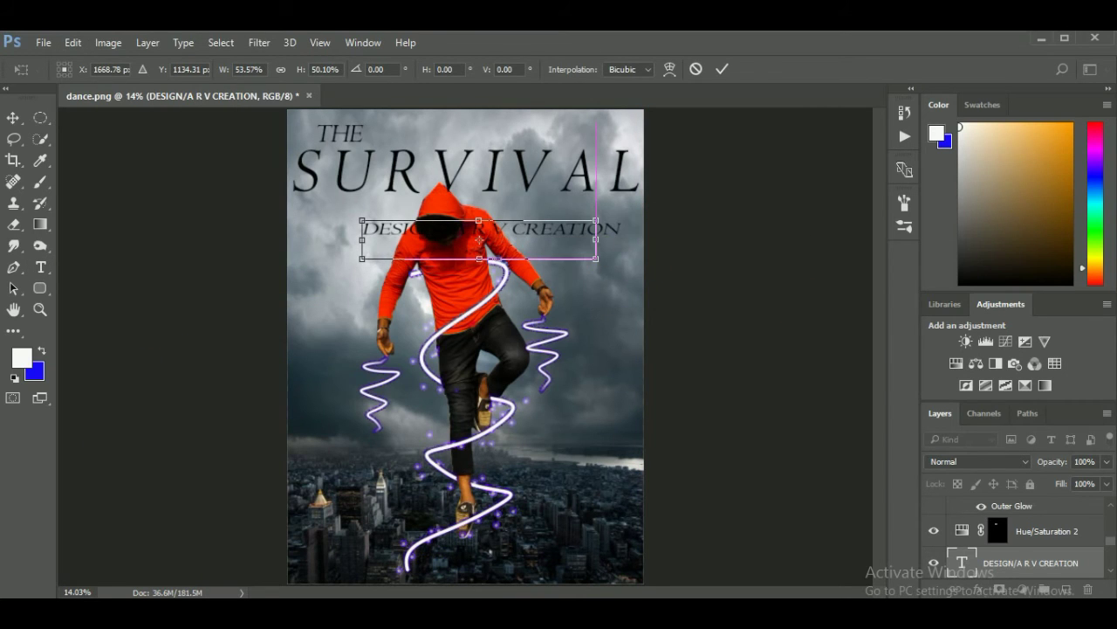
drag(479, 238, 568, 223)
drag(655, 243, 619, 230)
drag(536, 213, 571, 206)
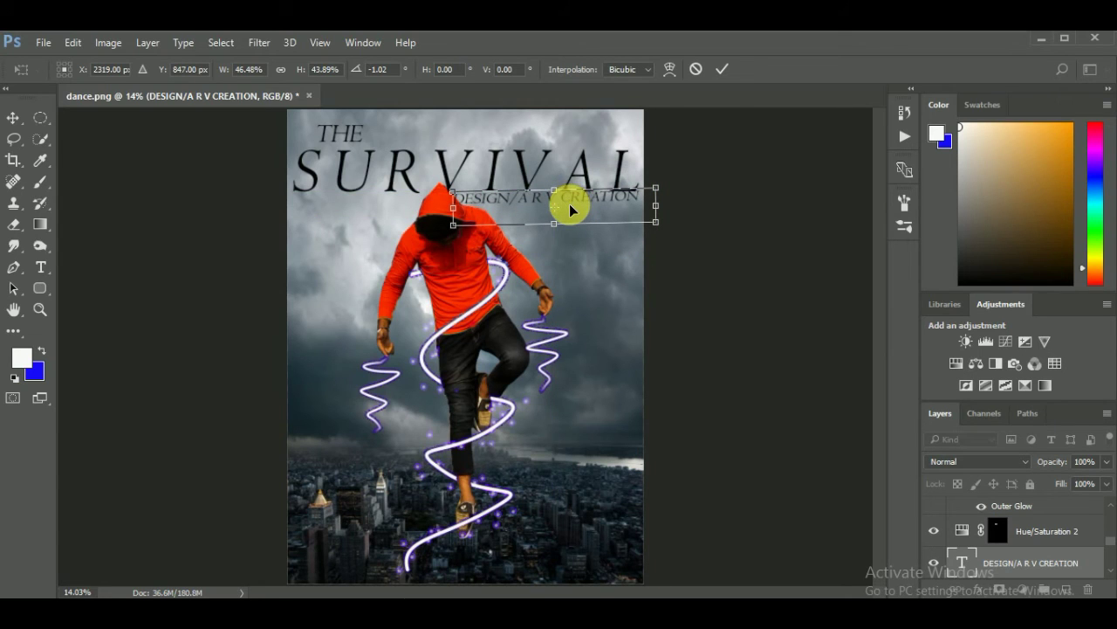
drag(574, 199, 572, 202)
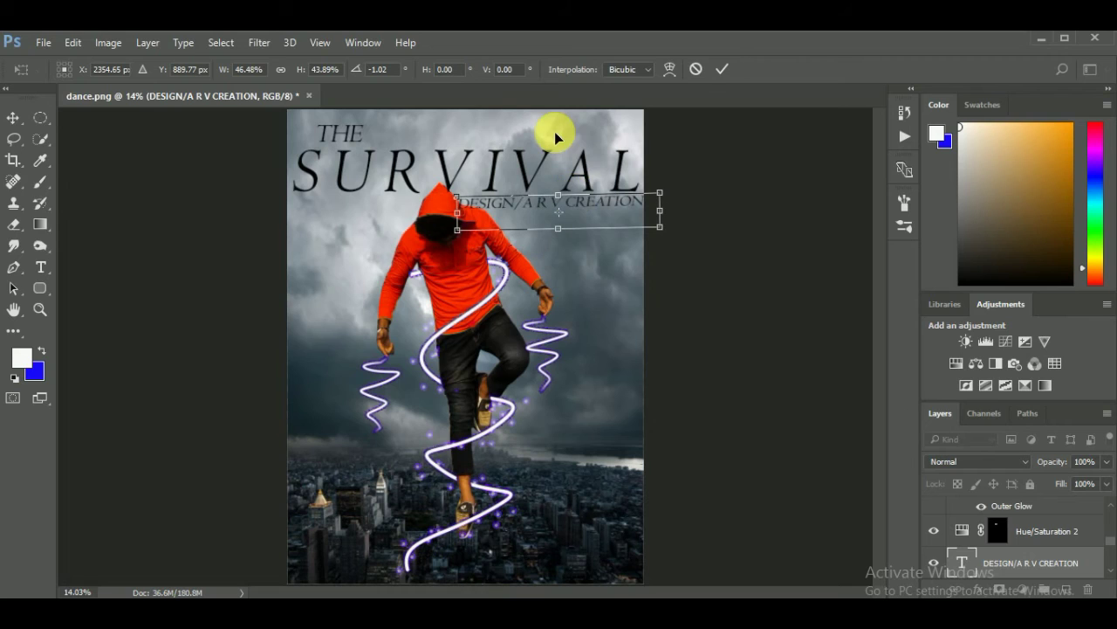
click(723, 69)
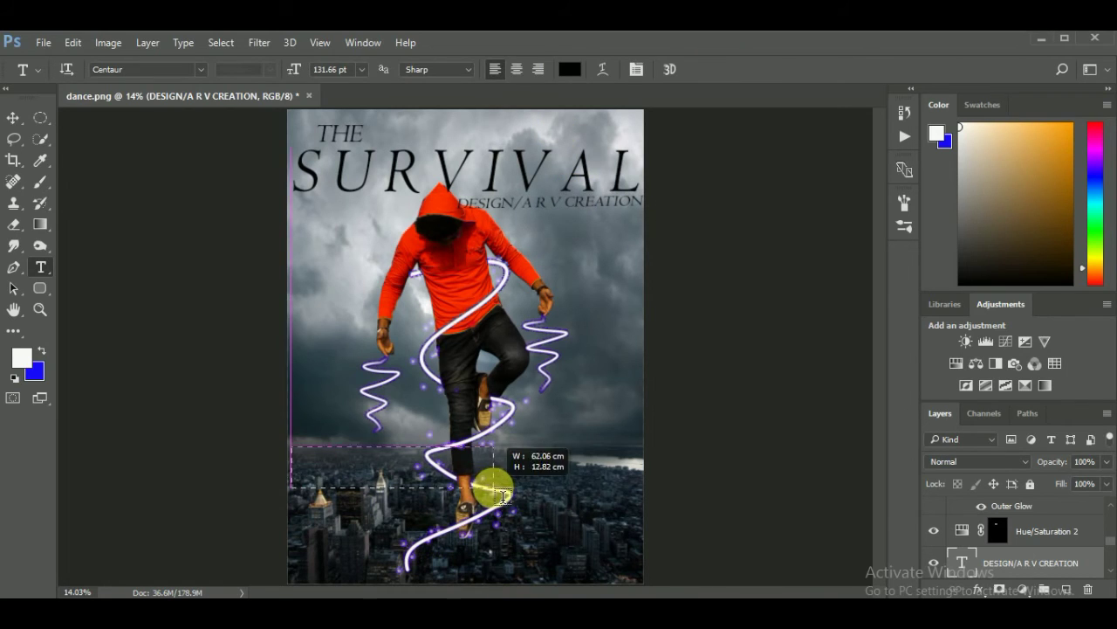
Type RELEASE ON with the date on a second line, trying a red colour
click(321, 479)
text(RELEASE ON)
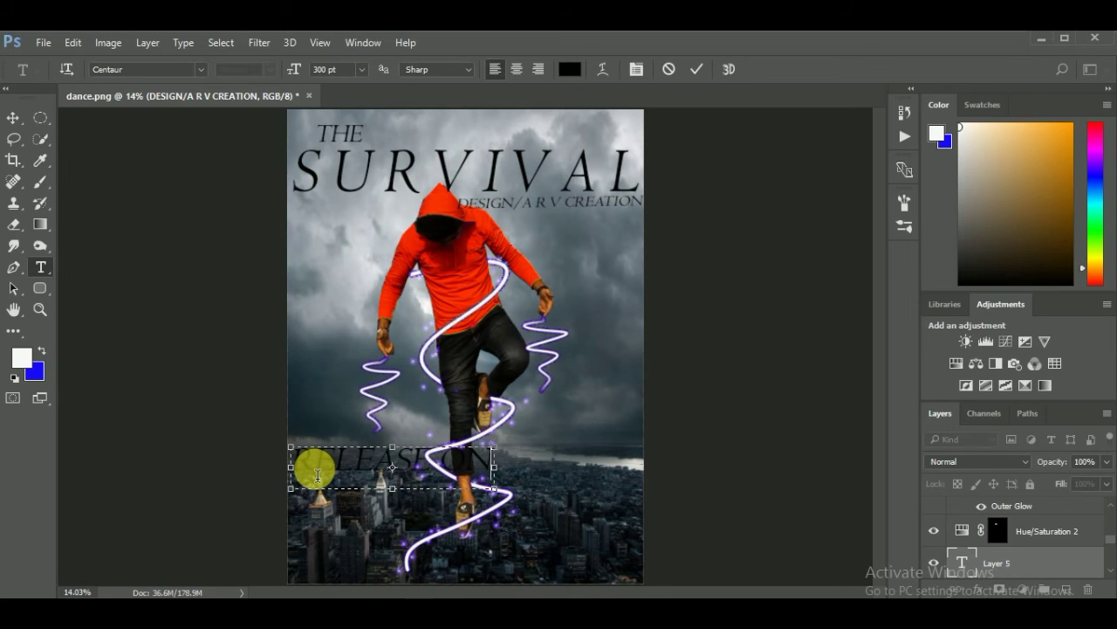
key(Return)
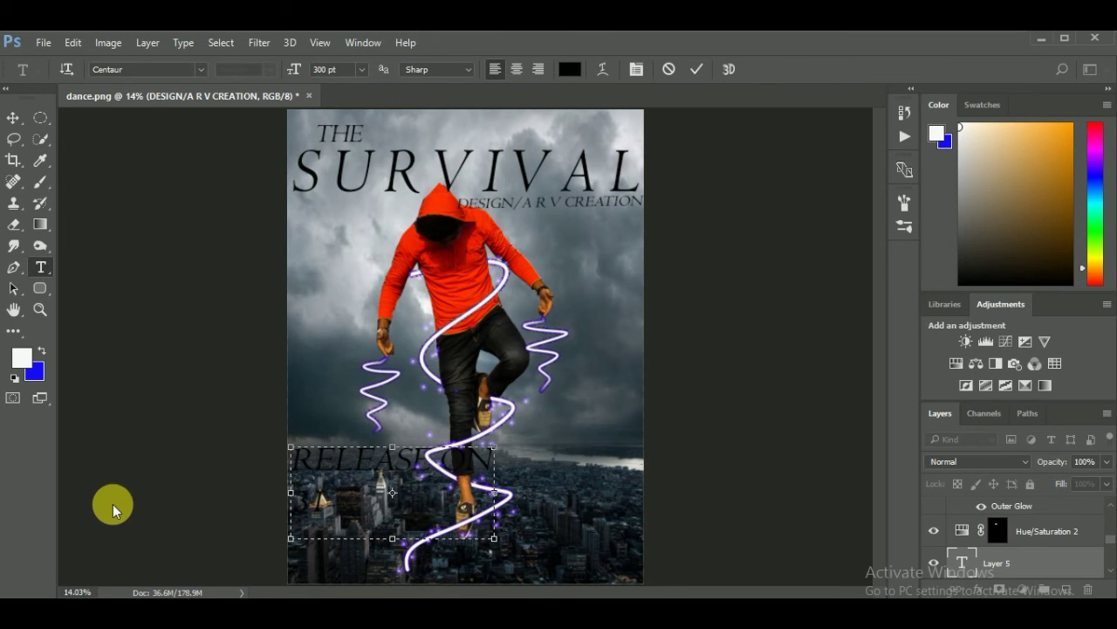
click(585, 71)
click(766, 177)
click(746, 177)
click(908, 169)
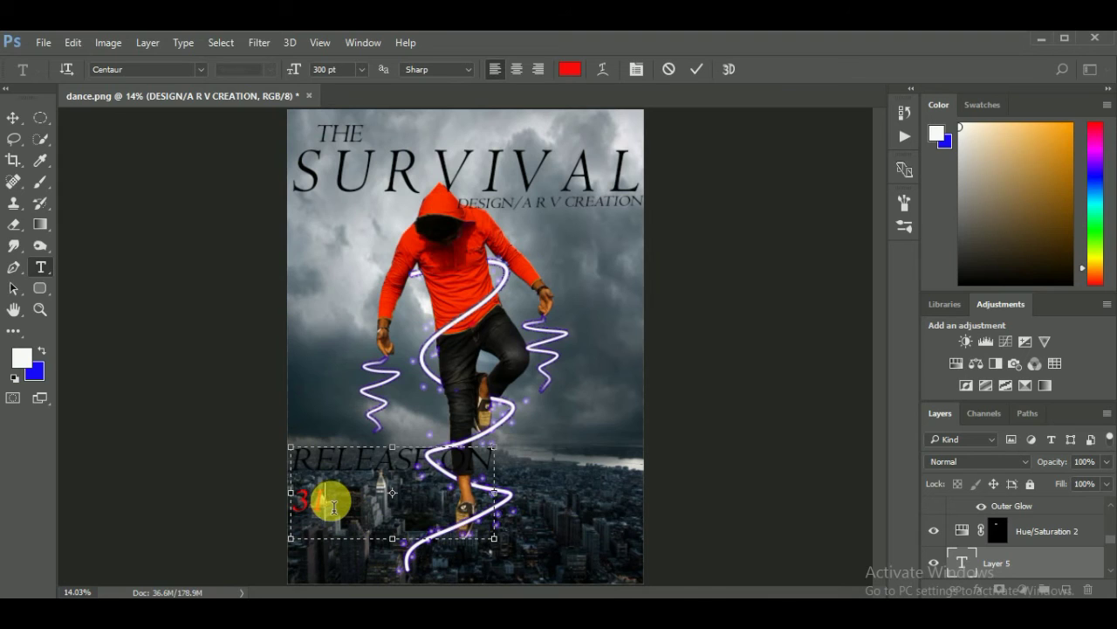
Make the 31-MARCH-2017 date white and widen the box to show it fully
click(569, 69)
mouse_move(768, 247)
mouse_down()
mouse_move(771, 363)
mouse_move(767, 247)
mouse_up()
drag(738, 187, 512, 187)
click(921, 163)
click(341, 512)
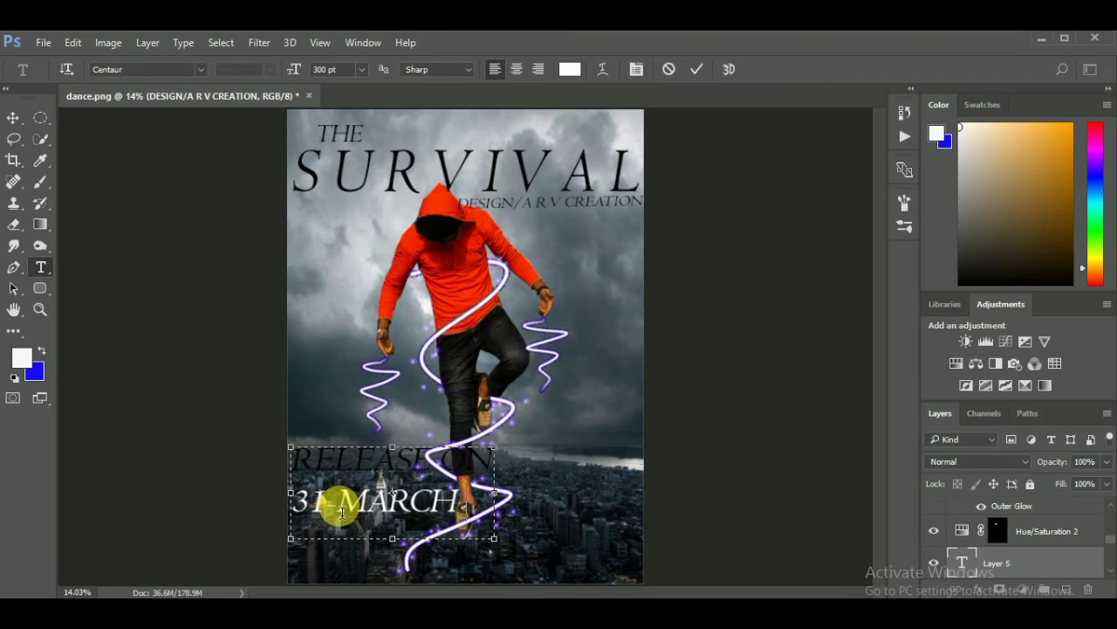
drag(494, 493, 569, 496)
click(697, 69)
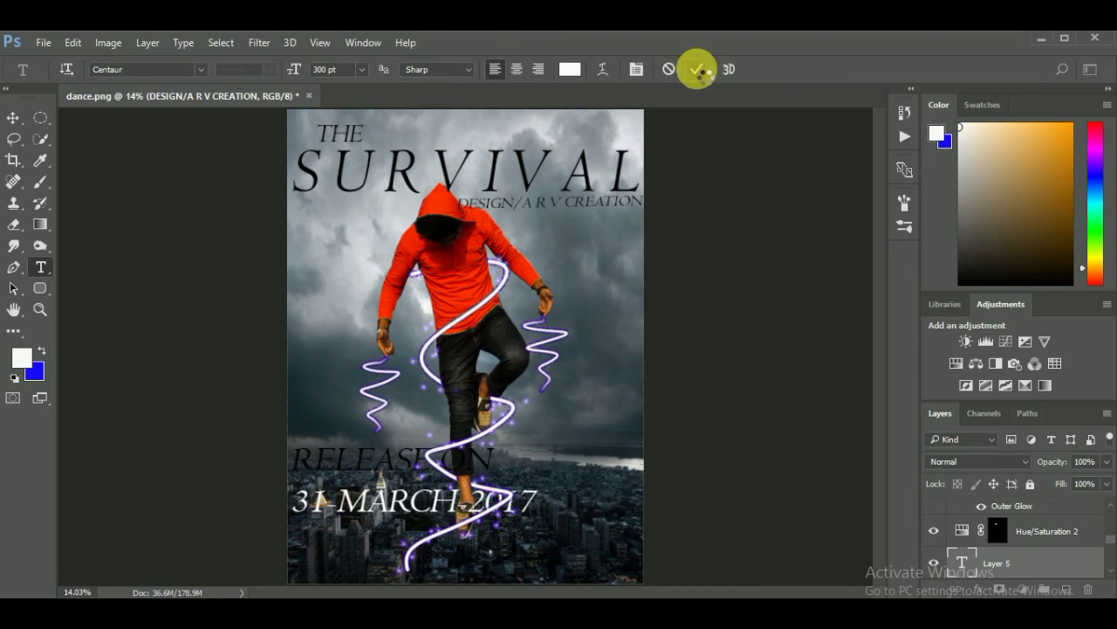
Scale the release caption down and move it beside the dancer's legs
click(73, 42)
click(164, 371)
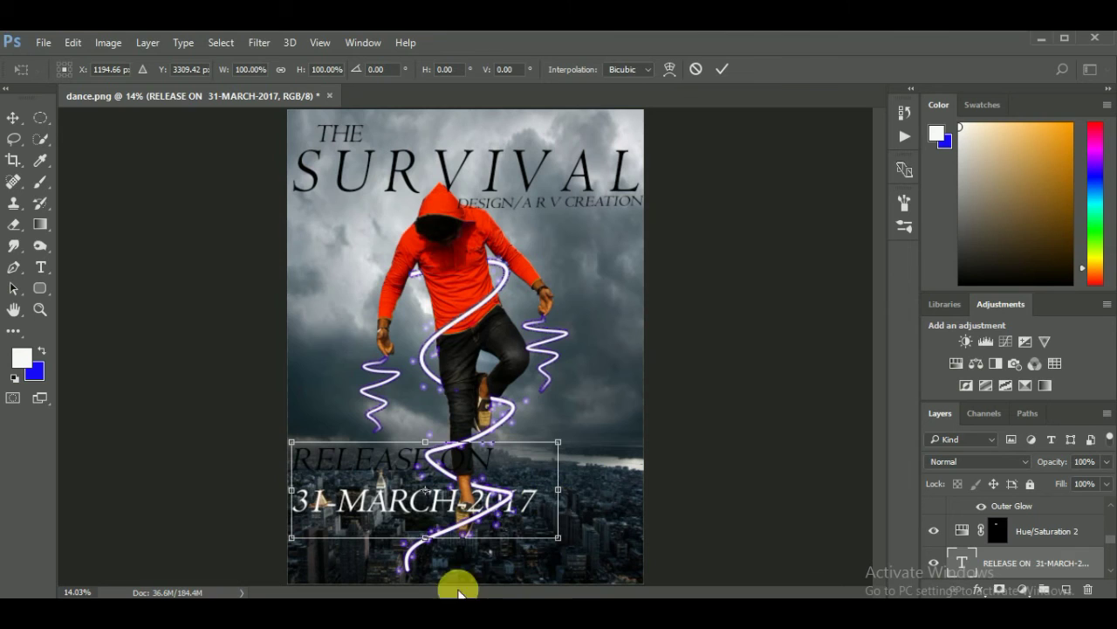
mouse_move(558, 537)
mouse_down()
mouse_move(436, 489)
mouse_move(448, 497)
mouse_move(380, 508)
mouse_move(433, 512)
mouse_move(514, 563)
mouse_move(614, 447)
mouse_up()
drag(515, 423, 511, 417)
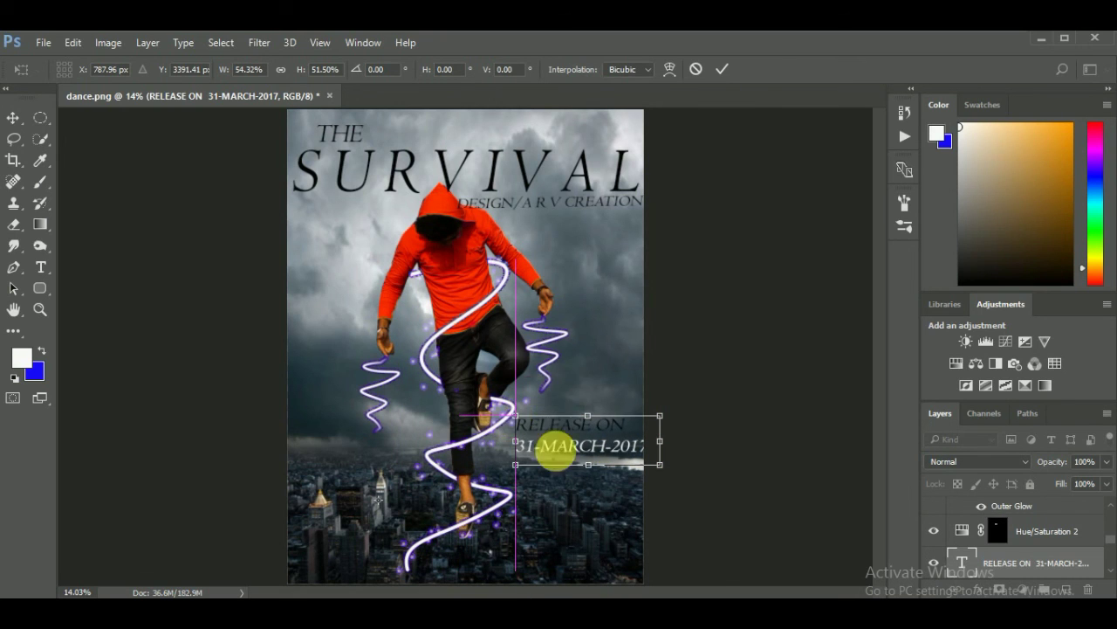
drag(612, 449, 619, 451)
click(722, 69)
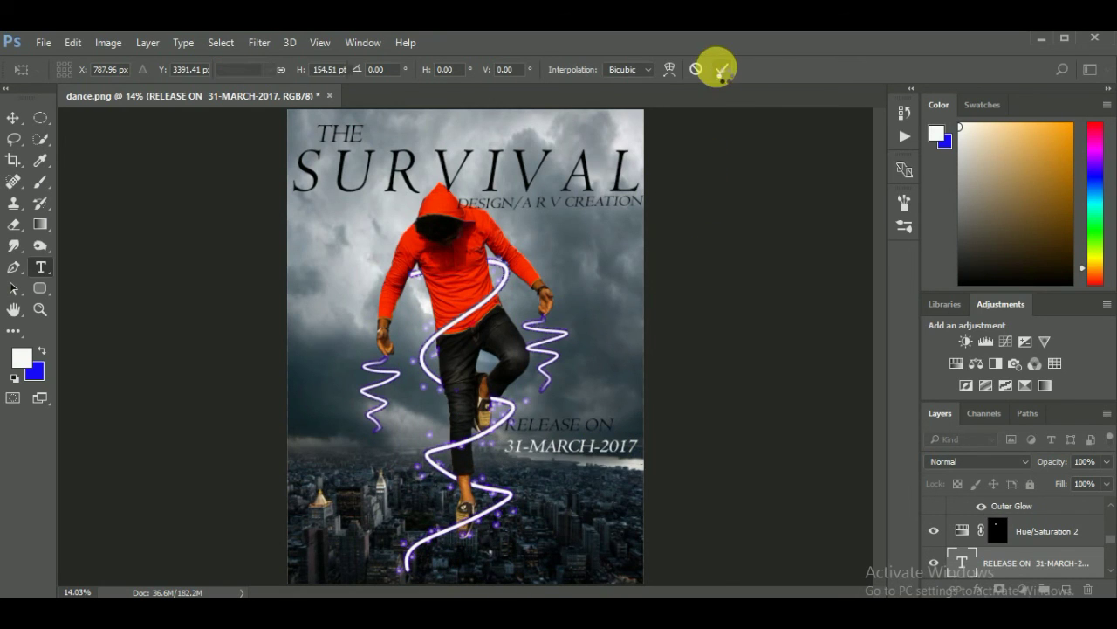
scroll(1047, 550, down, 3)
scroll(989, 567, down, 3)
right_click(989, 578)
Flatten the poster into an editable layer and open the Camera Raw Filter
click(815, 550)
click(1095, 514)
click(260, 42)
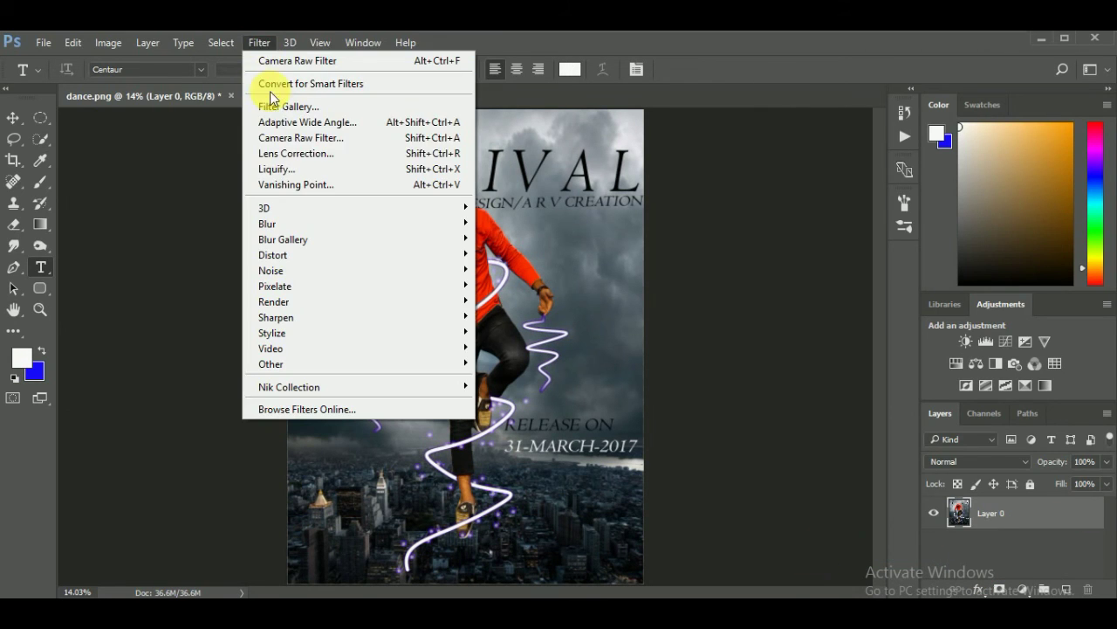
click(288, 137)
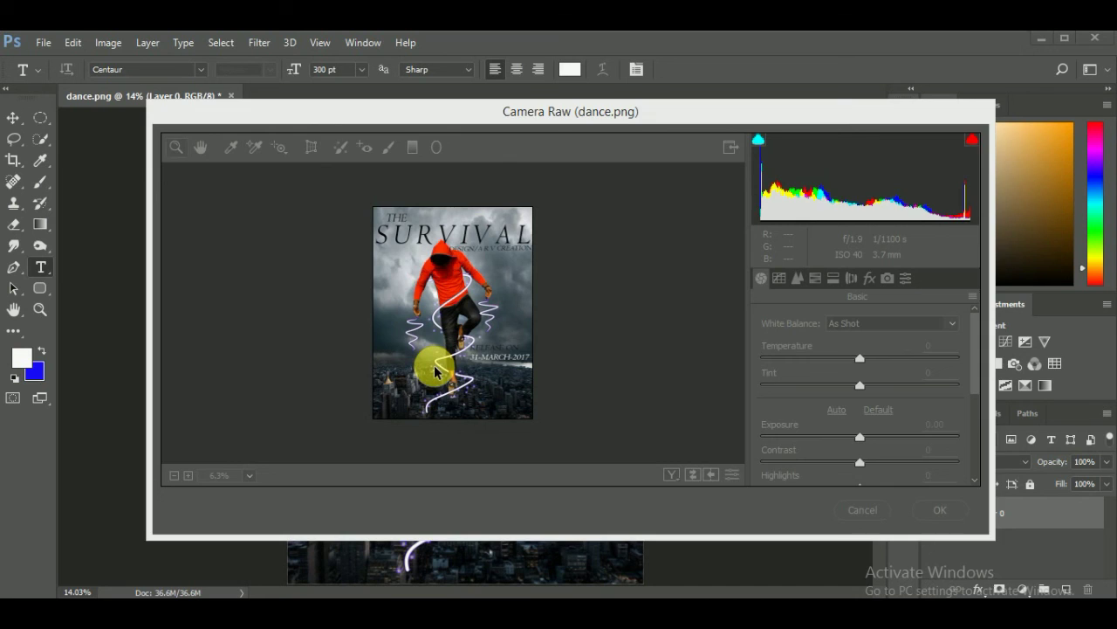
right_click(636, 217)
click(637, 218)
Raise Contrast, set Clarity +22 and bend the tone curve darker
scroll(976, 321, down, 1)
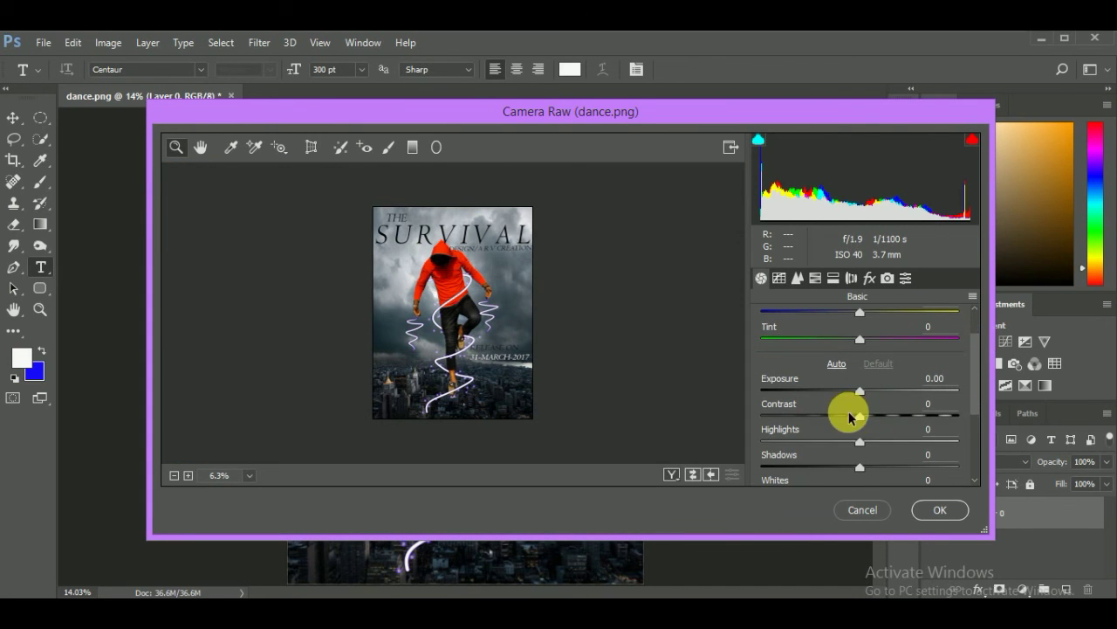
drag(860, 416, 905, 416)
scroll(859, 455, down, 2)
drag(860, 455, 880, 451)
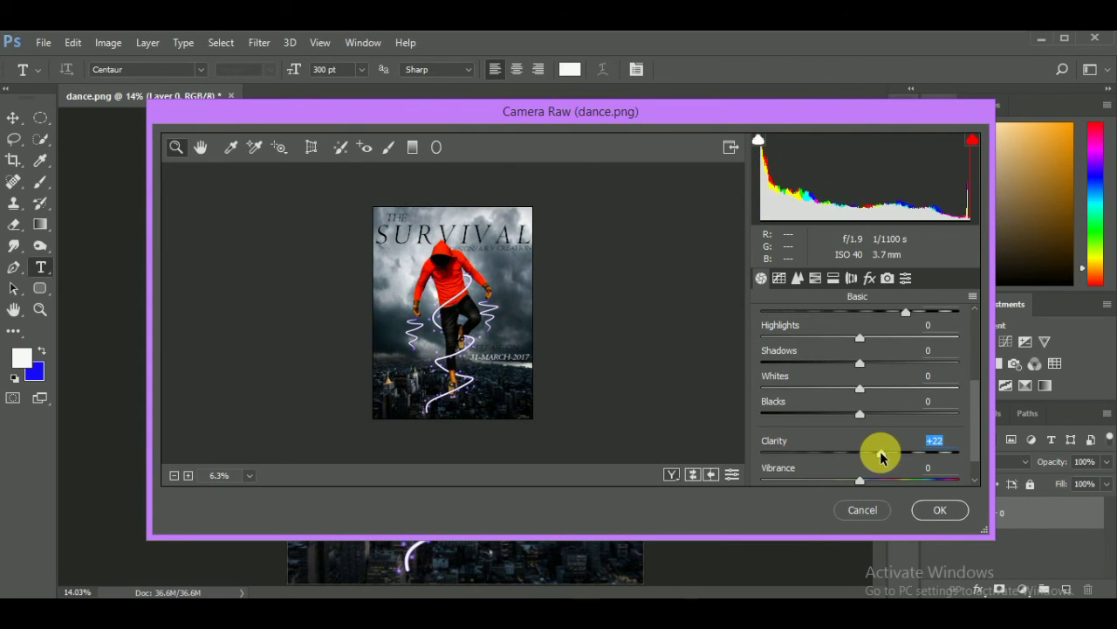
click(778, 278)
drag(864, 399, 873, 399)
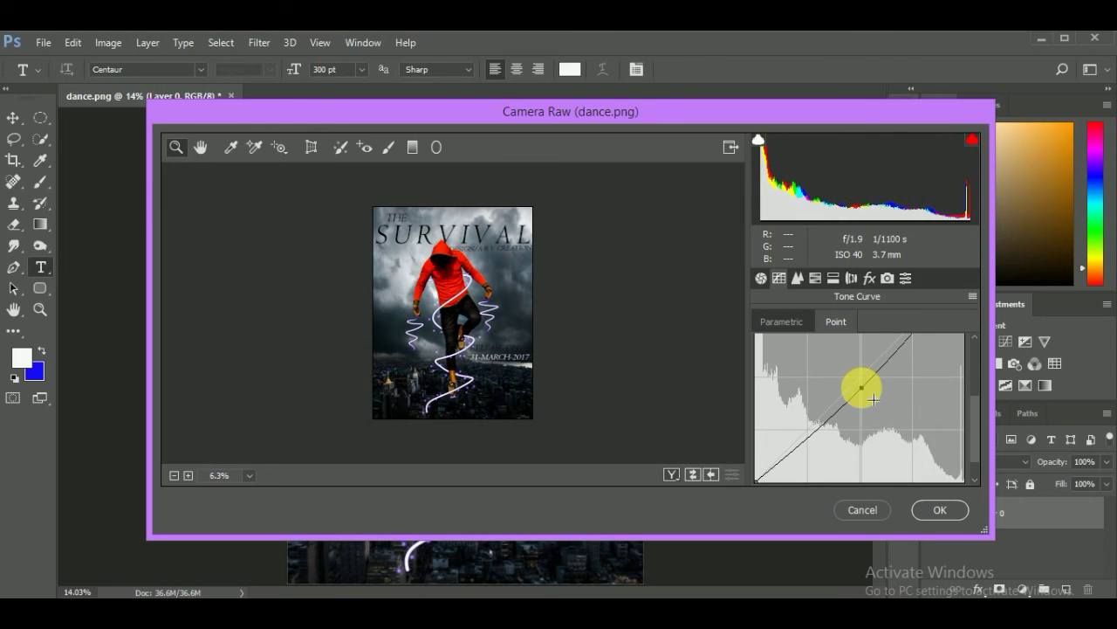
Add a -26 dark post-crop vignette and apply the Camera Raw adjustments
click(870, 278)
scroll(968, 324, down, 5)
mouse_move(860, 404)
mouse_down()
mouse_move(830, 406)
mouse_move(915, 431)
mouse_up()
drag(860, 458, 806, 454)
scroll(957, 436, down, 2)
click(937, 509)
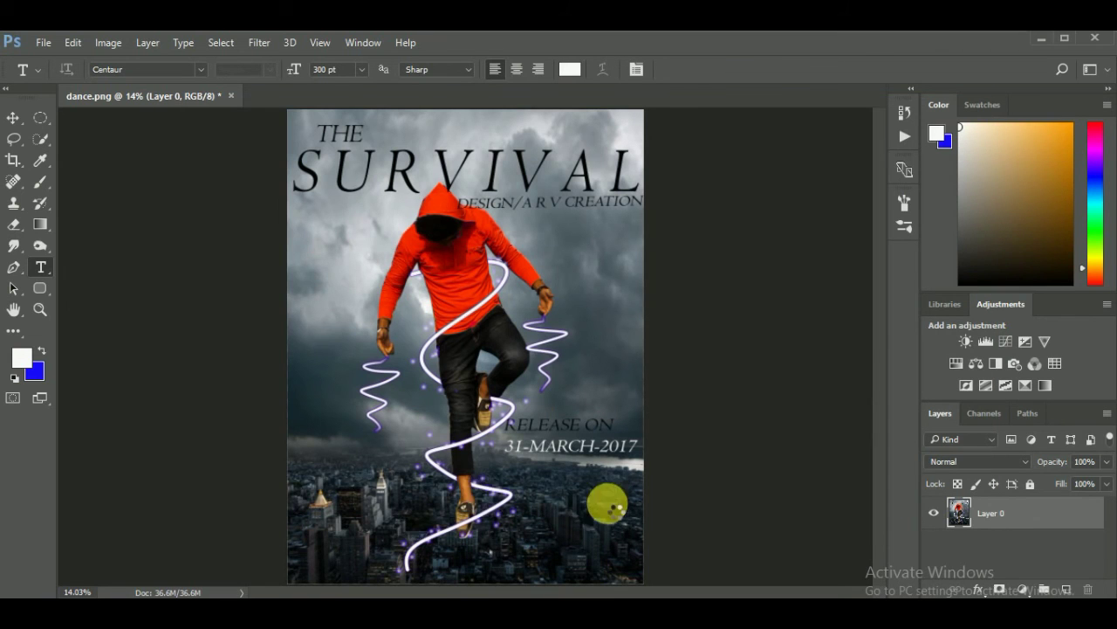
End the stray text edit and flatten it into the image
click(428, 476)
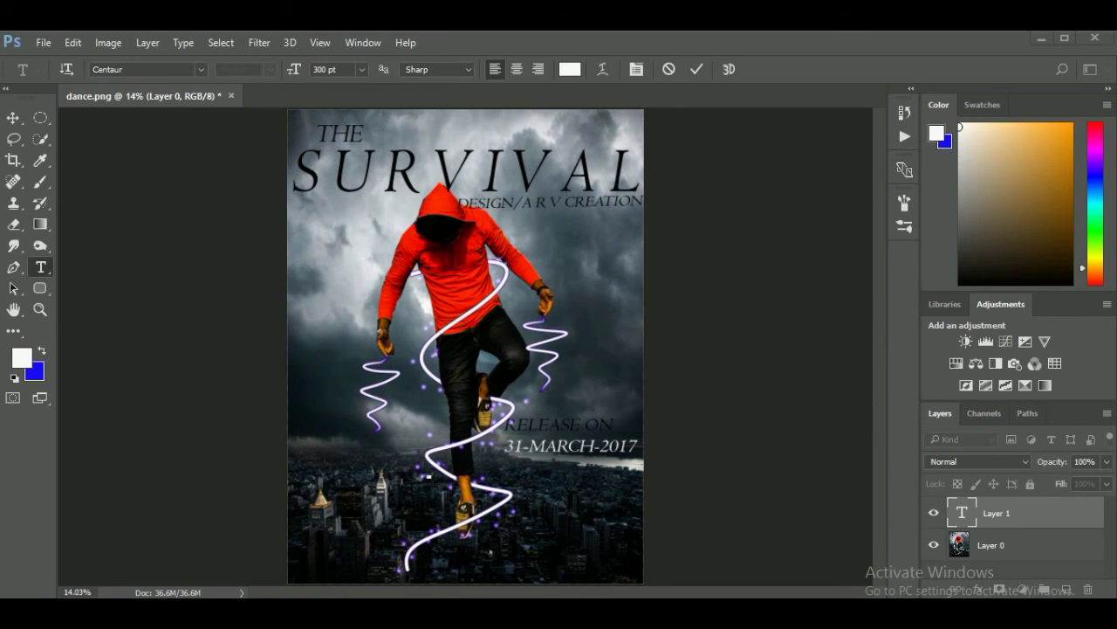
click(761, 533)
right_click(993, 543)
click(848, 529)
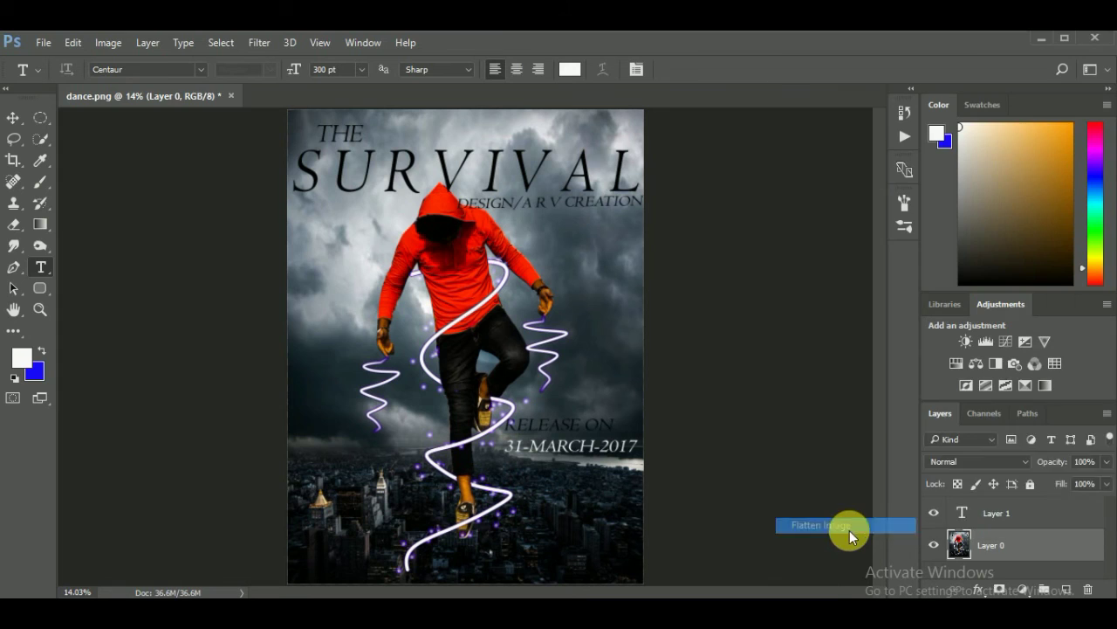
Save the poster as PNG 'dance' in E:\family pics\ARV creatin
click(41, 43)
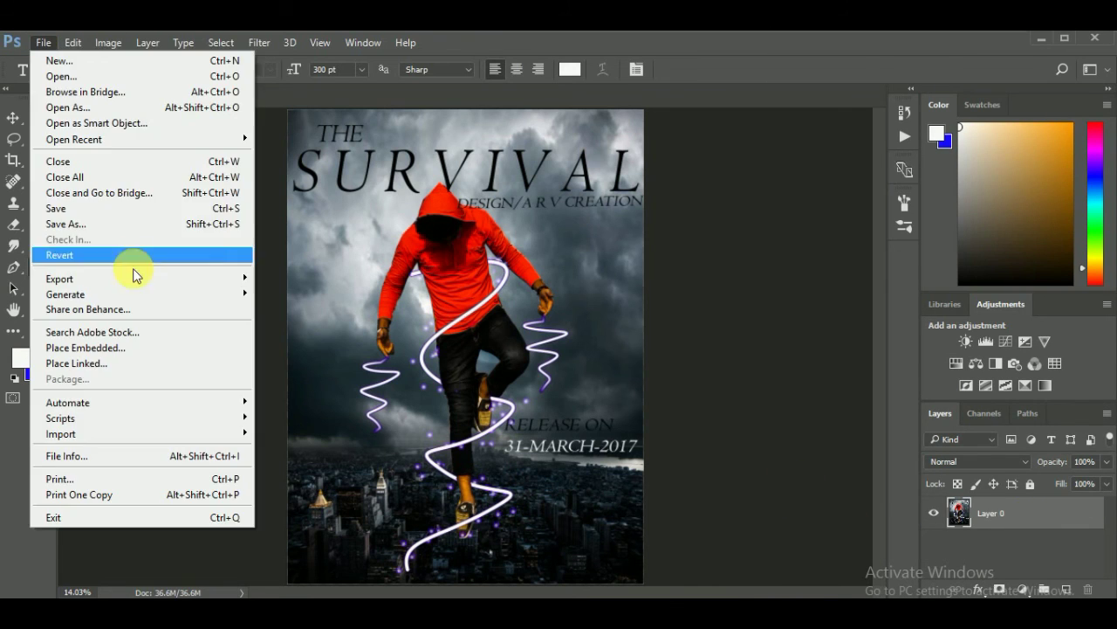
click(108, 222)
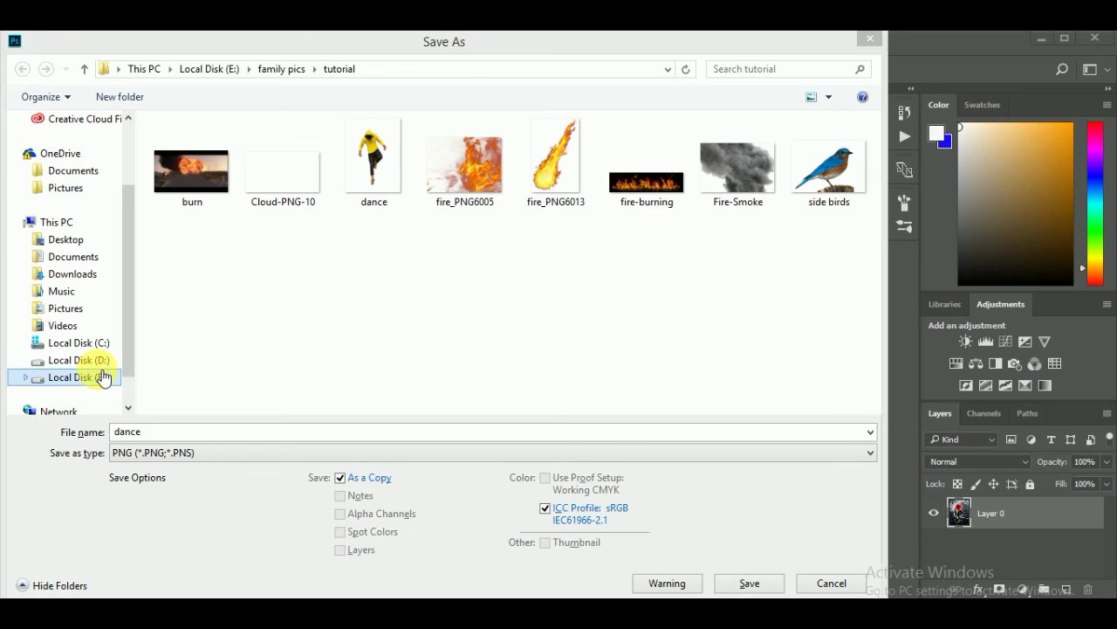
click(78, 377)
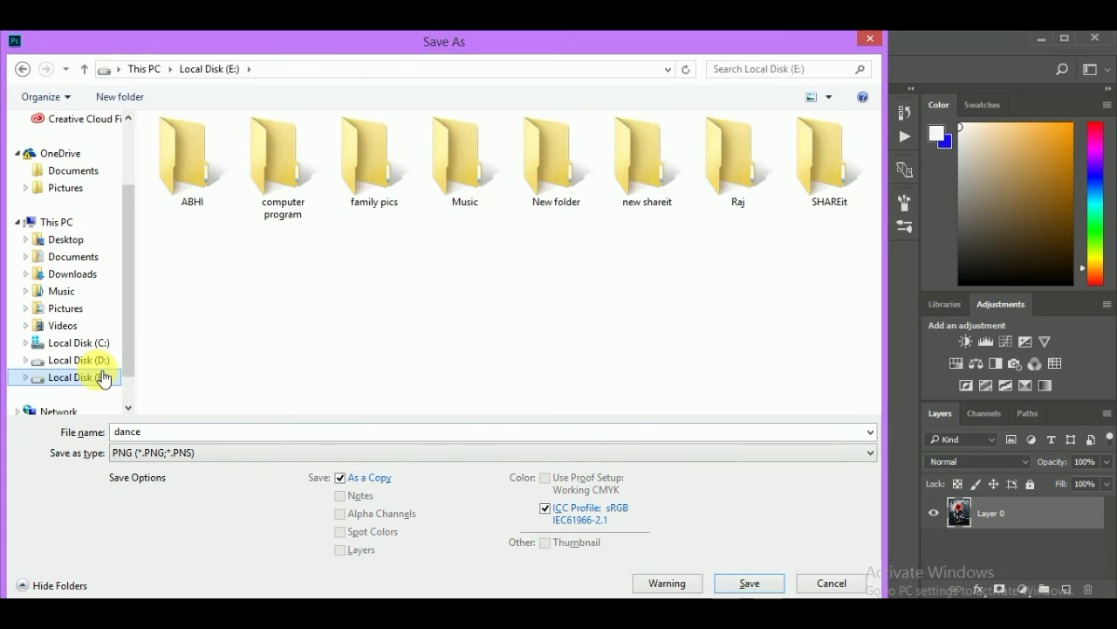
click(403, 180)
double_click(399, 181)
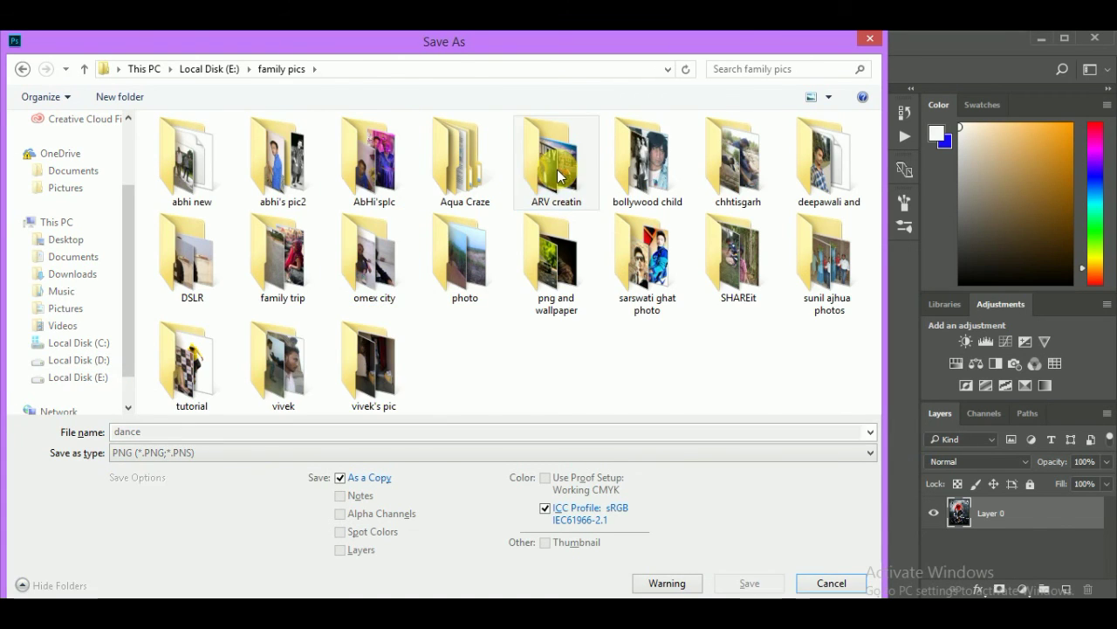
double_click(554, 148)
click(166, 452)
click(154, 388)
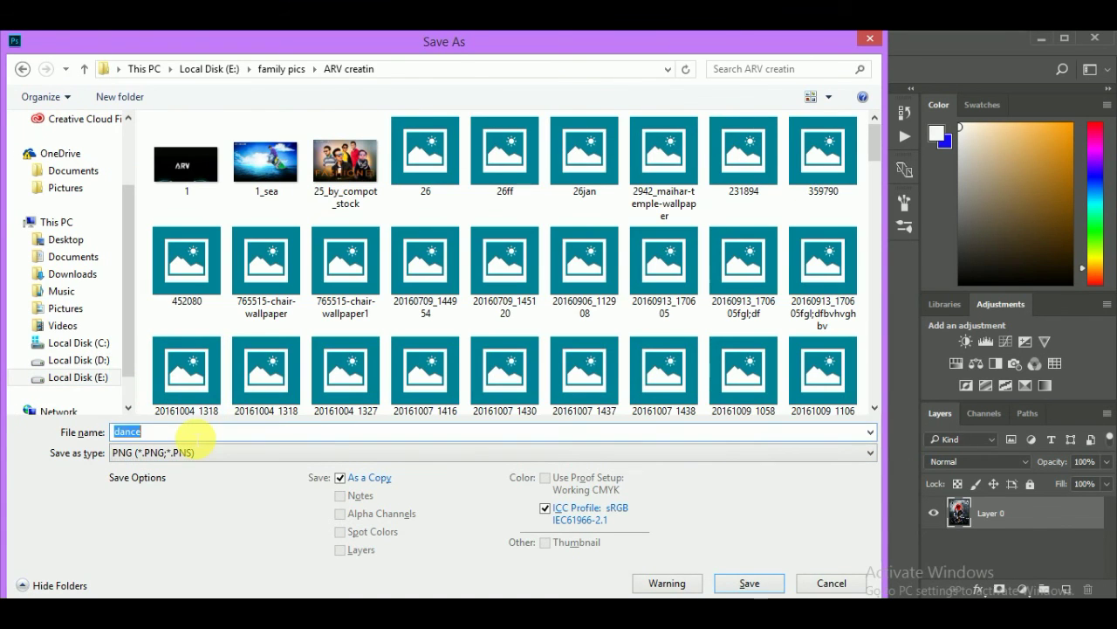
text(NVGFGFCFDTDFB)
click(749, 583)
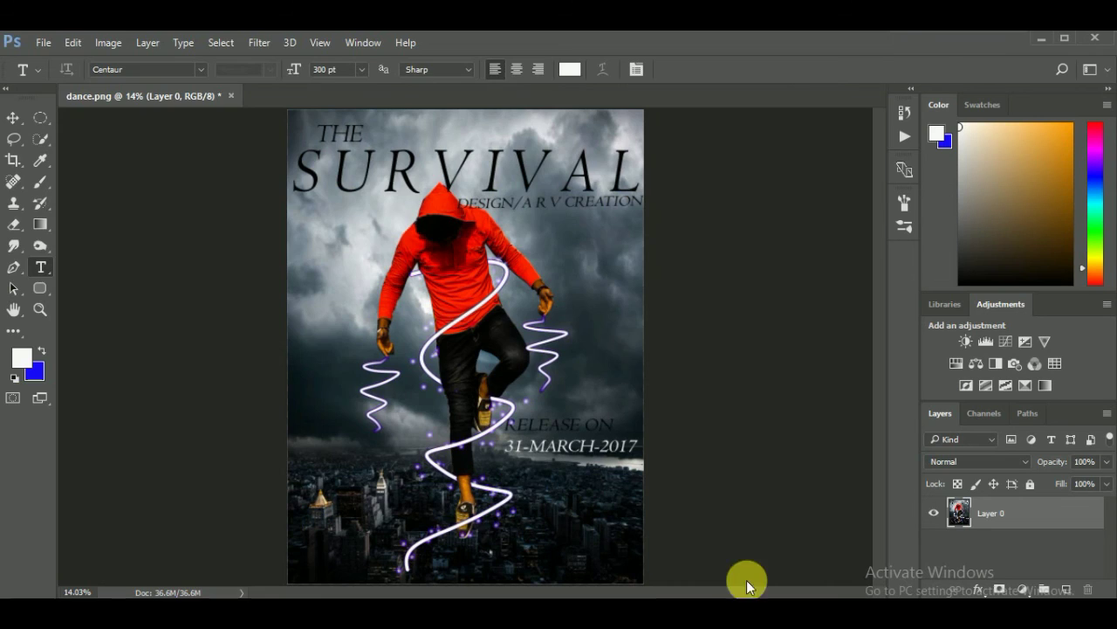